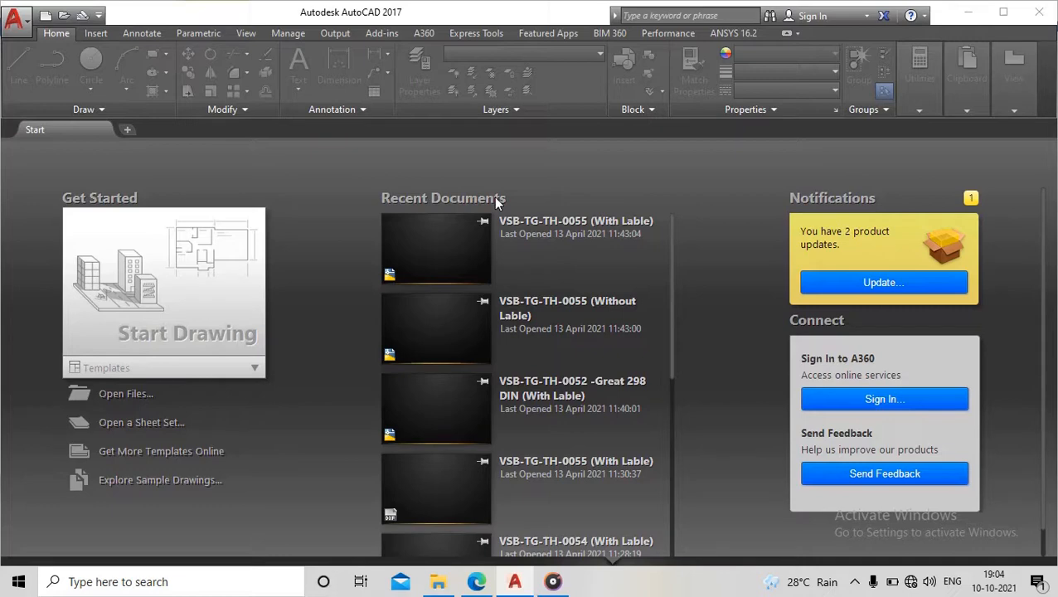
Start a new blank drawing from the start page
scroll(530, 252, "down", 3)
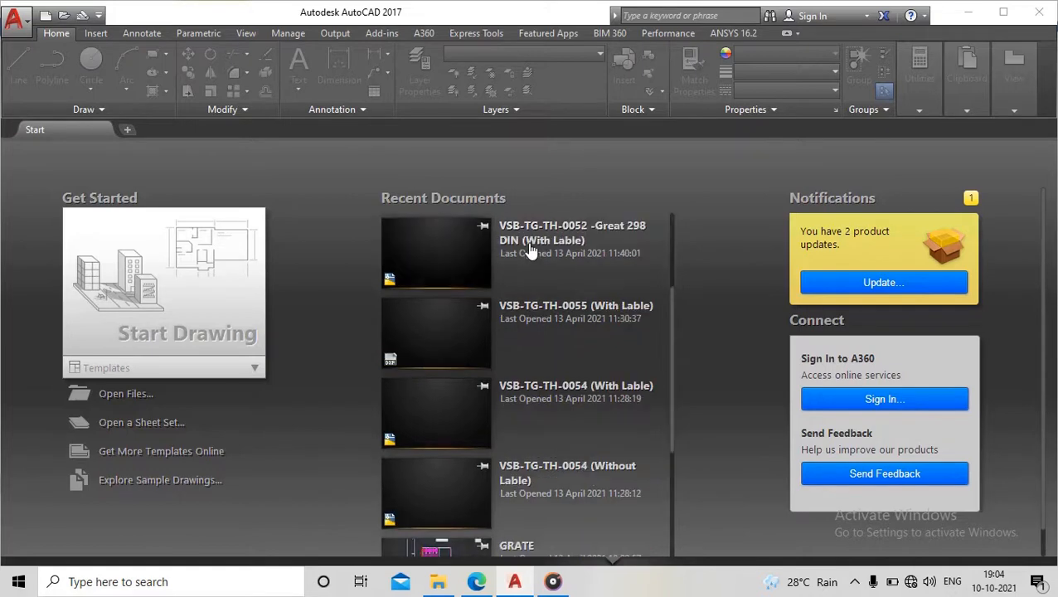
scroll(535, 274, "down", 3)
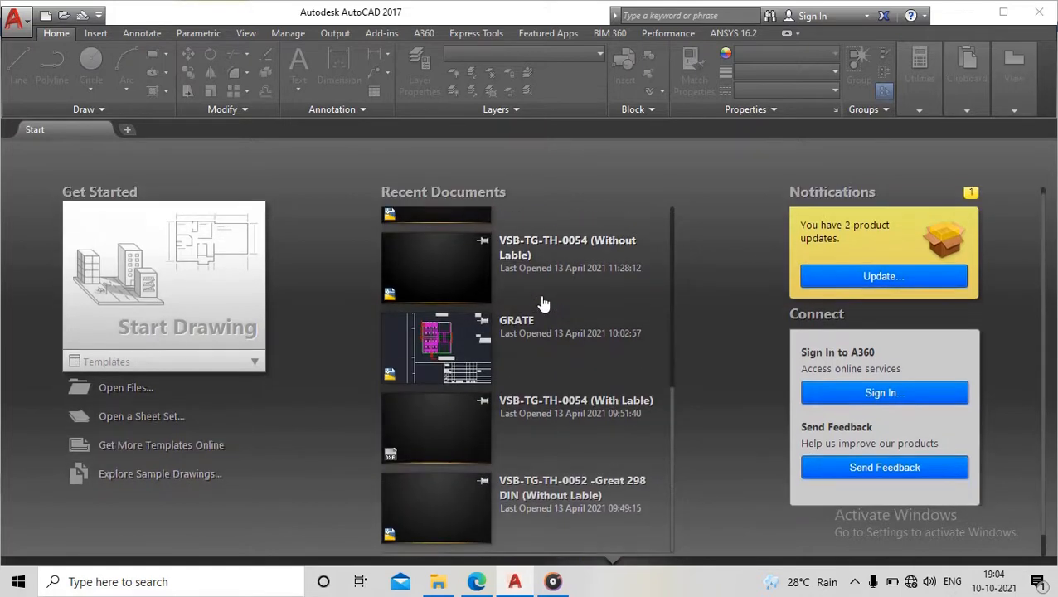
scroll(507, 427, "up", 5)
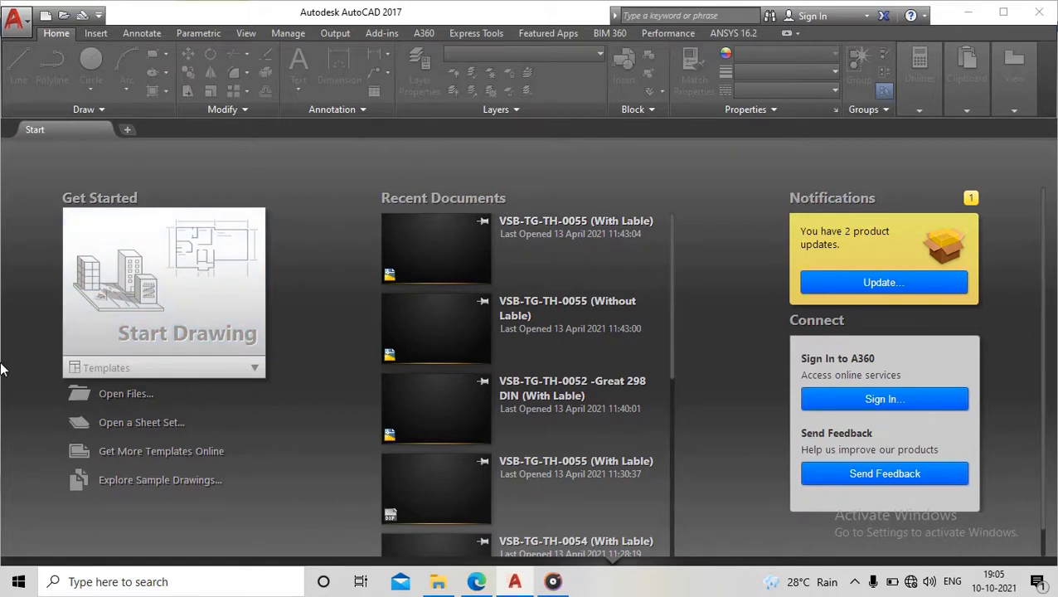
left_click(167, 271)
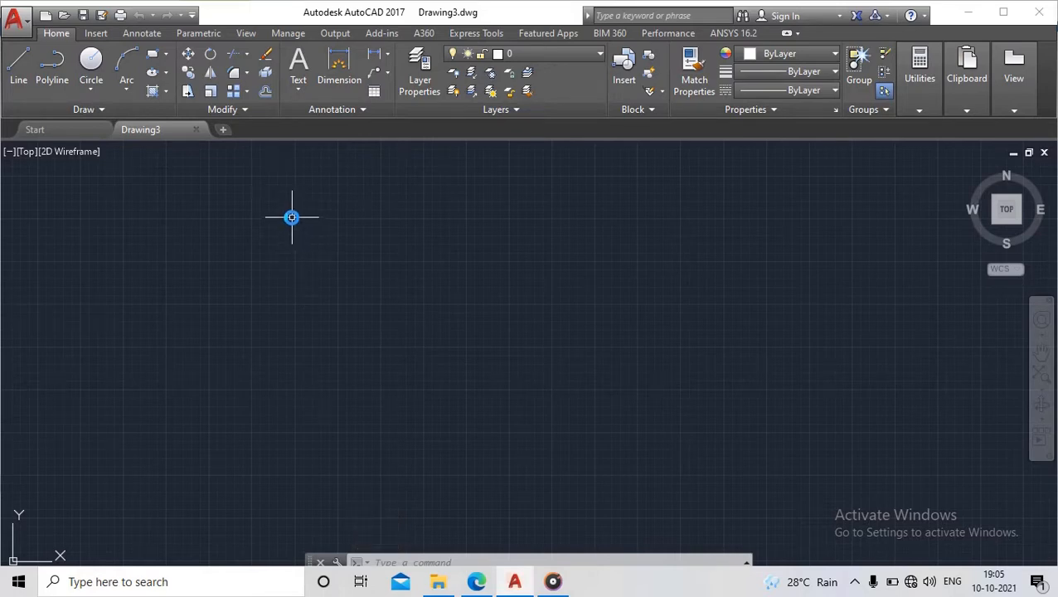
left_click(13, 22)
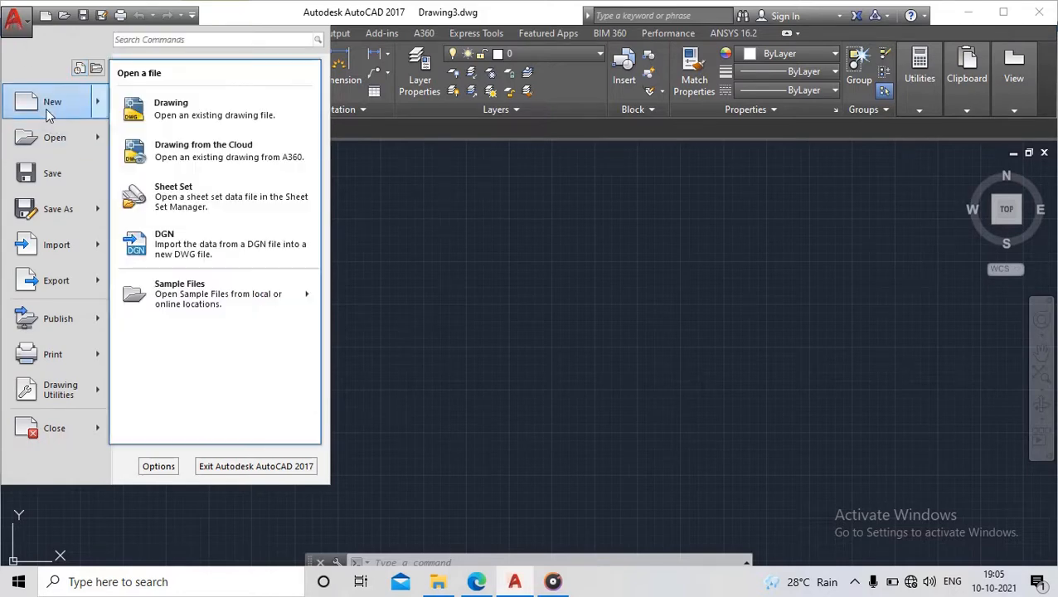
mouse_move(46, 111)
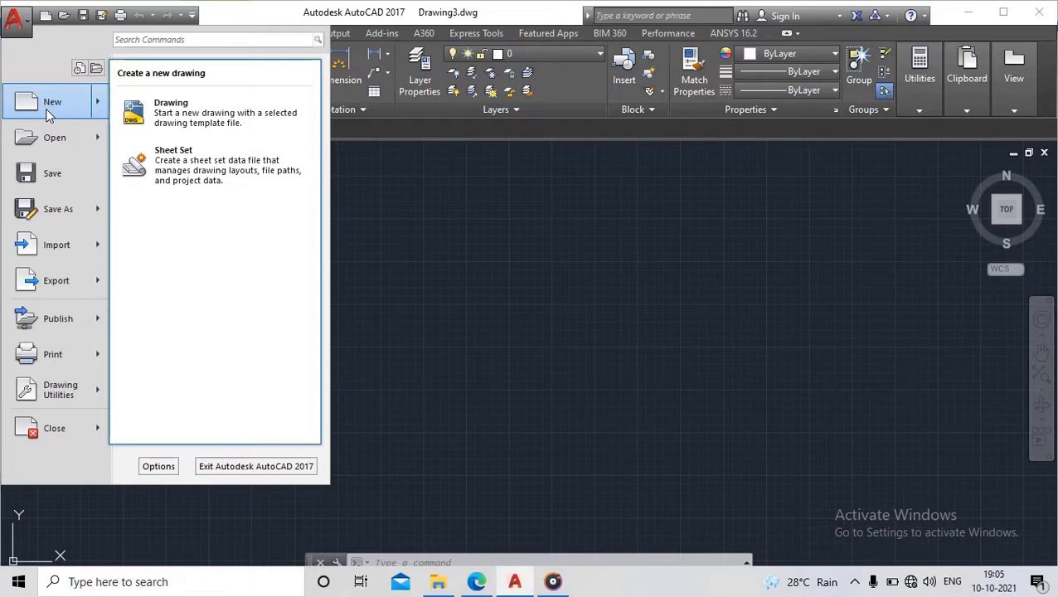
mouse_move(80, 145)
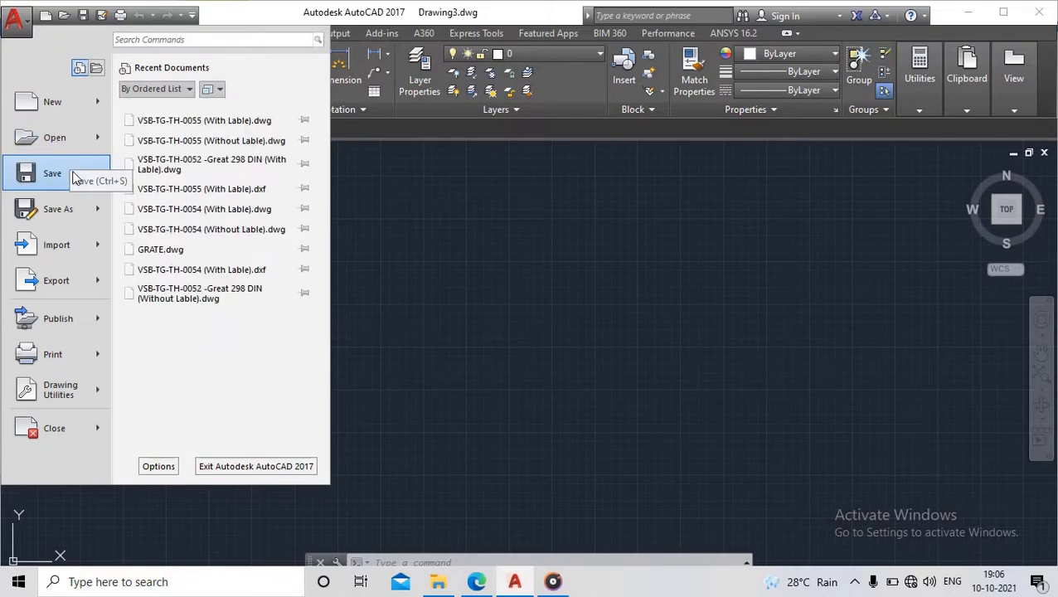
mouse_move(59, 212)
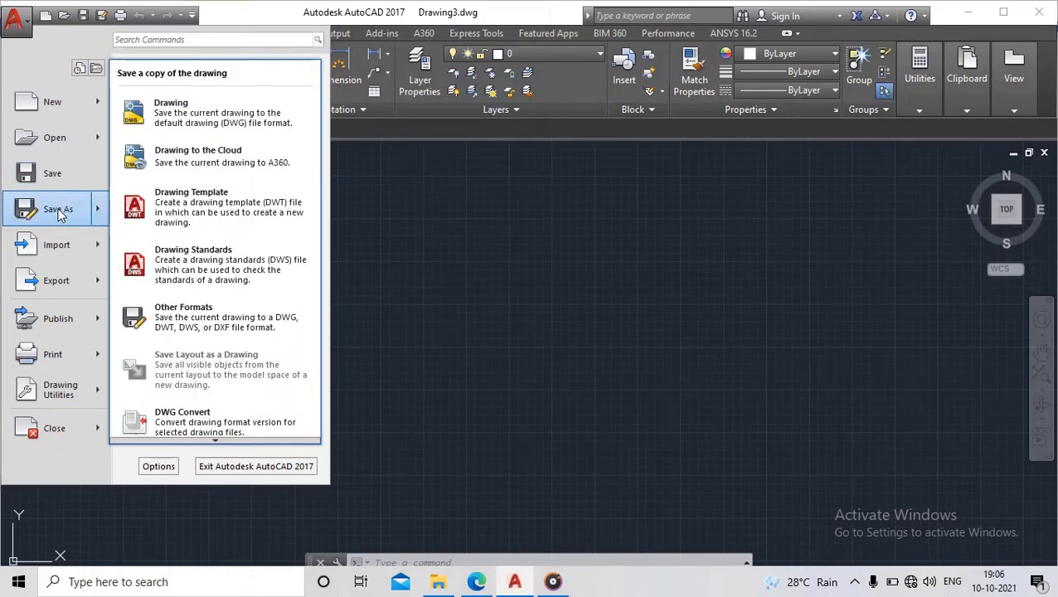
left_click(853, 577)
left_click(853, 532)
left_click(936, 453)
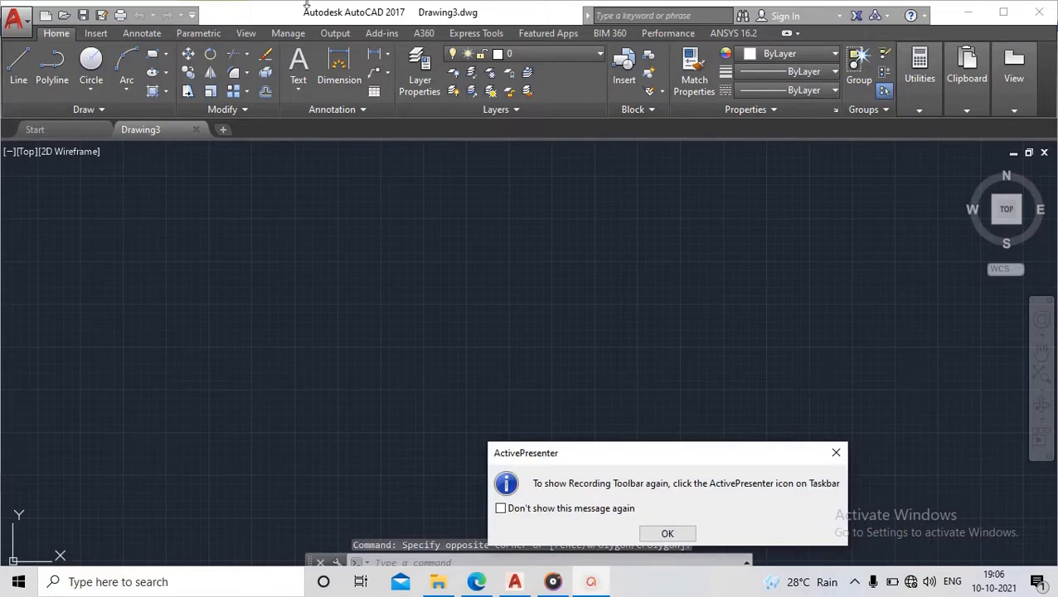
left_click(667, 535)
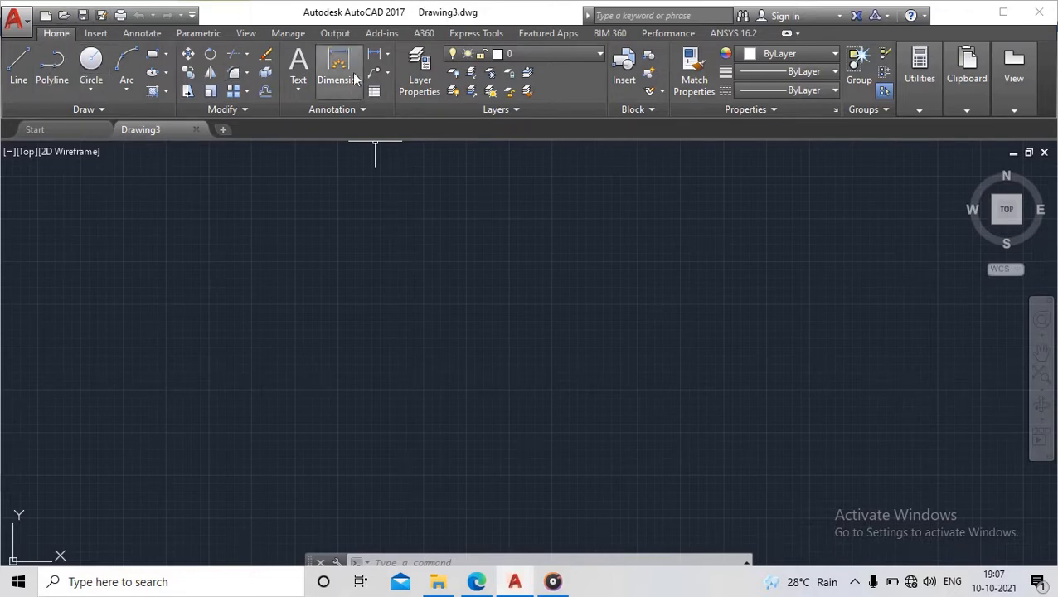
left_click(797, 33)
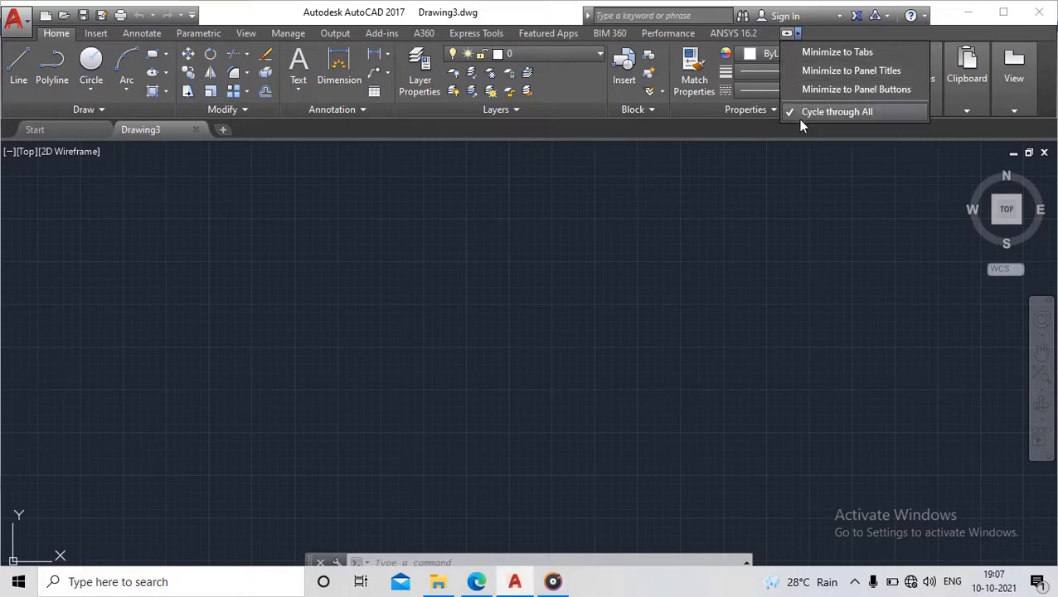
left_click(786, 34)
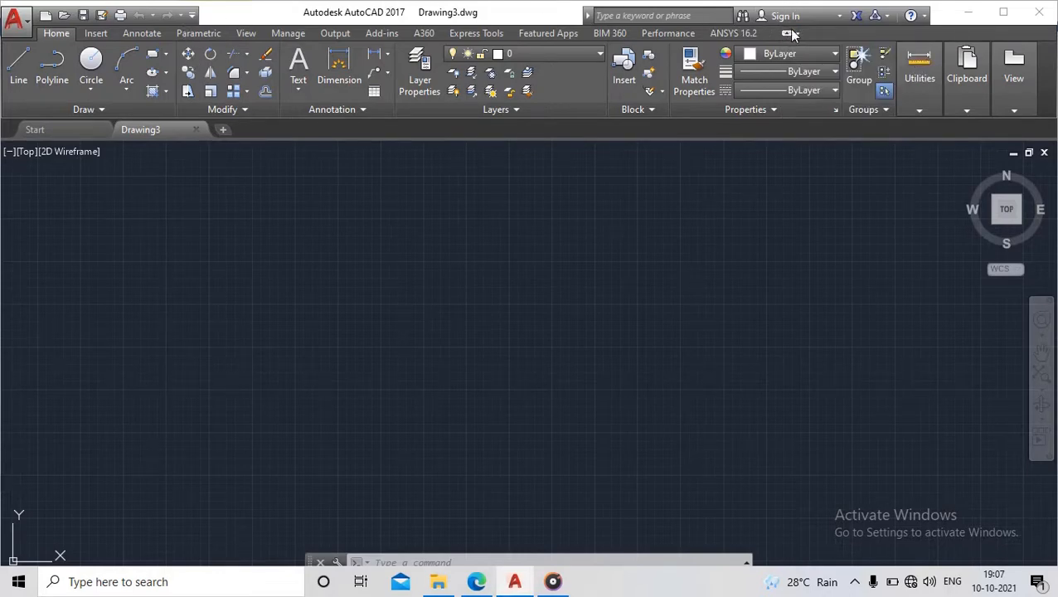
left_click(797, 34)
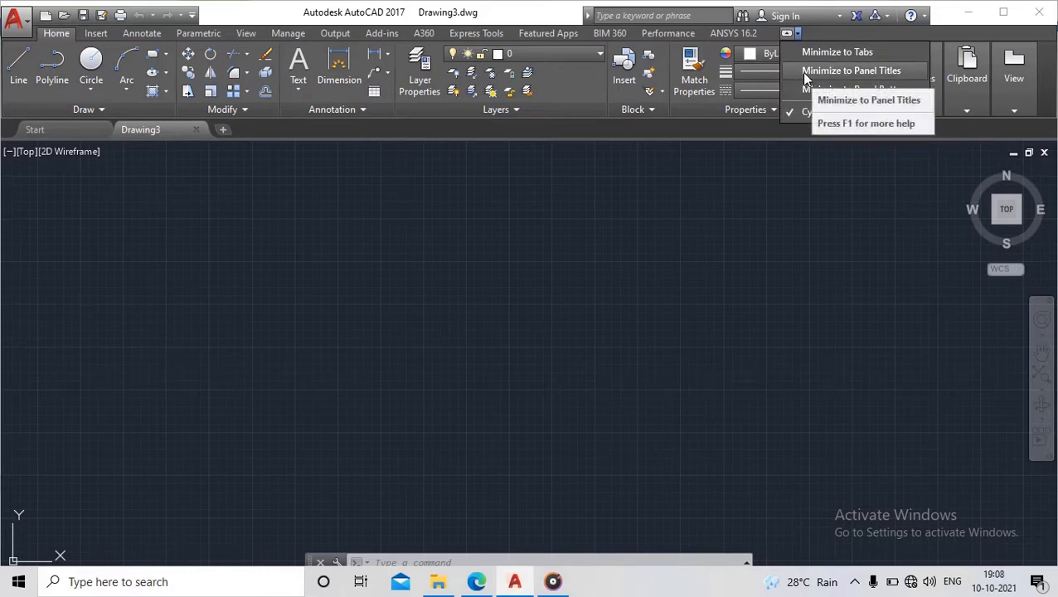
left_click(881, 92)
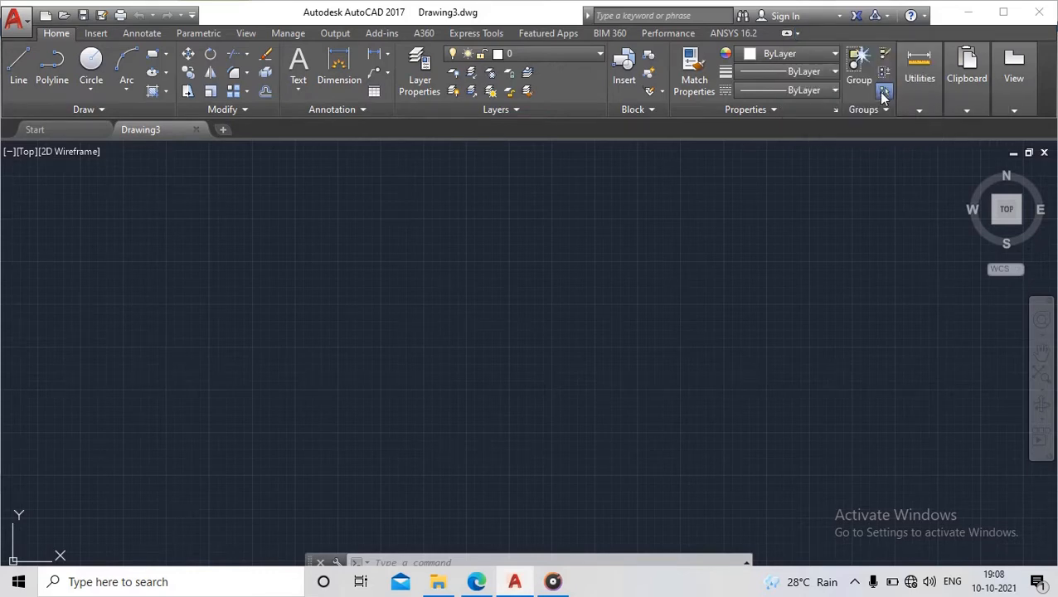
Show the classic menu bar above the ribbon
left_click(192, 15)
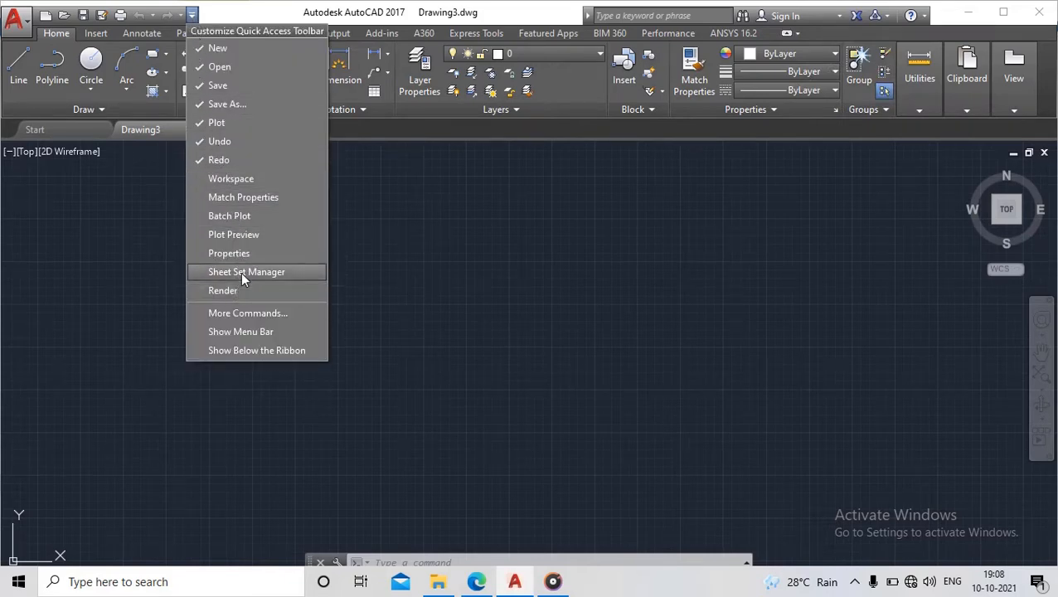
left_click(246, 331)
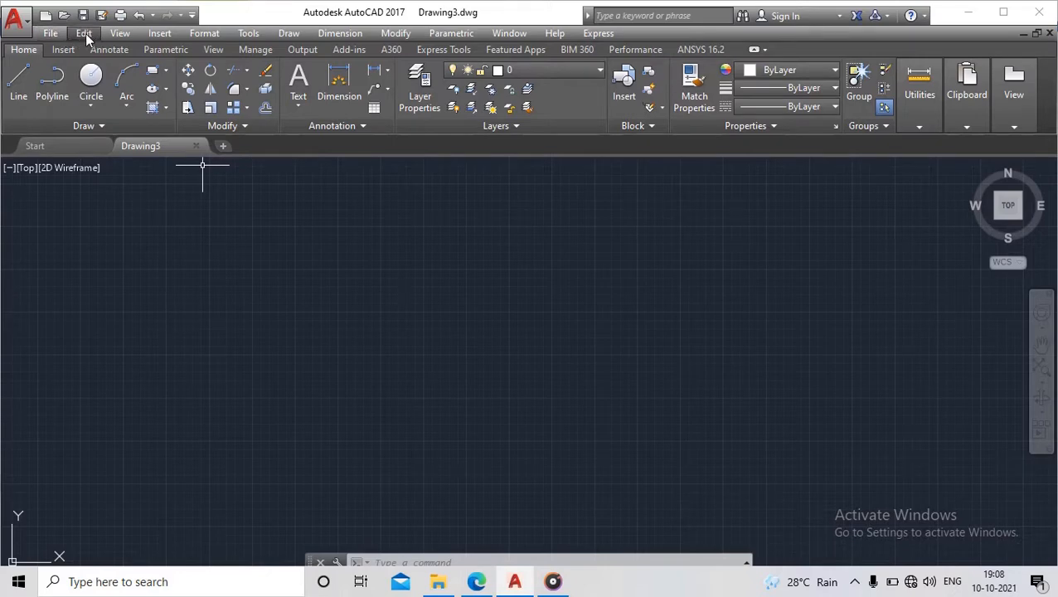
Examine the available commands for drawing, dimensioning and modifying objects, including the additional drawing tools
left_click(50, 33)
left_click(472, 236)
left_click(473, 232)
left_click(324, 272)
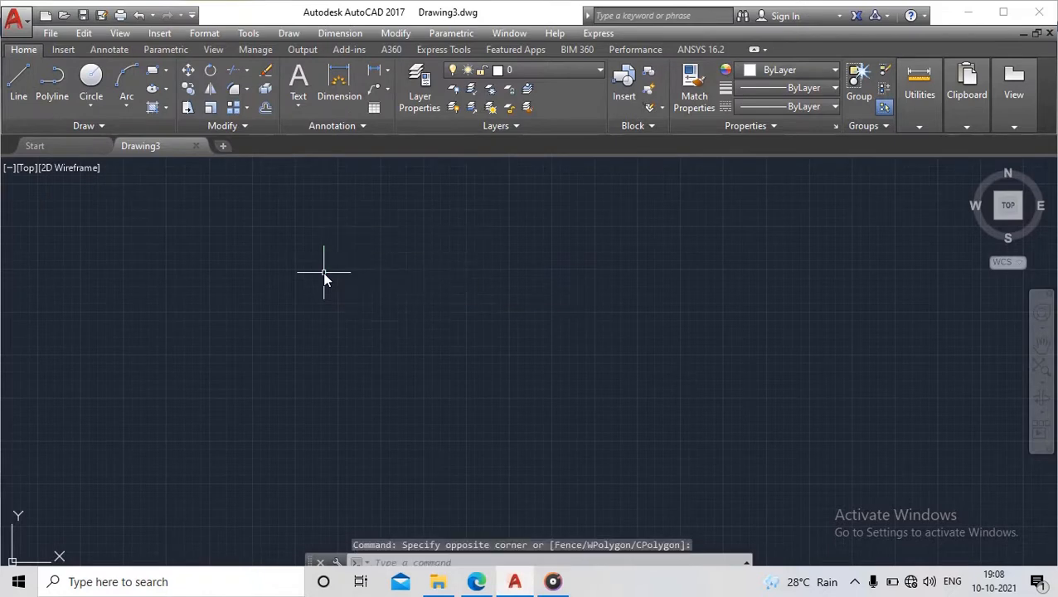
left_click(288, 33)
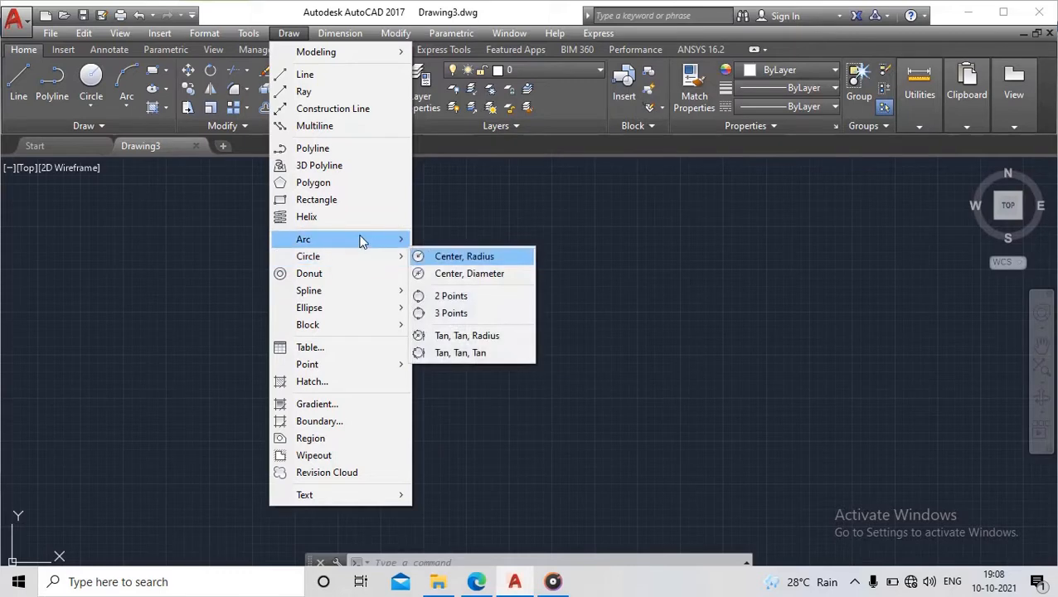
mouse_move(332, 33)
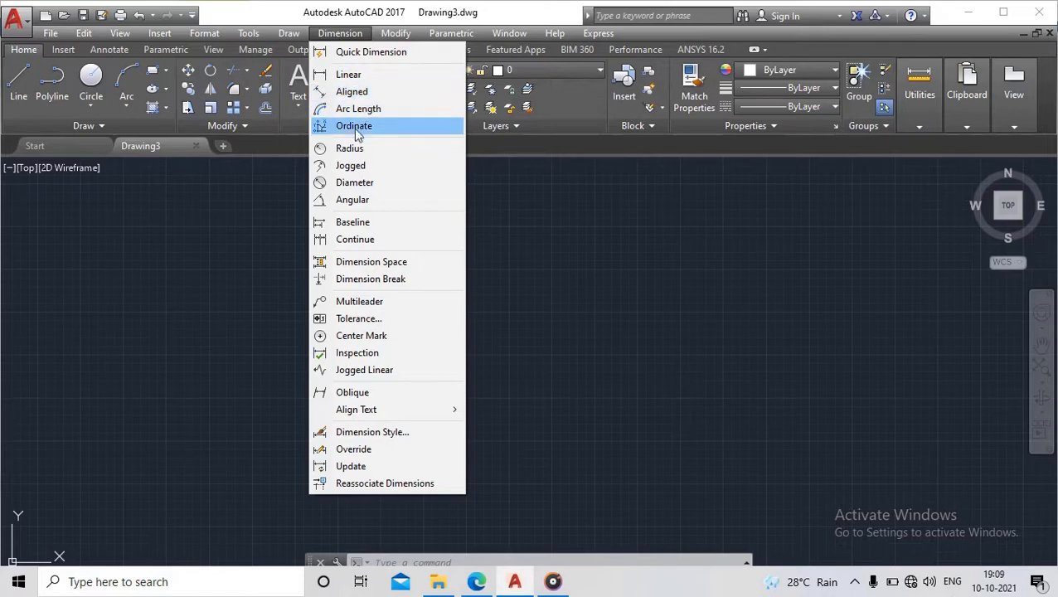
left_click(397, 33)
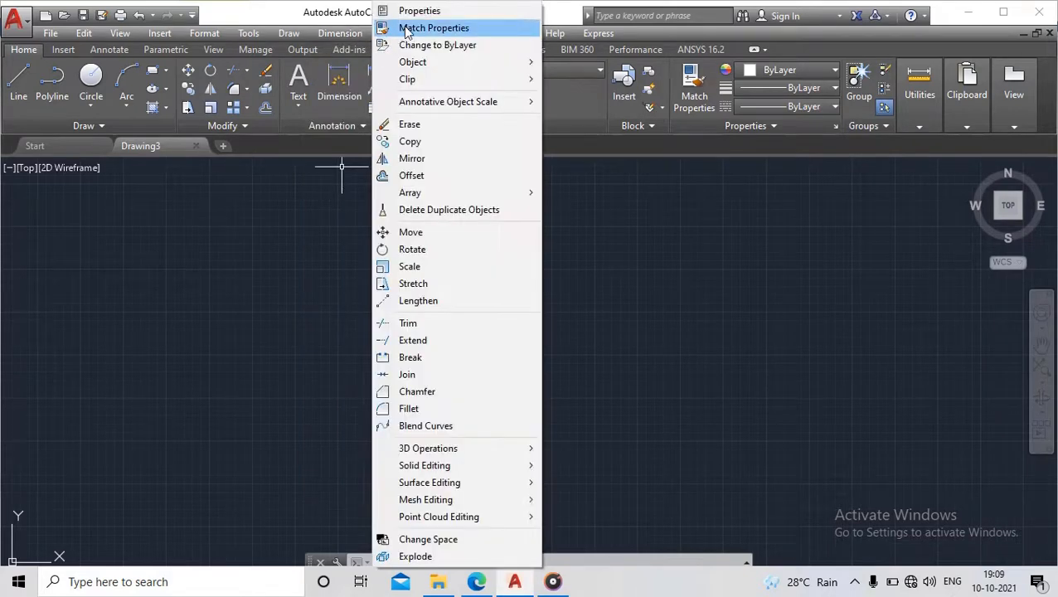
left_click(587, 33)
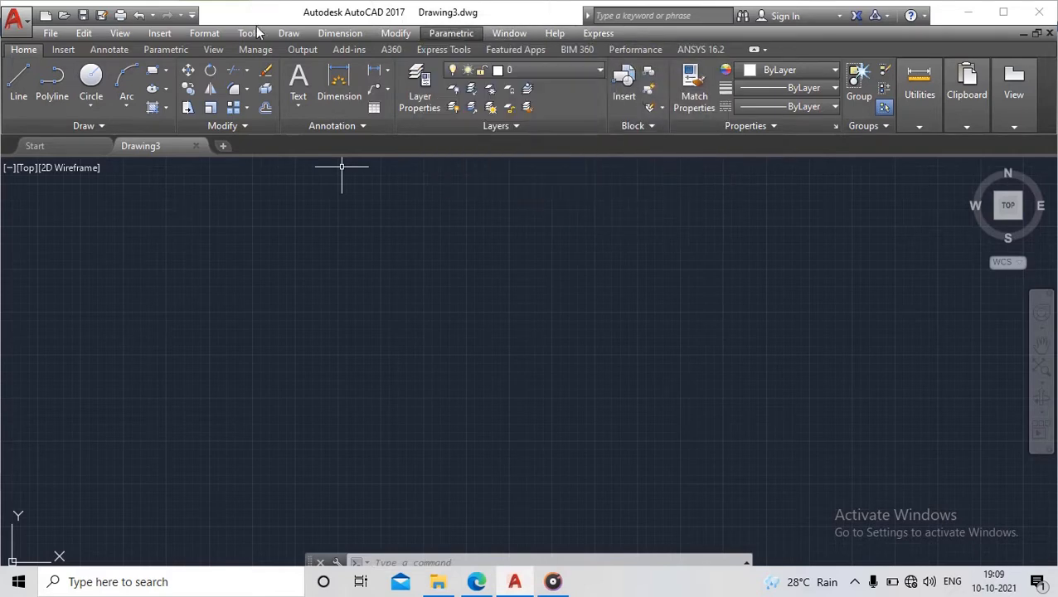
mouse_move(59, 33)
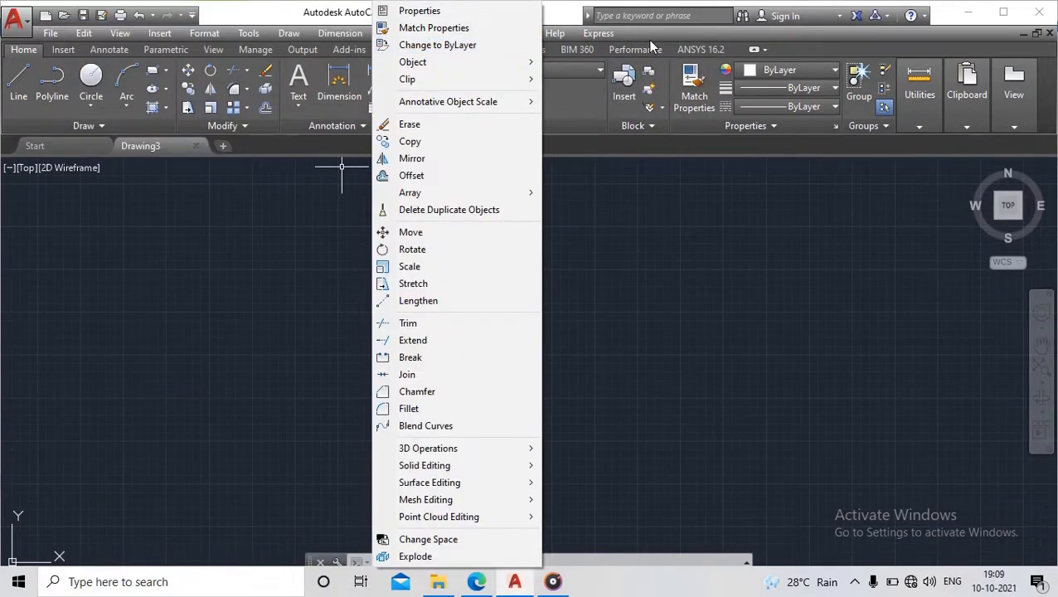
left_click(29, 125)
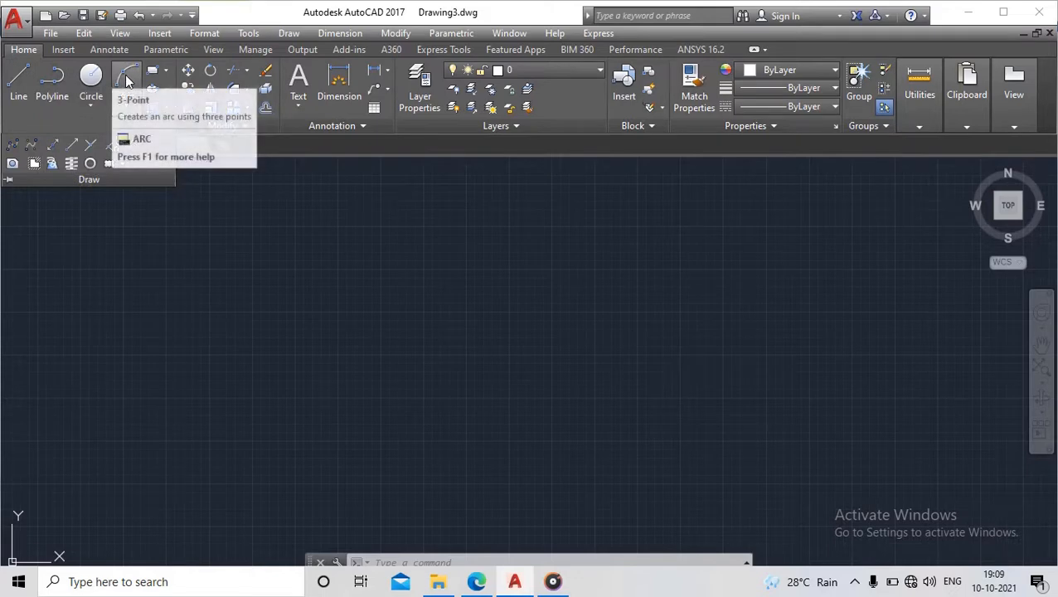
key("Escape")
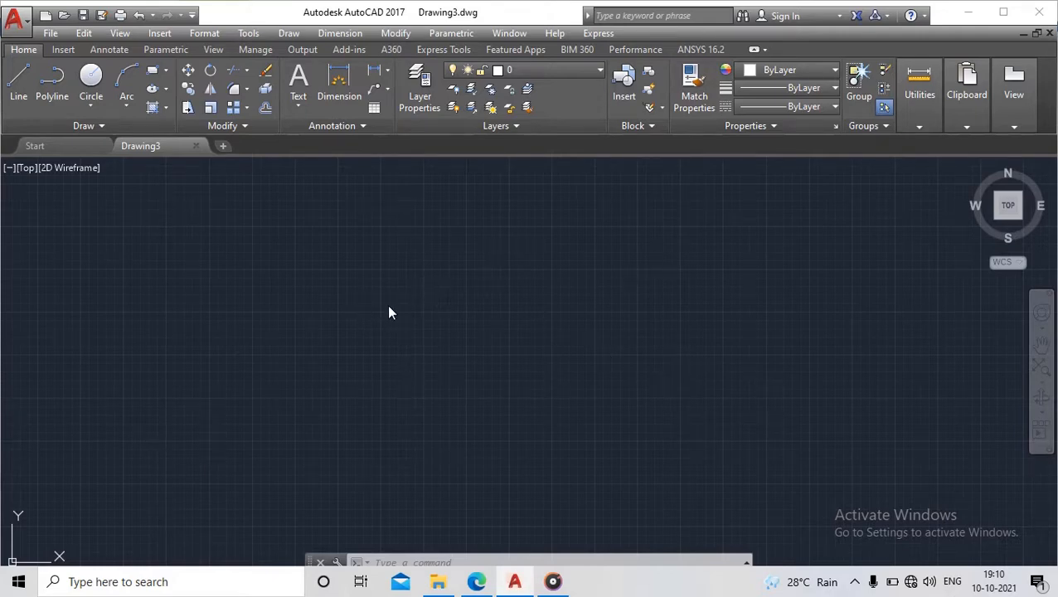
Explore the empty drawing area by zooming in and out around the origin and panning the view
scroll(388, 305, "down", 2)
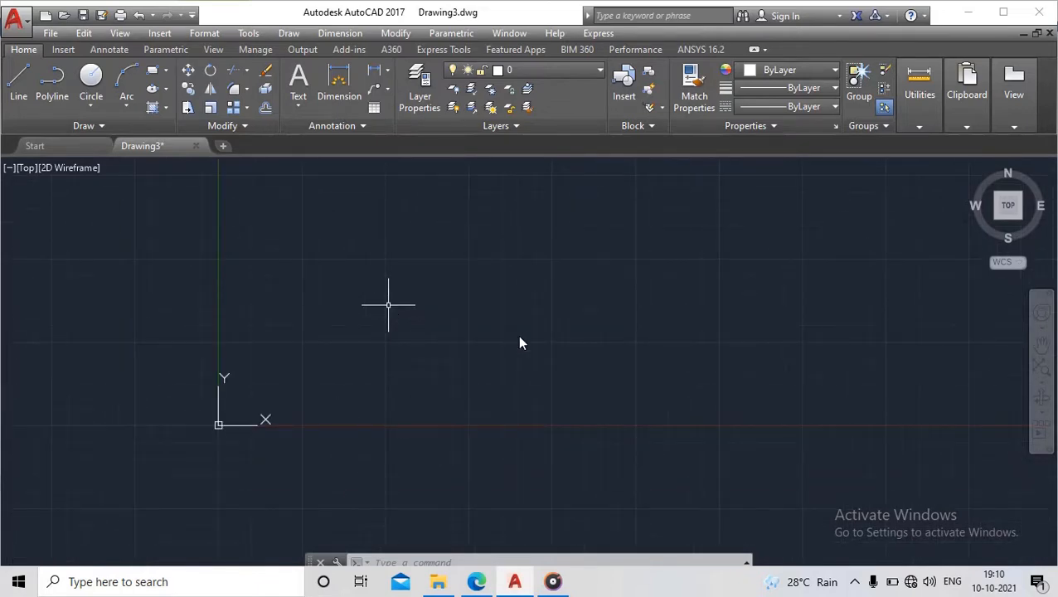
scroll(519, 336, "up", 2)
scroll(519, 337, "down", 3)
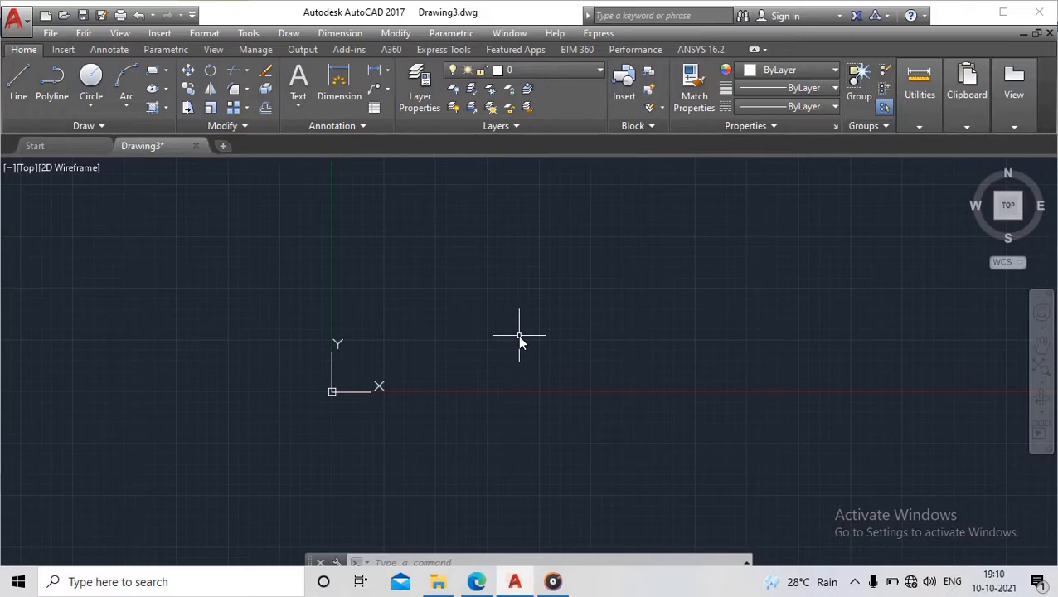
scroll(519, 336, "up", 1)
scroll(519, 336, "down", 2)
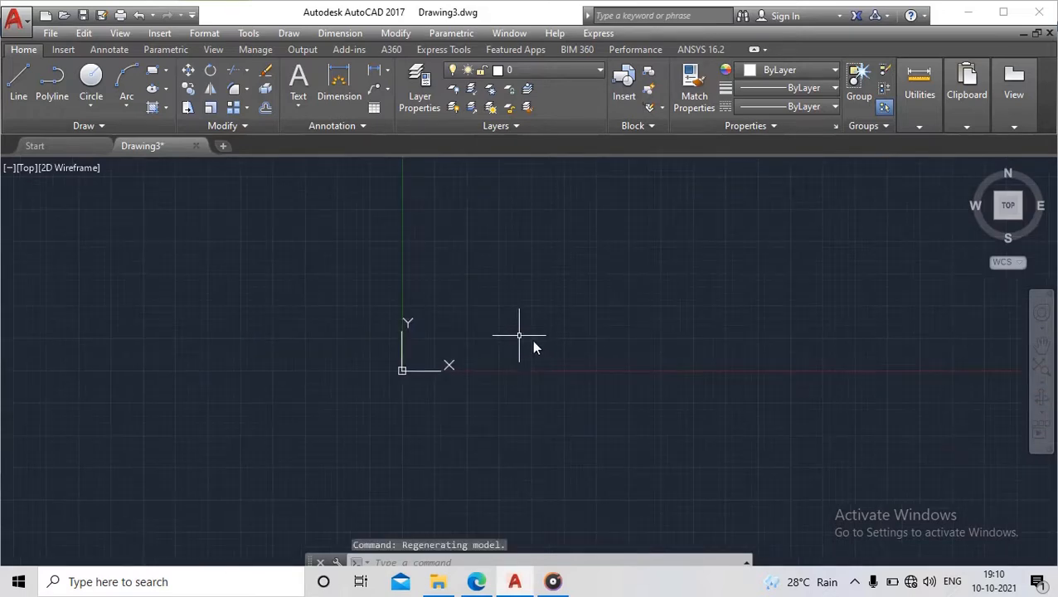
scroll(650, 330, "up", 2)
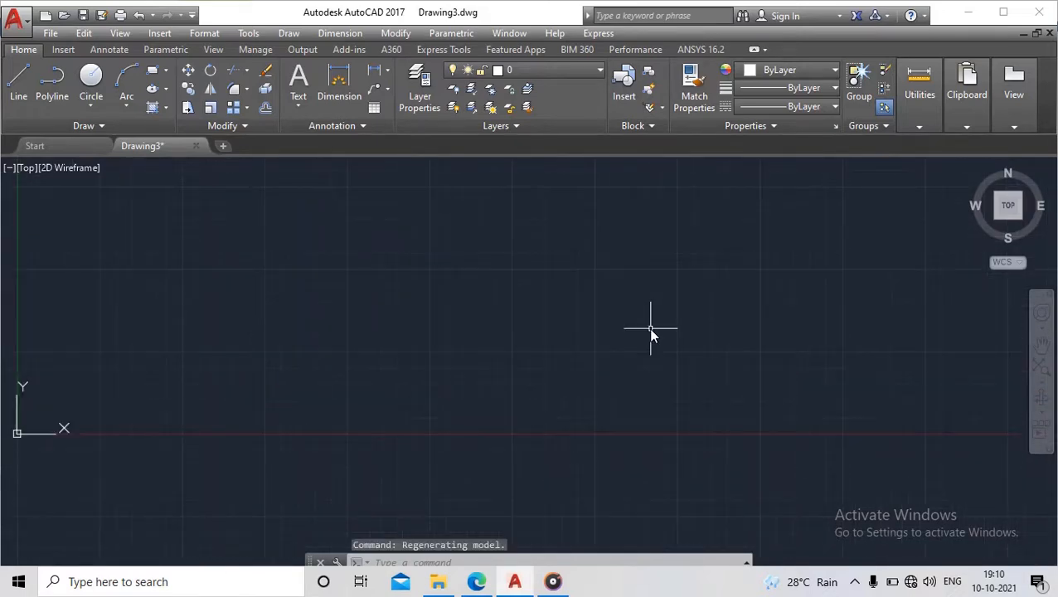
scroll(650, 328, "down", 3)
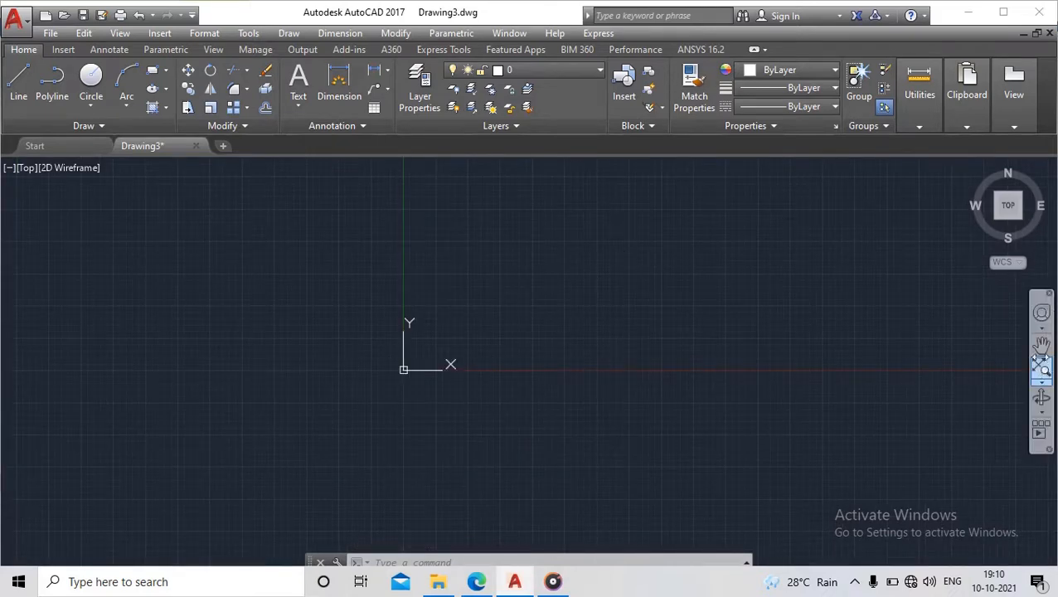
left_click(1041, 345)
left_click_drag(645, 312, 523, 341)
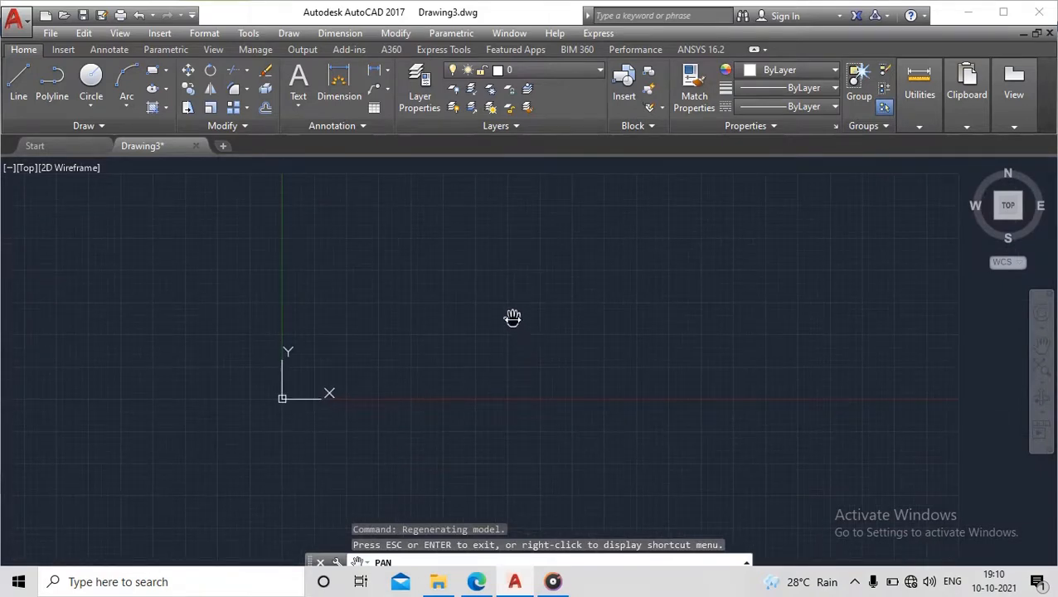
key("Escape")
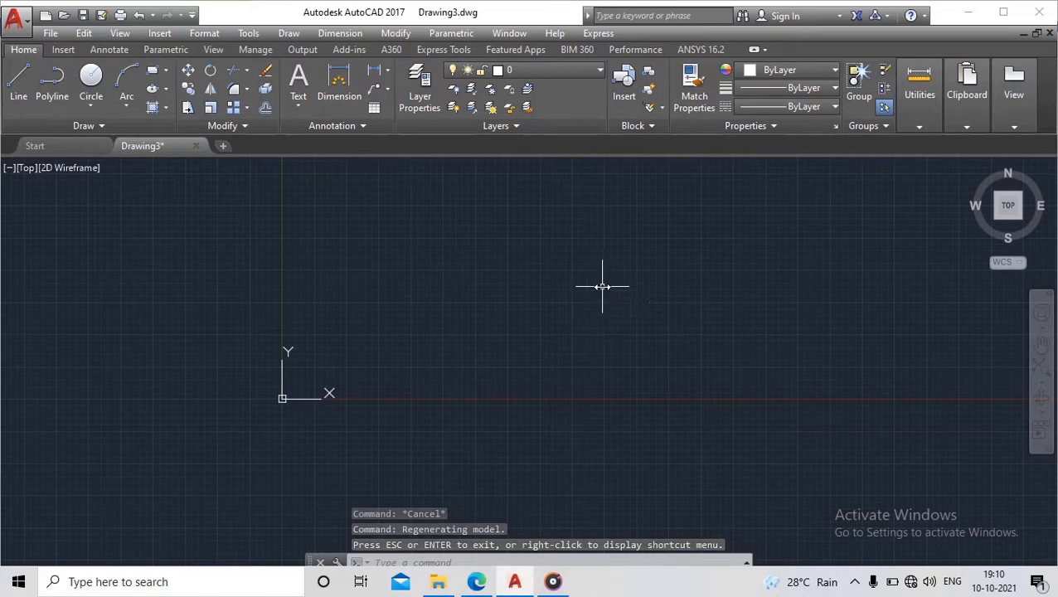
middle_click_drag(576, 290, 430, 333)
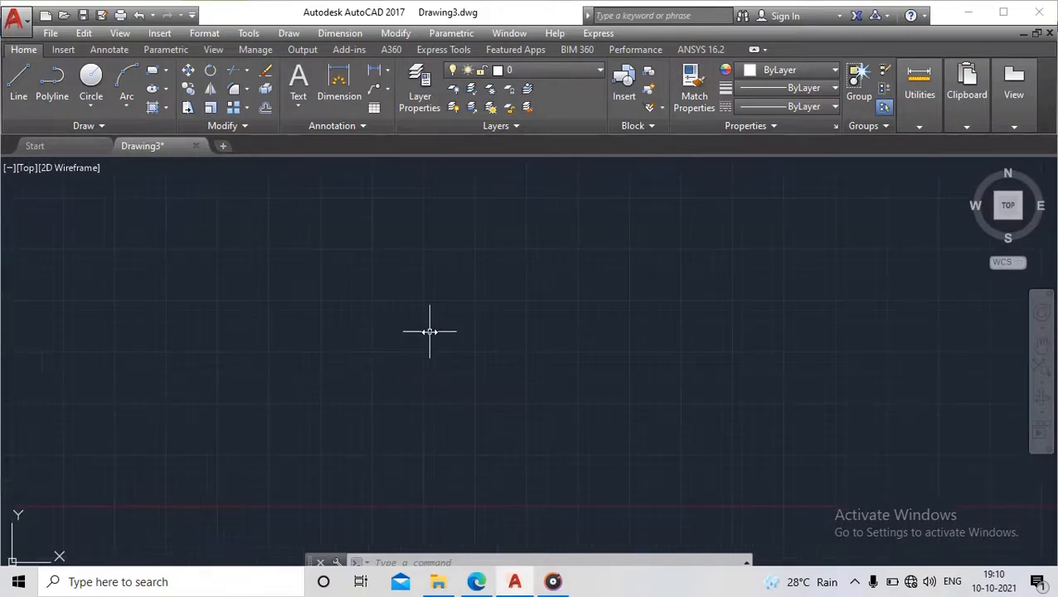
scroll(446, 329, "down", 2)
scroll(496, 328, "up", 1)
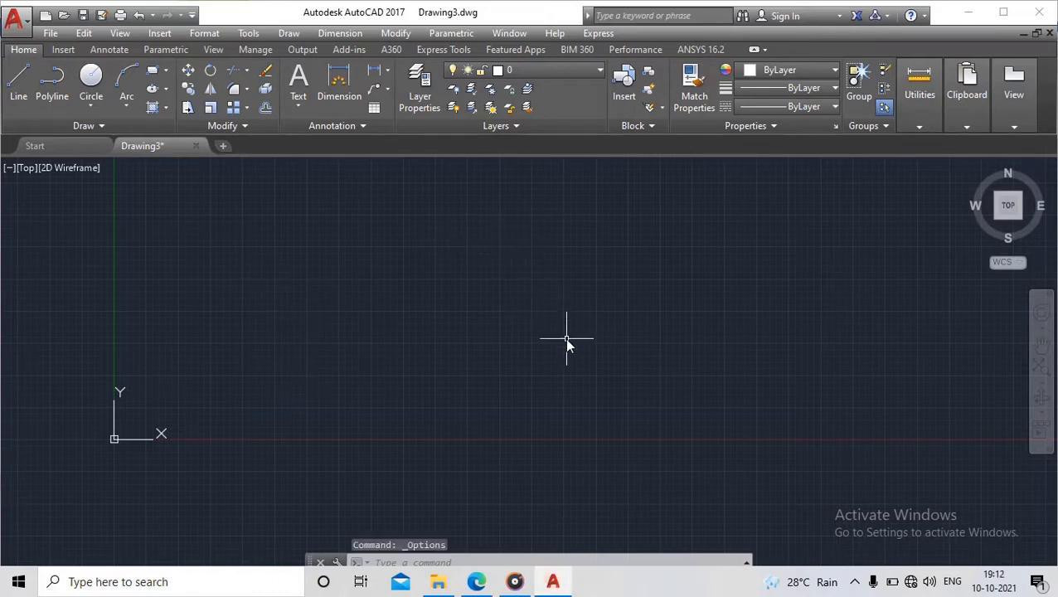
Open the Drawing Units settings with the UNITS command and choose Decimal as the length type
type("u")
type("ni")
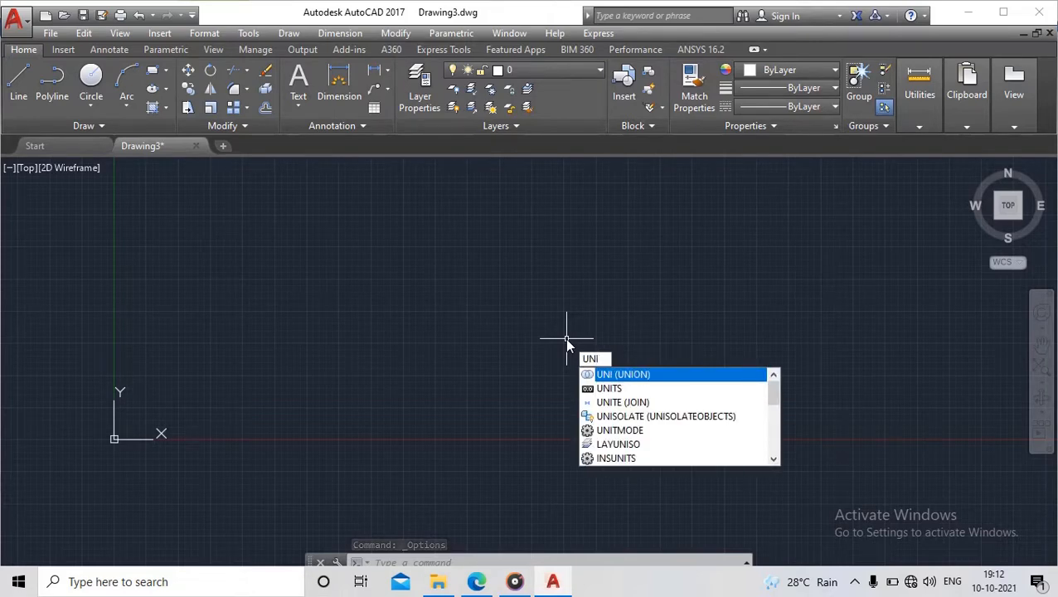
key("BackSpace")
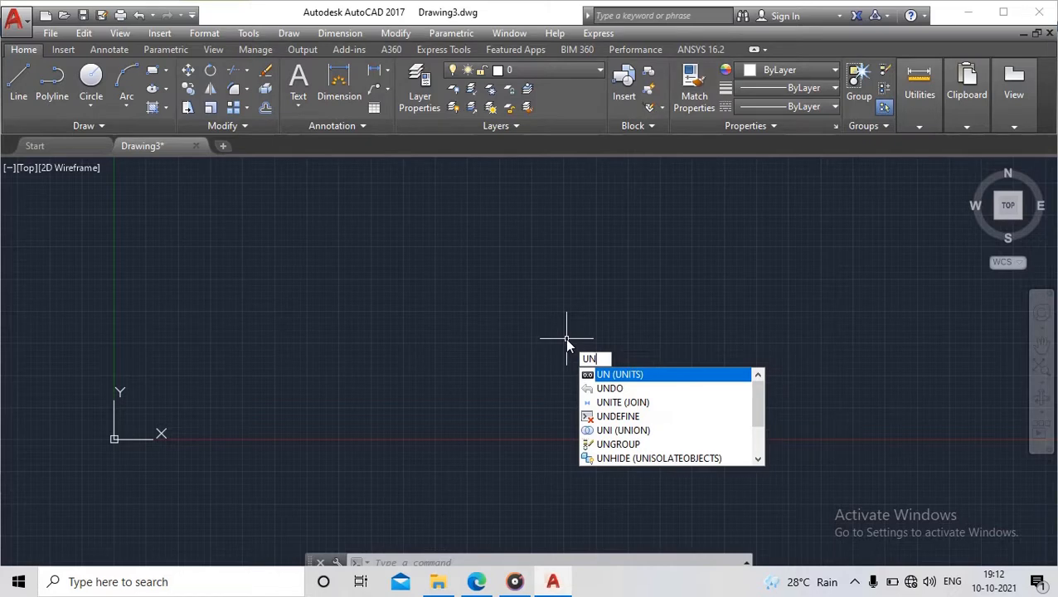
left_click(617, 375)
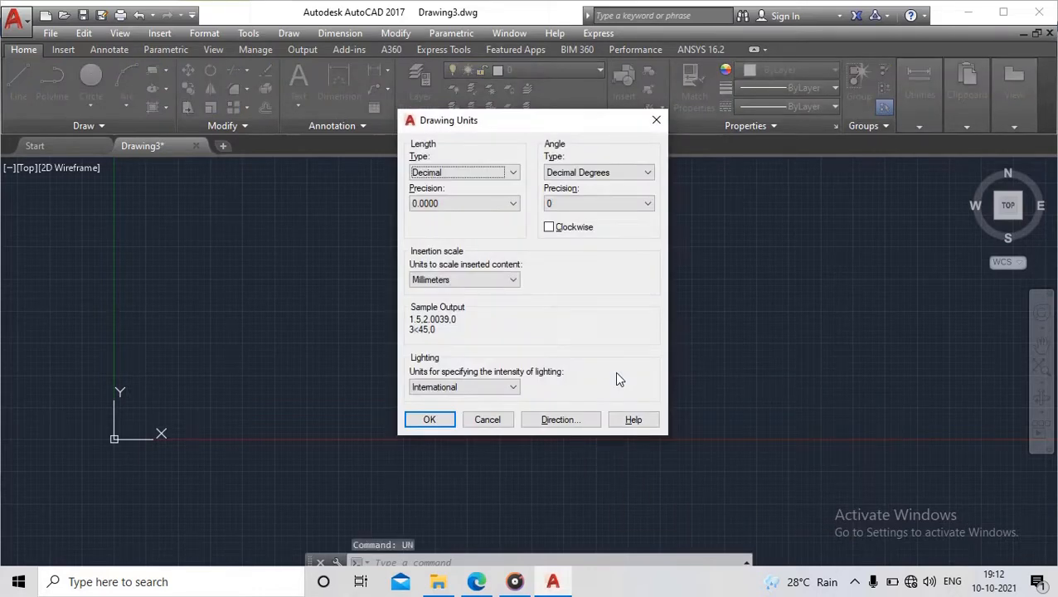
left_click_drag(489, 124, 510, 142)
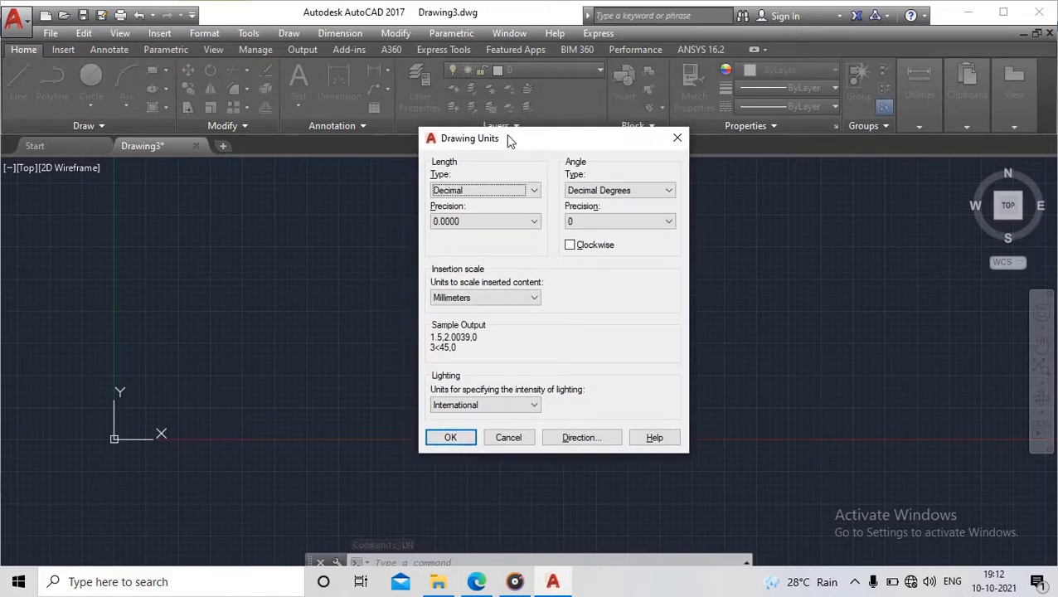
left_click(524, 200)
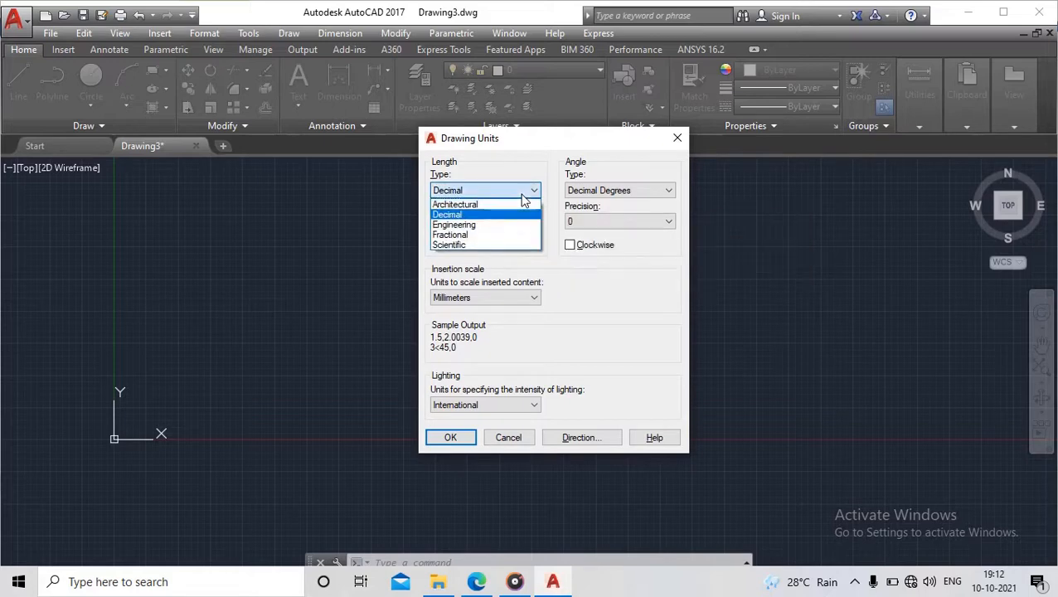
left_click(473, 214)
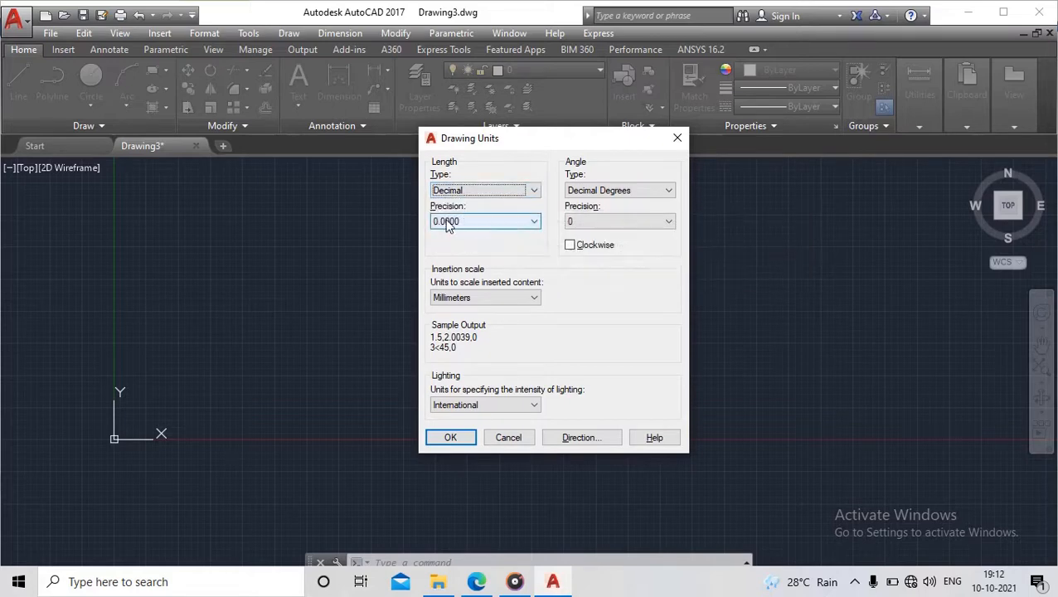
Set the length precision to 0.000 with Millimeters as the insertion scale, and apply the drawing units
left_click(513, 223)
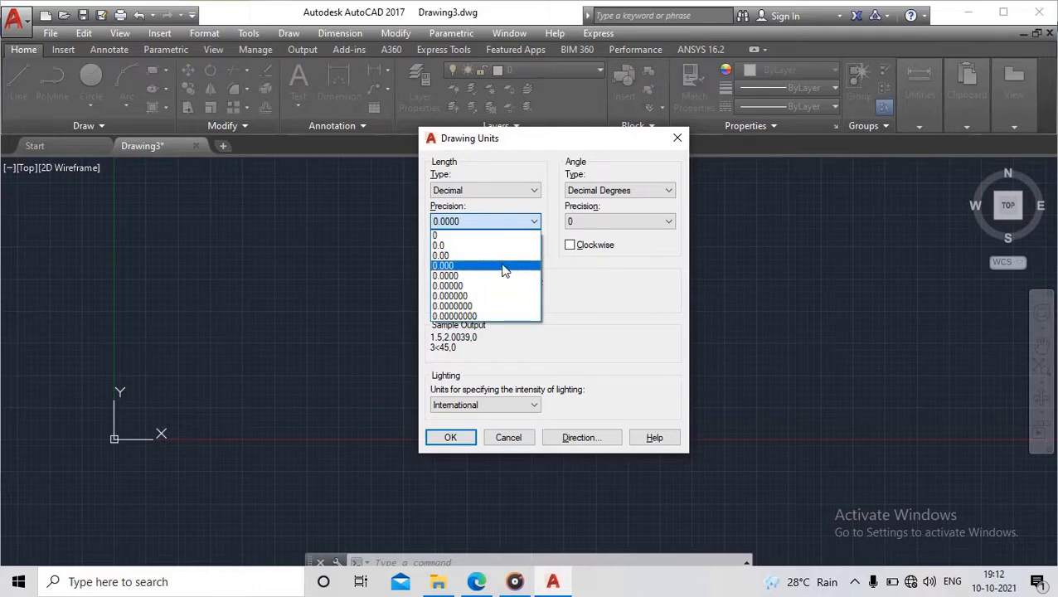
left_click(503, 266)
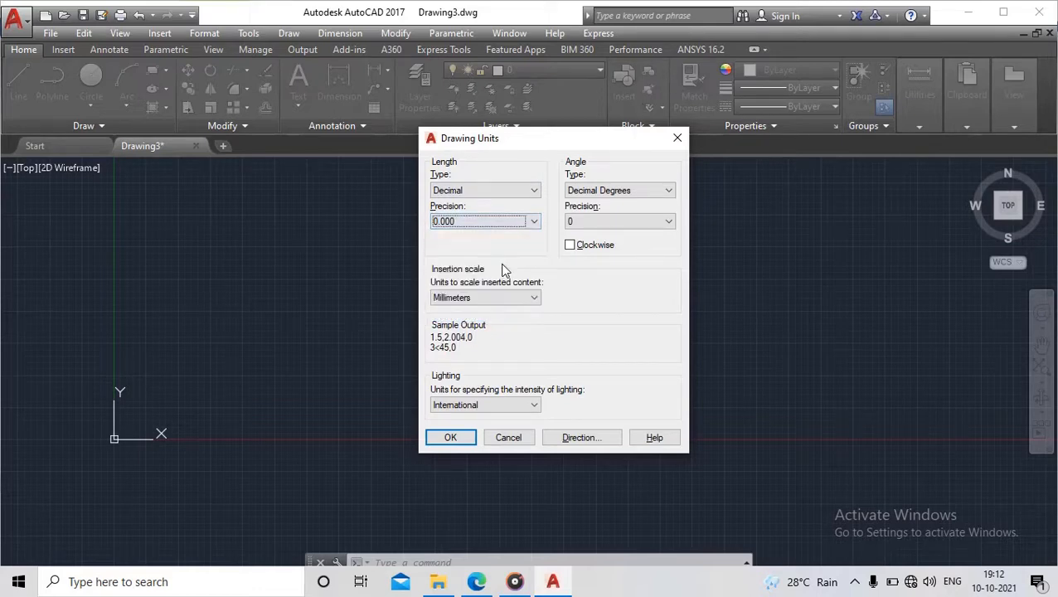
left_click(535, 222)
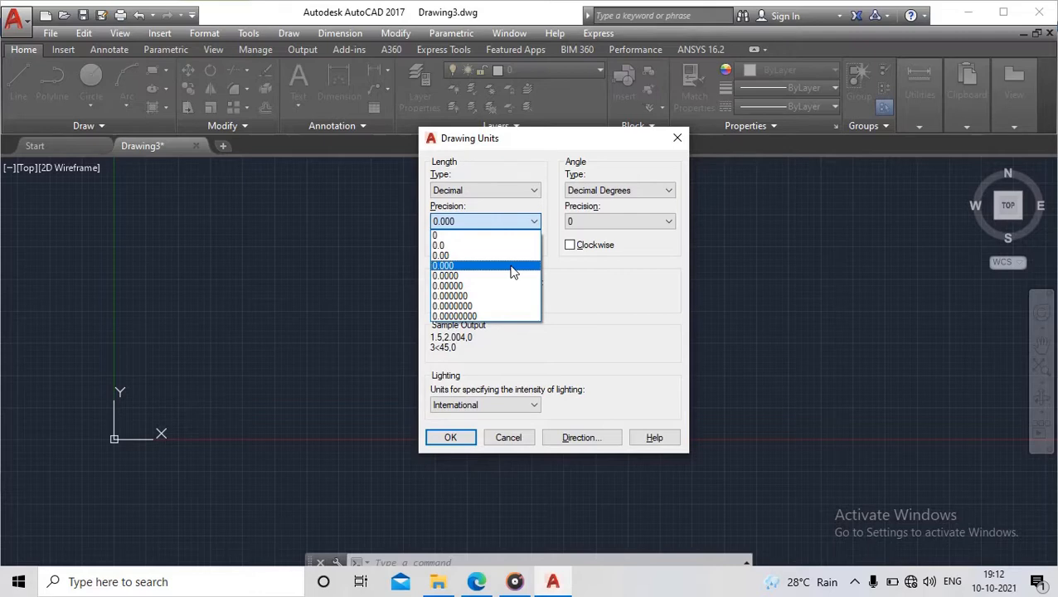
left_click(512, 267)
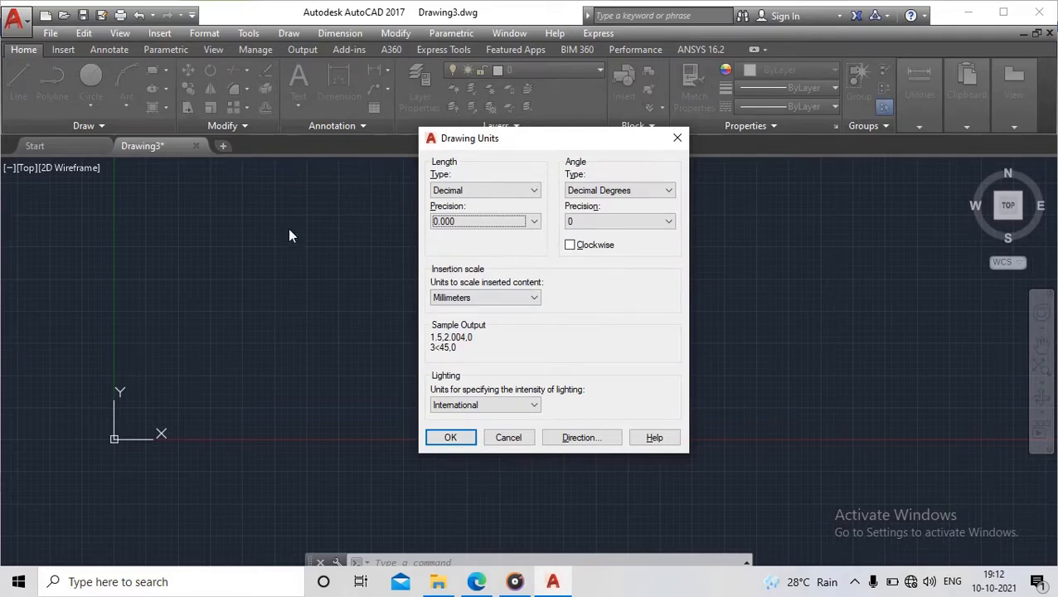
left_click(518, 300)
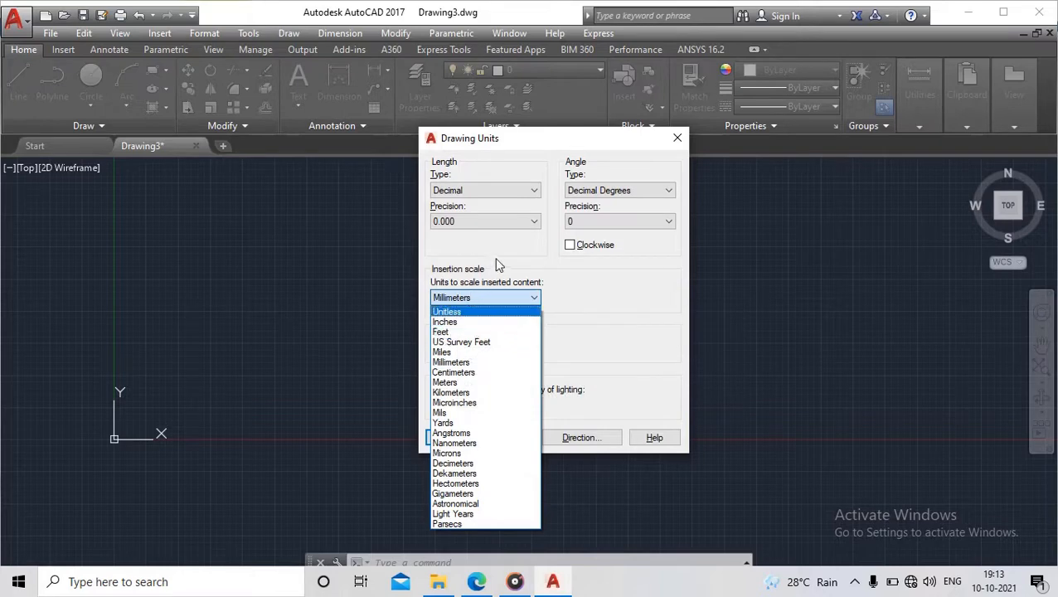
left_click(614, 334)
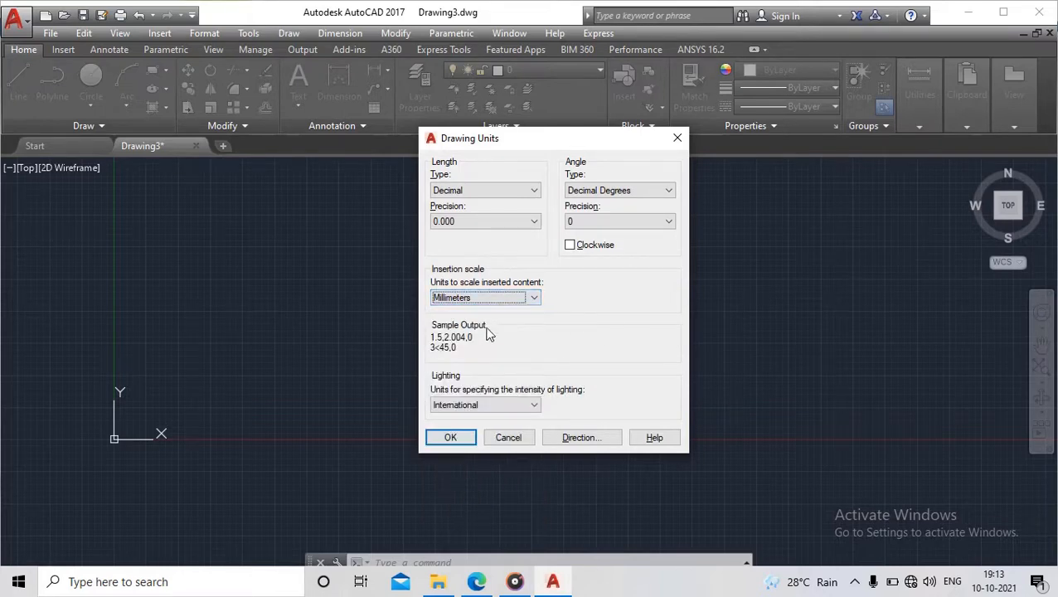
left_click(450, 438)
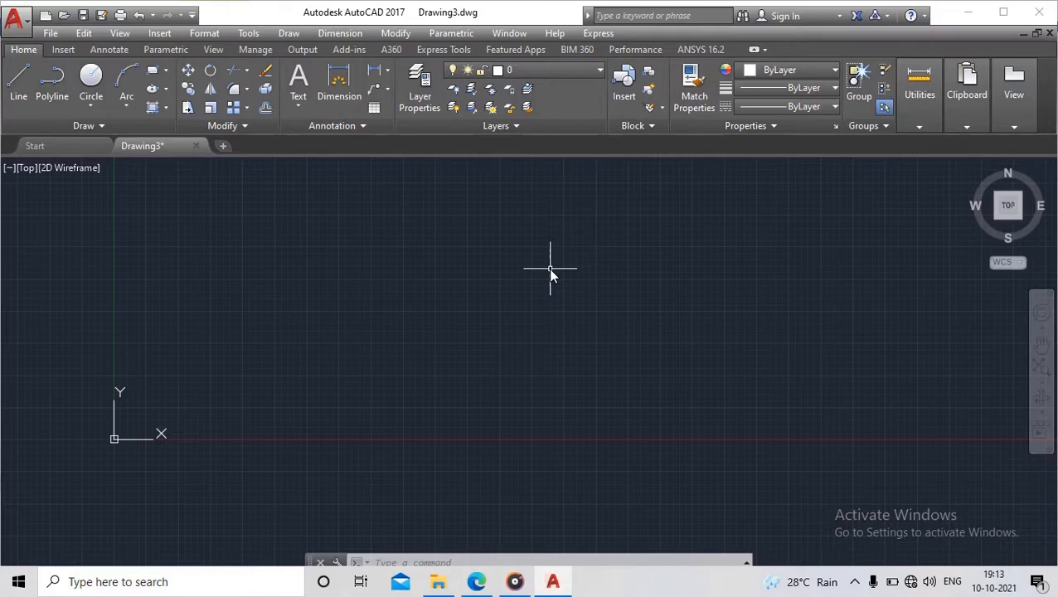
Set the model space limits with a lower left corner of 0,0 and an upper right corner of 120,120
type("LI")
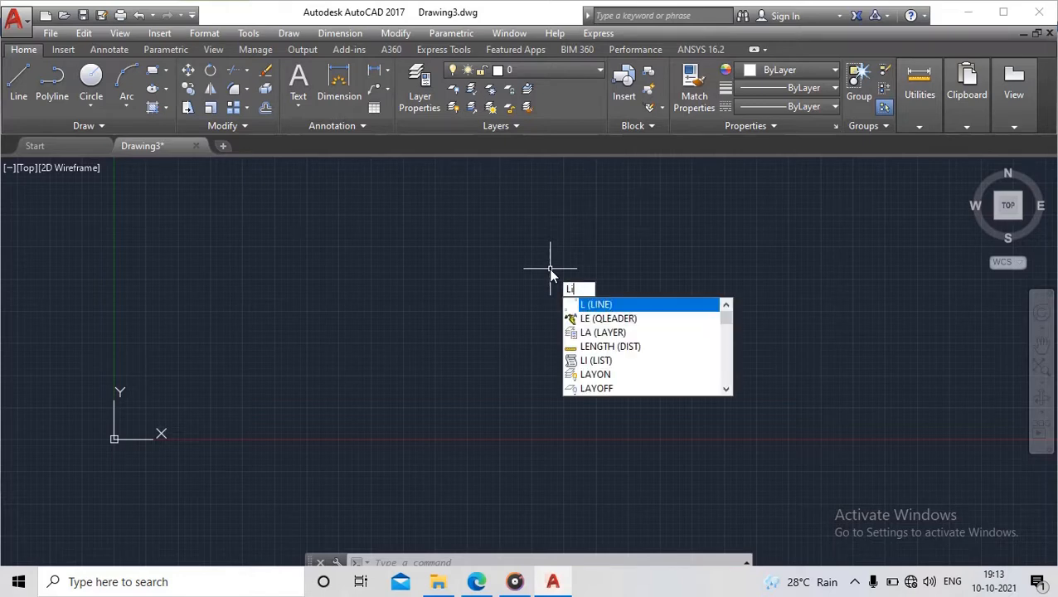
type("MITS")
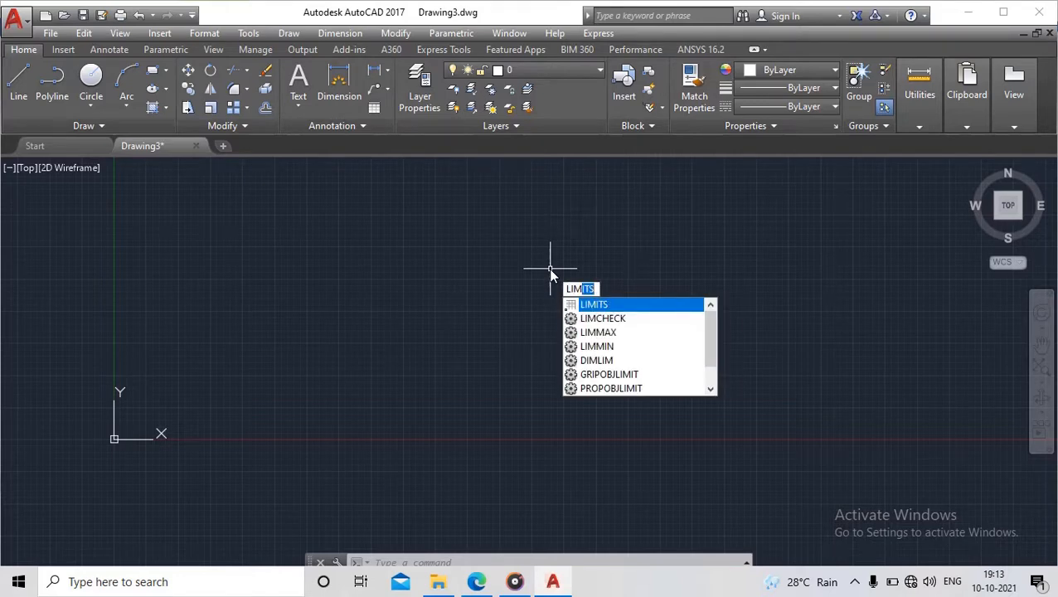
key("Return")
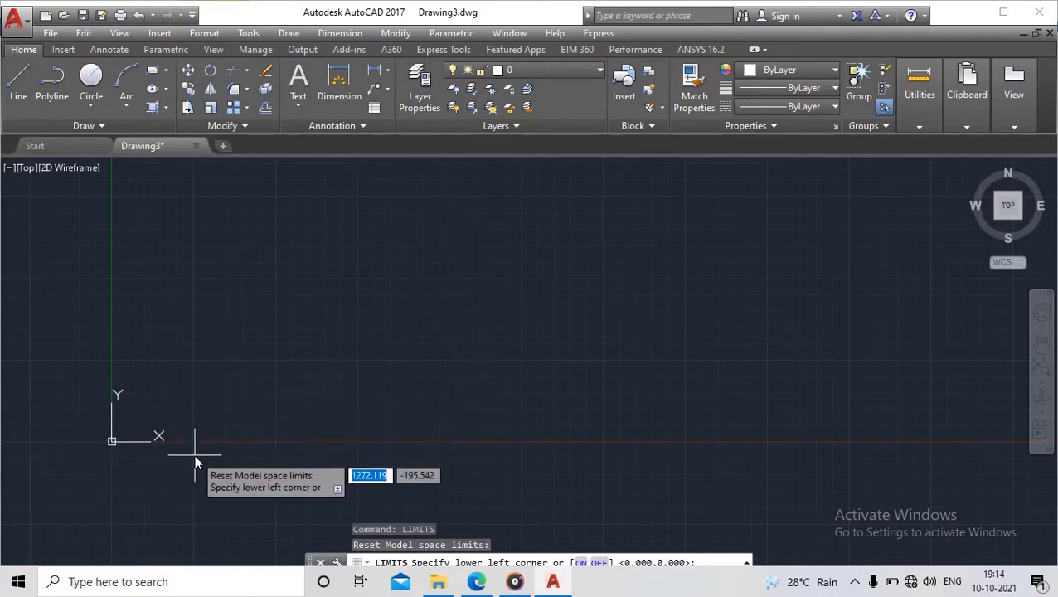
type("0")
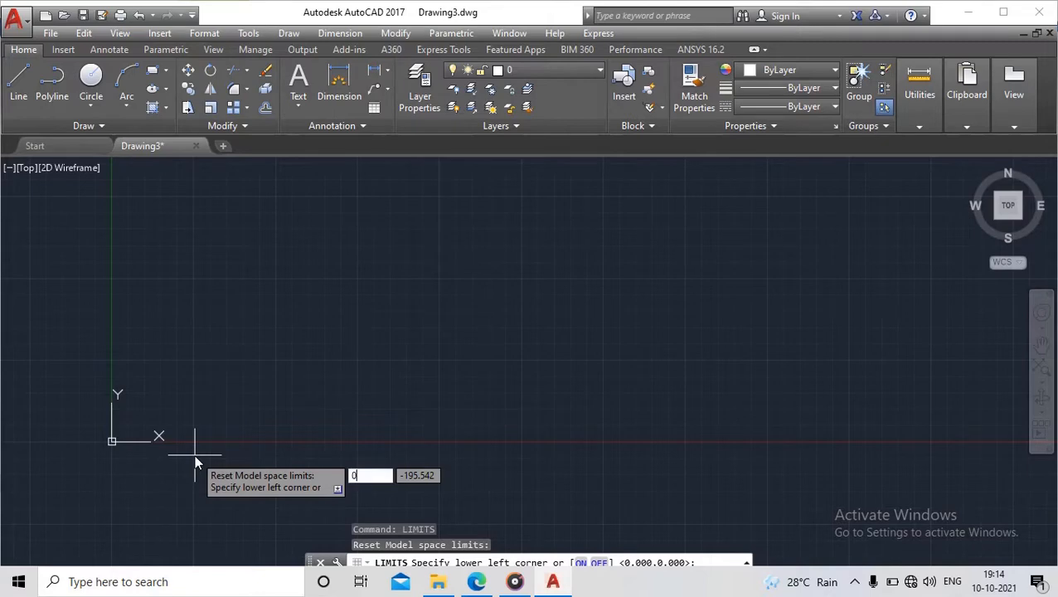
key("Tab")
type("0")
key("Return")
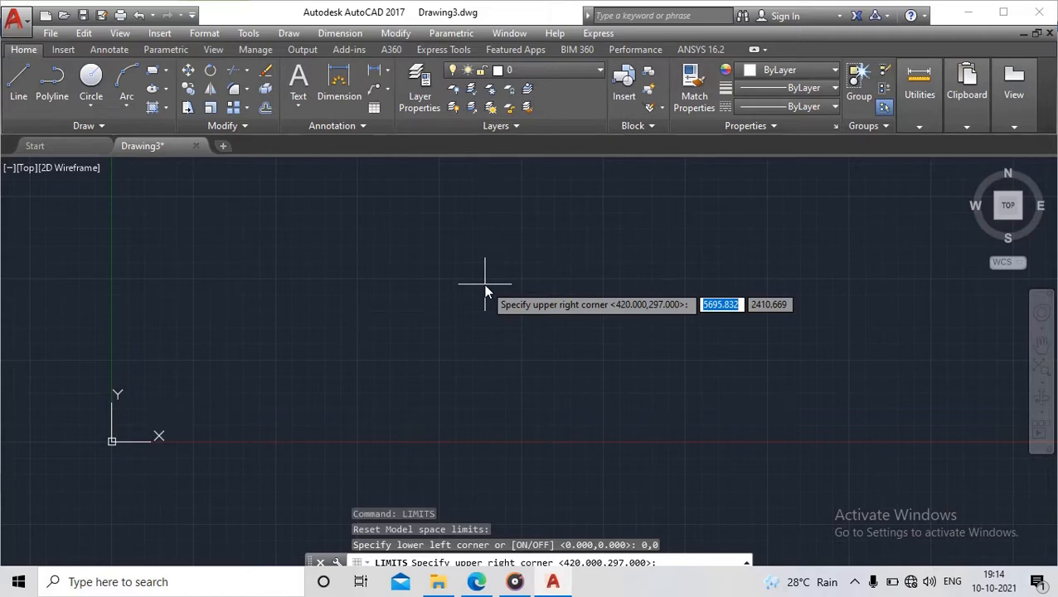
type("120")
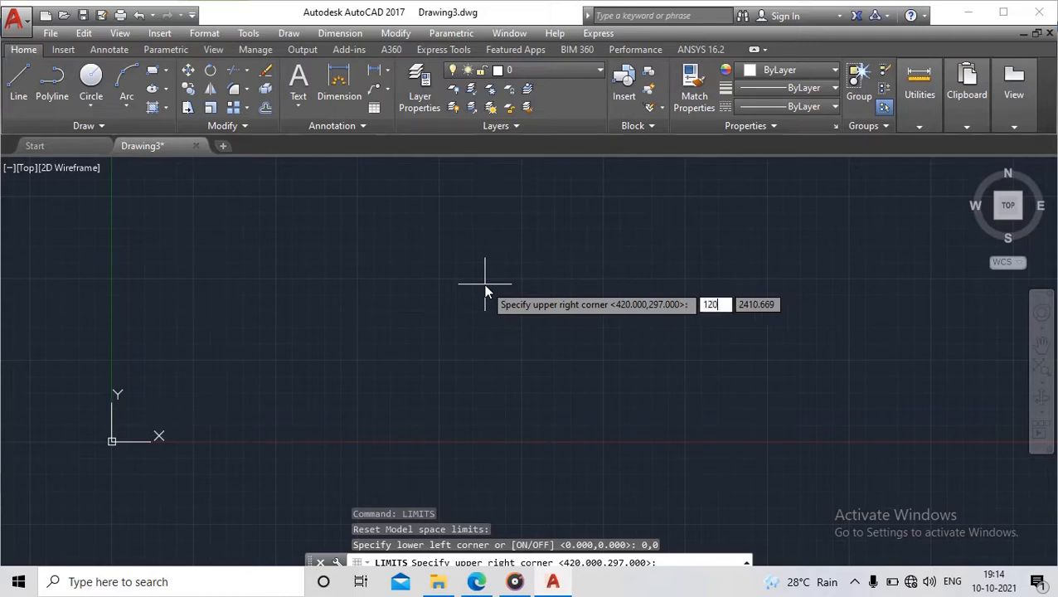
key("Tab")
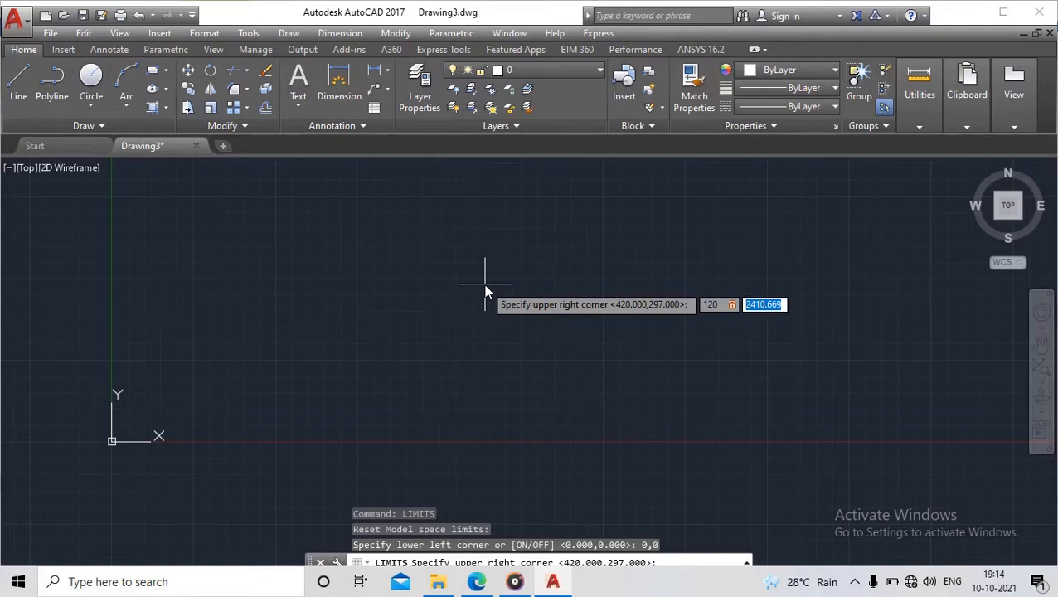
type("120")
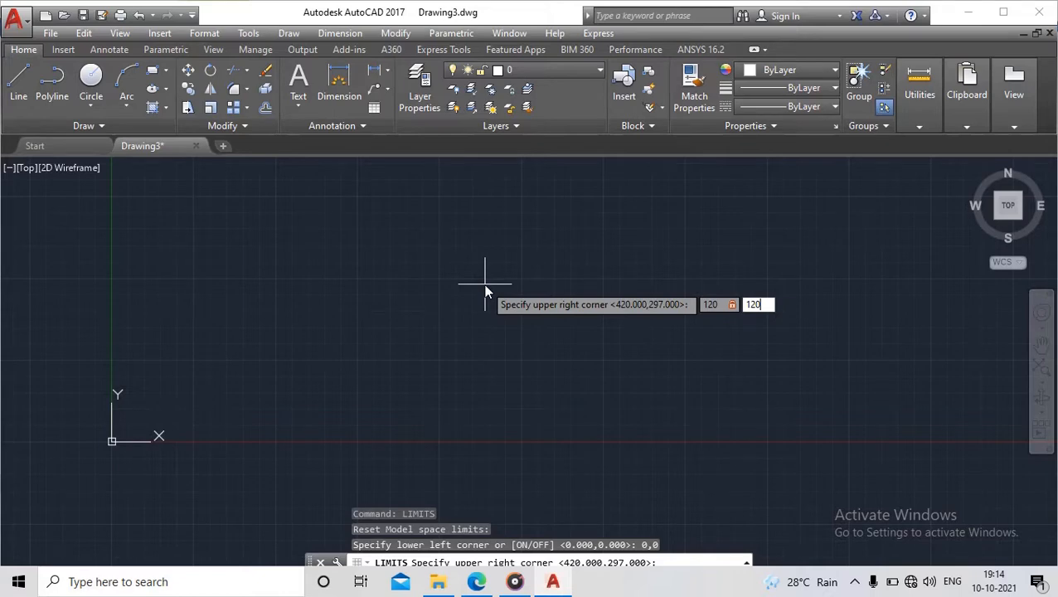
key("Return")
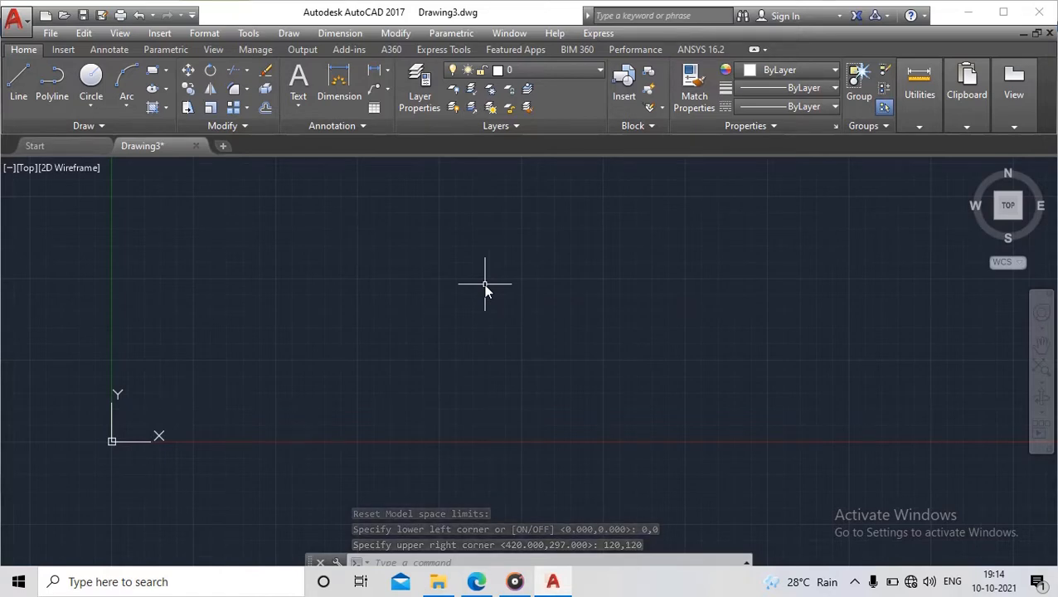
Zoom the drawing view with the All option of the ZOOM command
type("z")
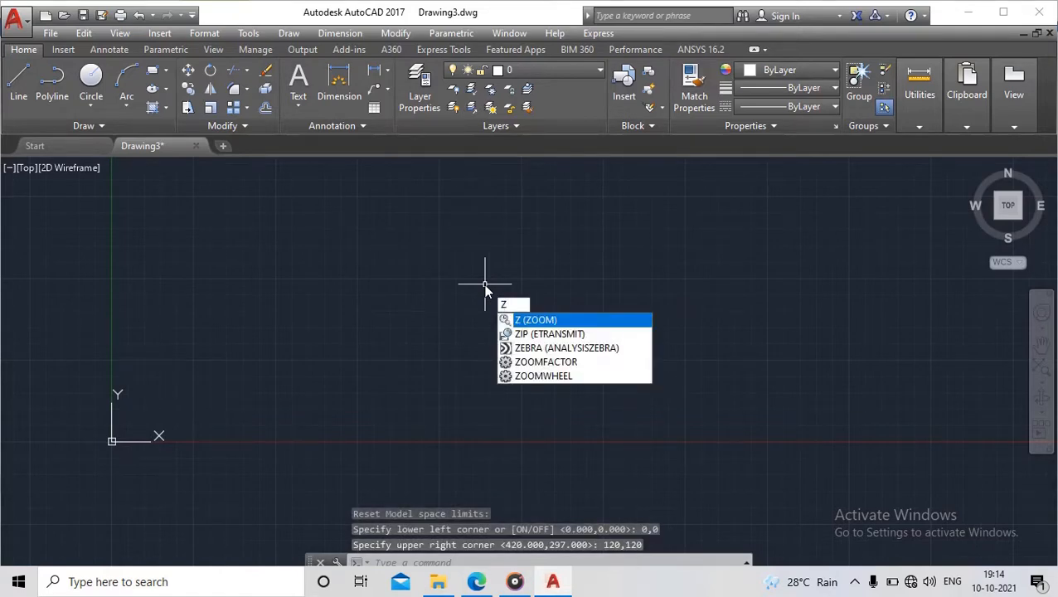
key("Return")
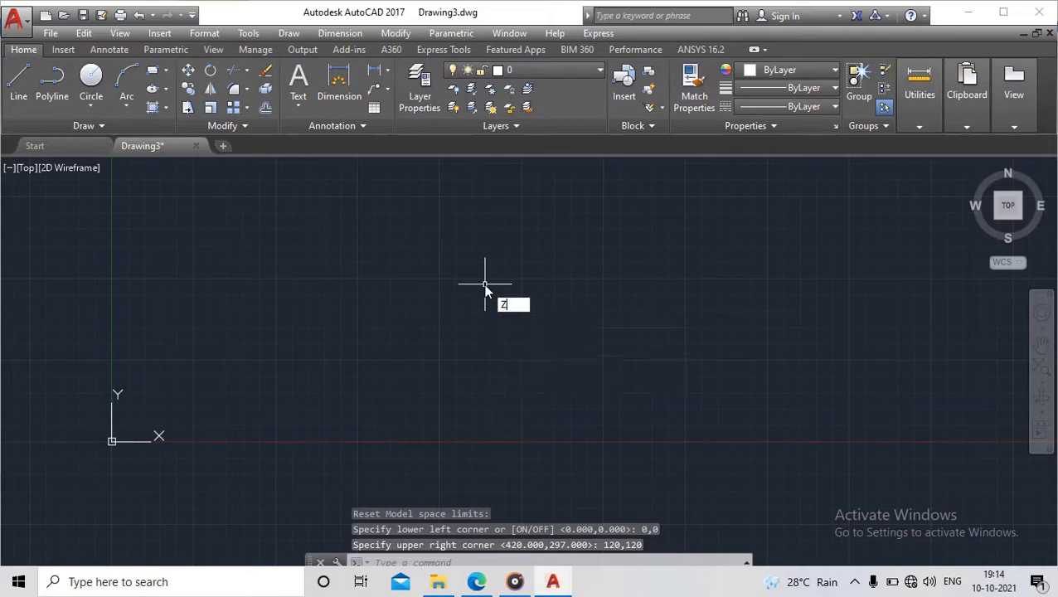
type("a")
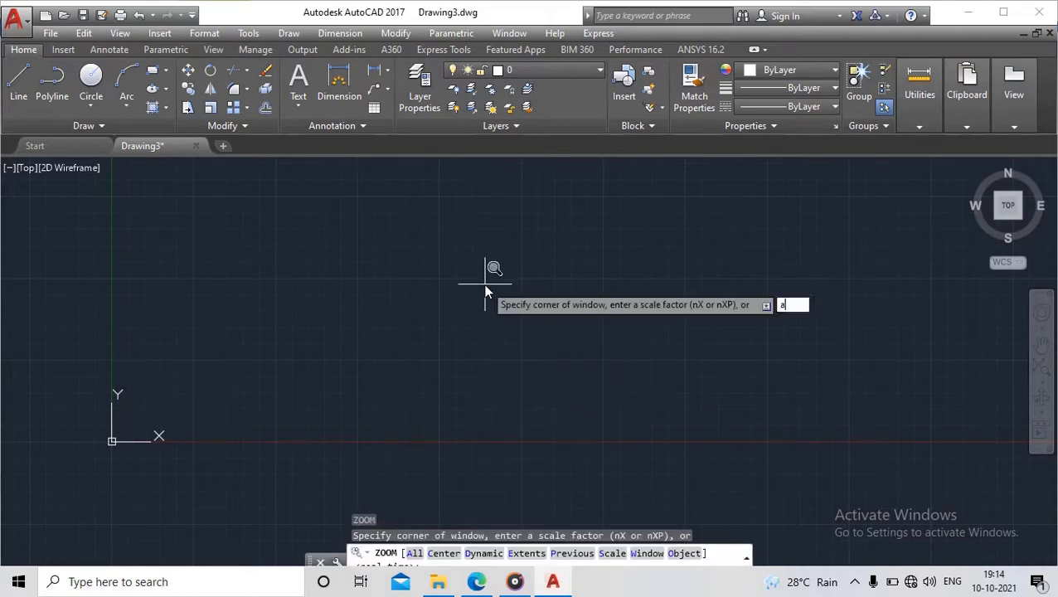
key("Return")
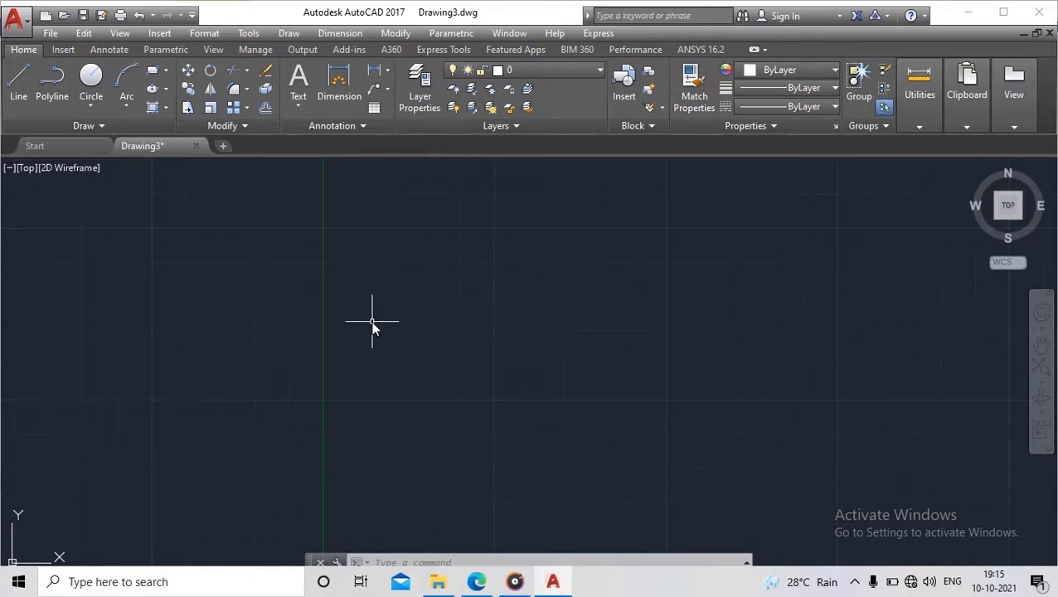
Enlarge the pickbox in the program's selection options to slightly below the middle of its size range
left_click(11, 18)
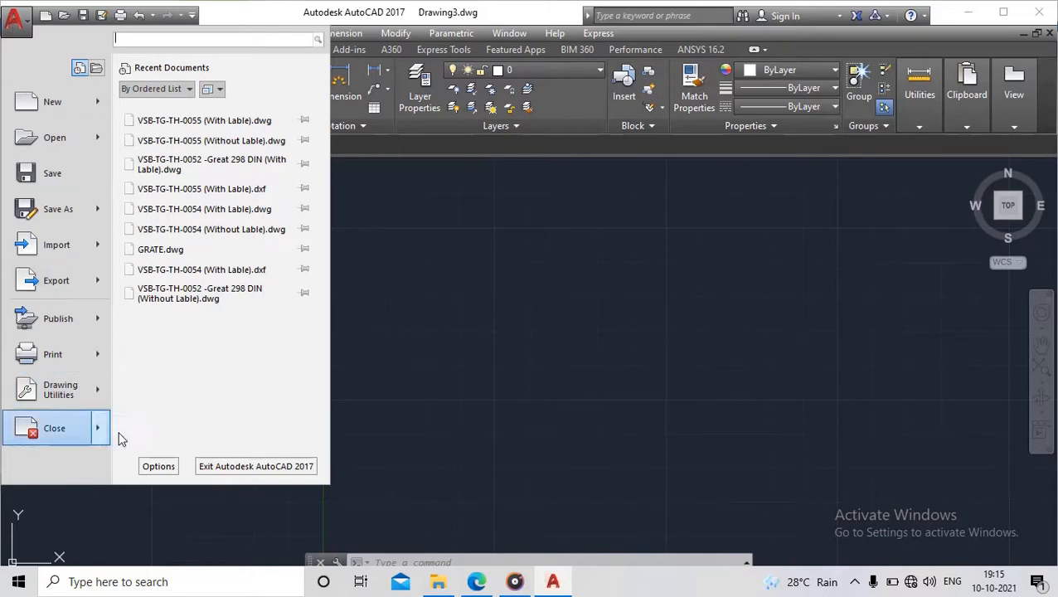
left_click(169, 464)
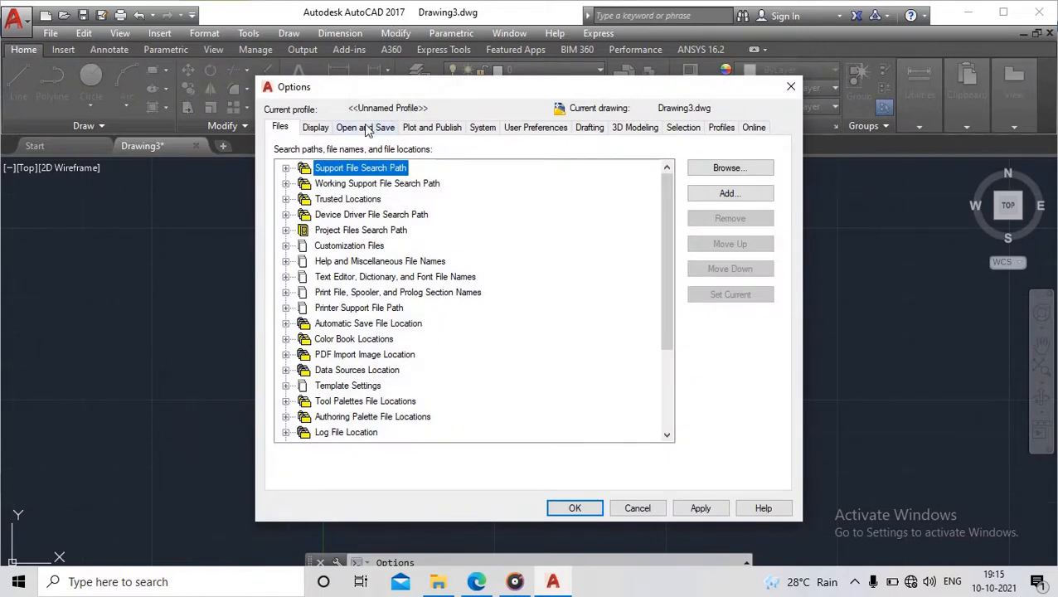
left_click(590, 129)
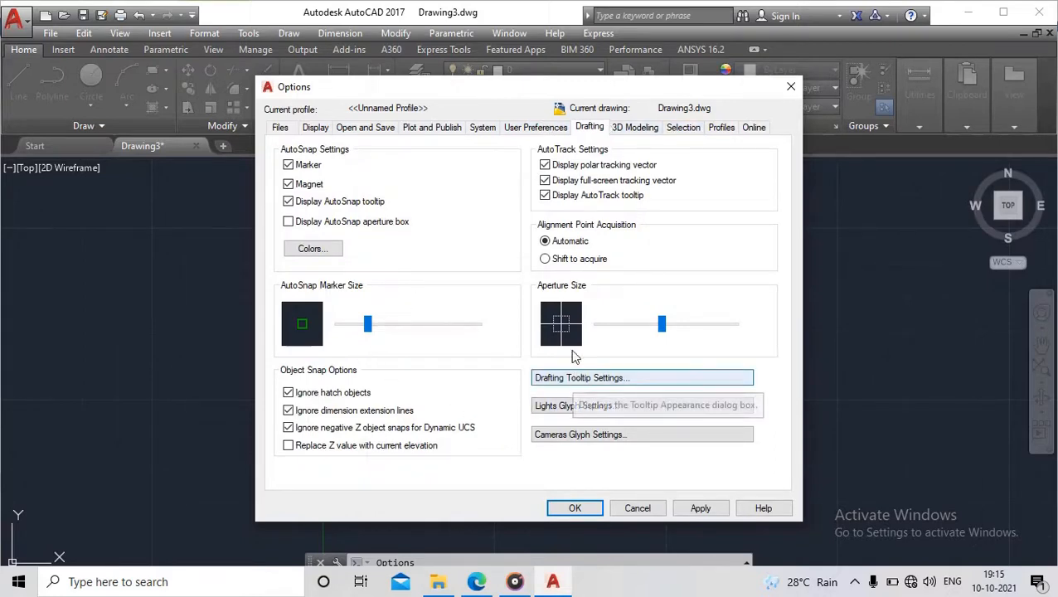
left_click(637, 127)
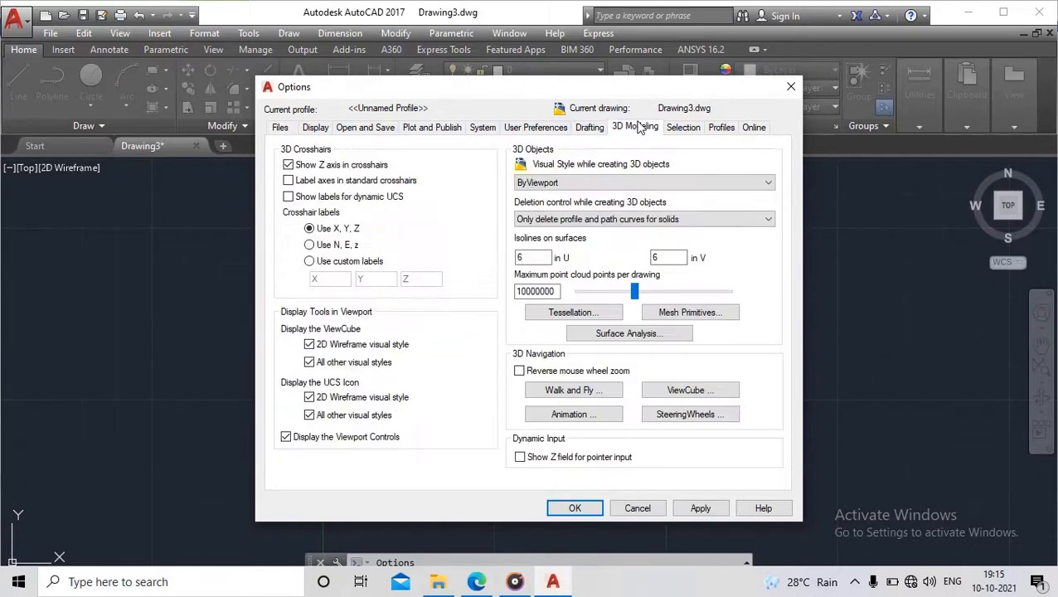
left_click(675, 131)
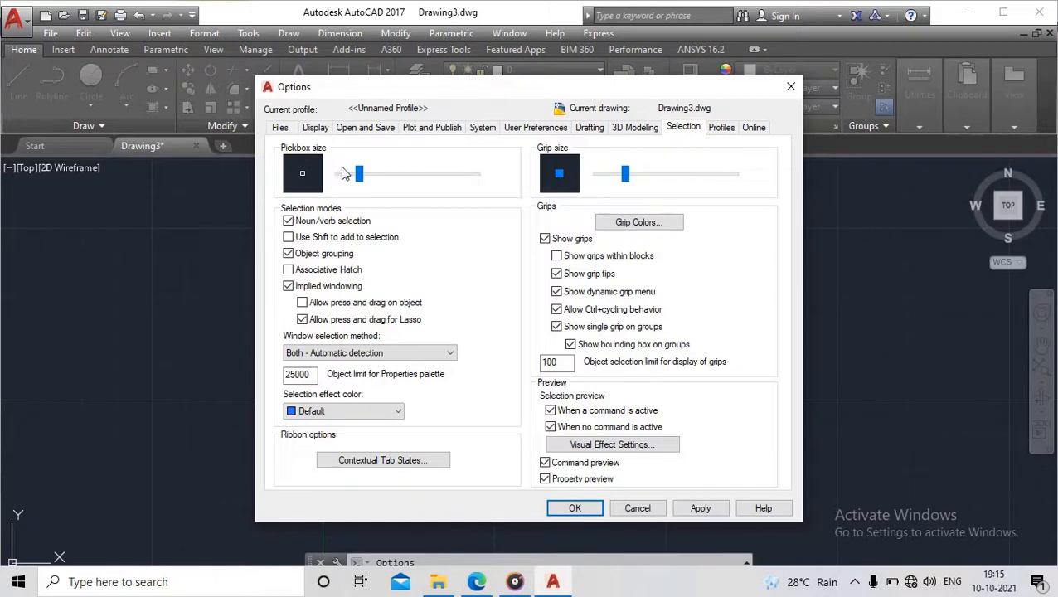
left_click_drag(359, 174, 395, 176)
Set the object selection limit for display of grips to 150 and apply the options
double_click(562, 364)
type("1")
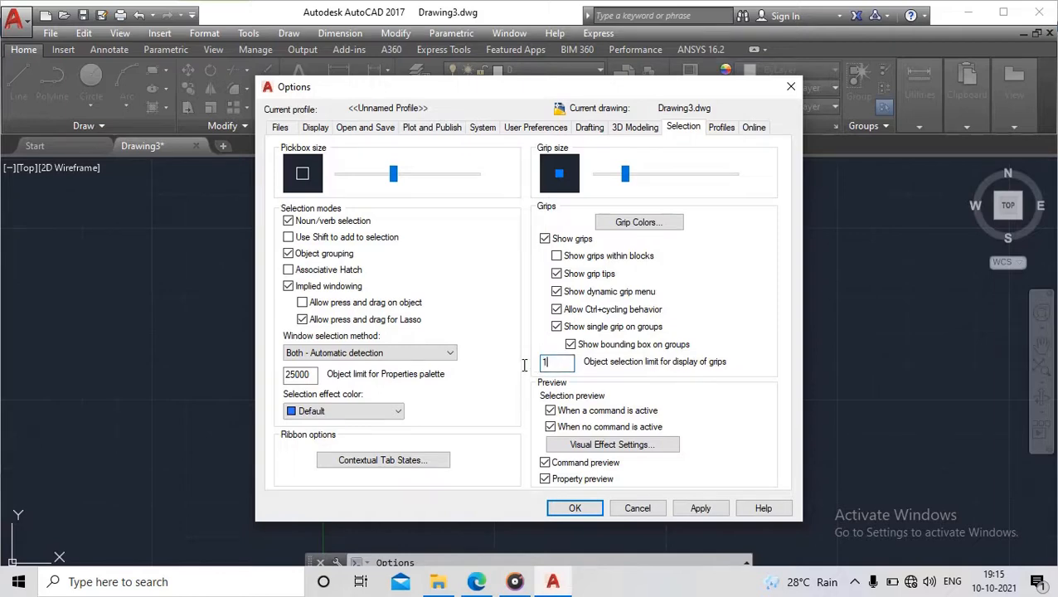
type("50")
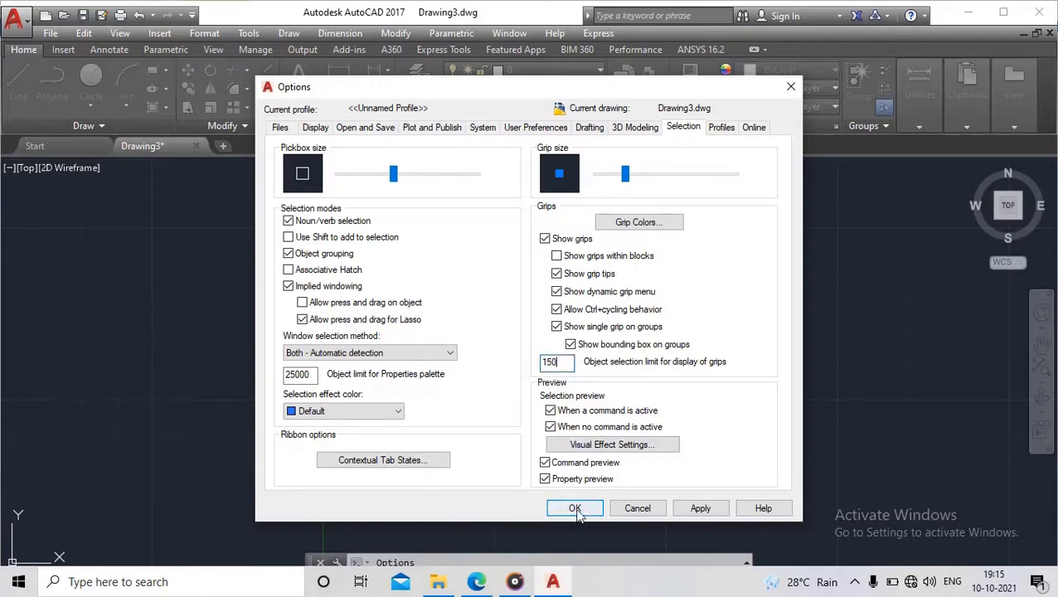
left_click(576, 508)
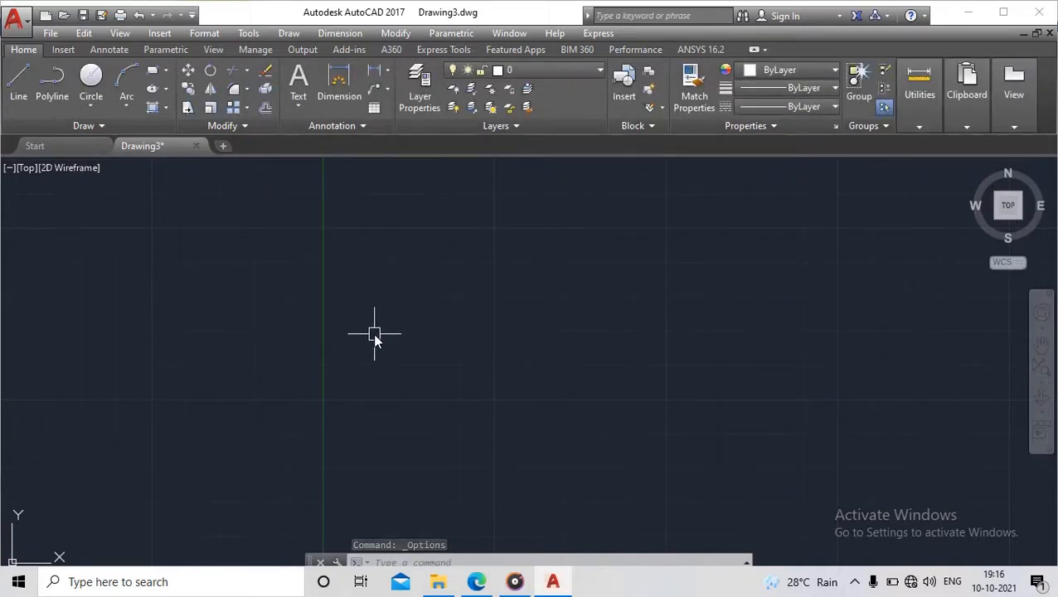
scroll(528, 303, "down", 4)
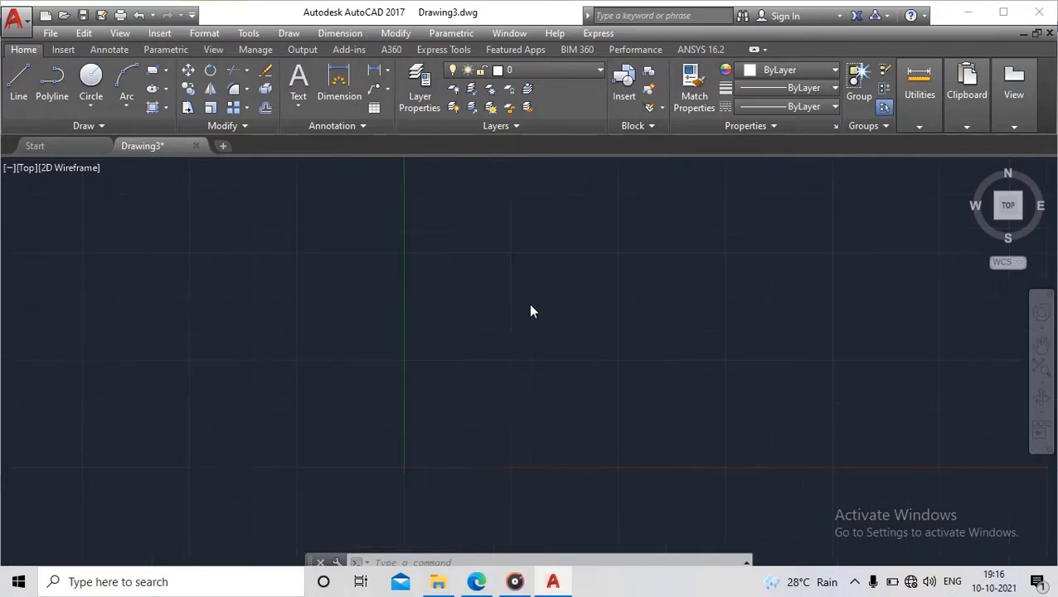
middle_click_drag(530, 307, 257, 298)
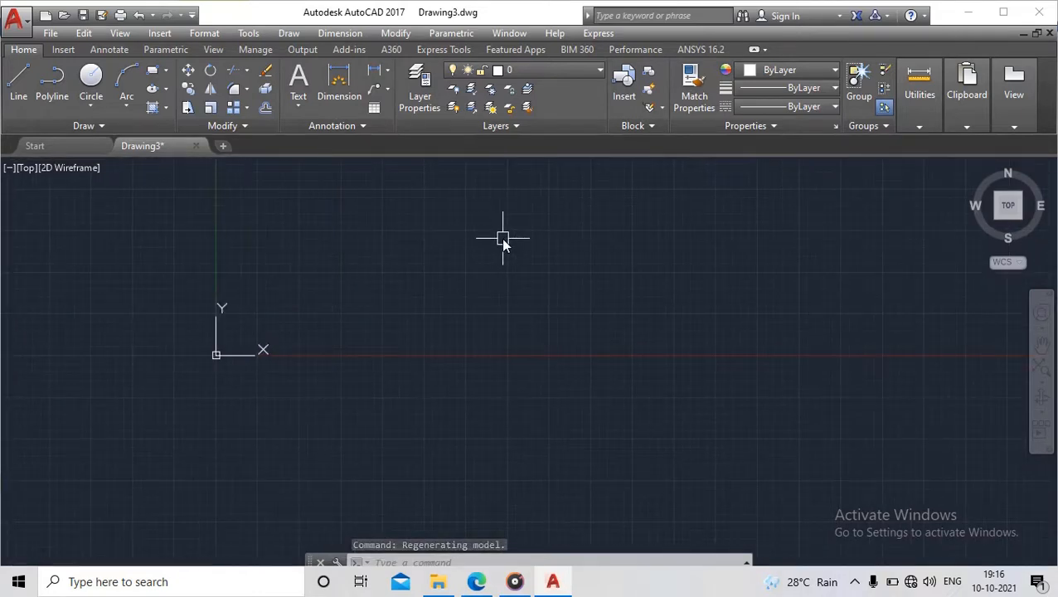
mouse_move(523, 337)
middle_mouse_down()
mouse_move(440, 406)
mouse_move(428, 391)
middle_mouse_up()
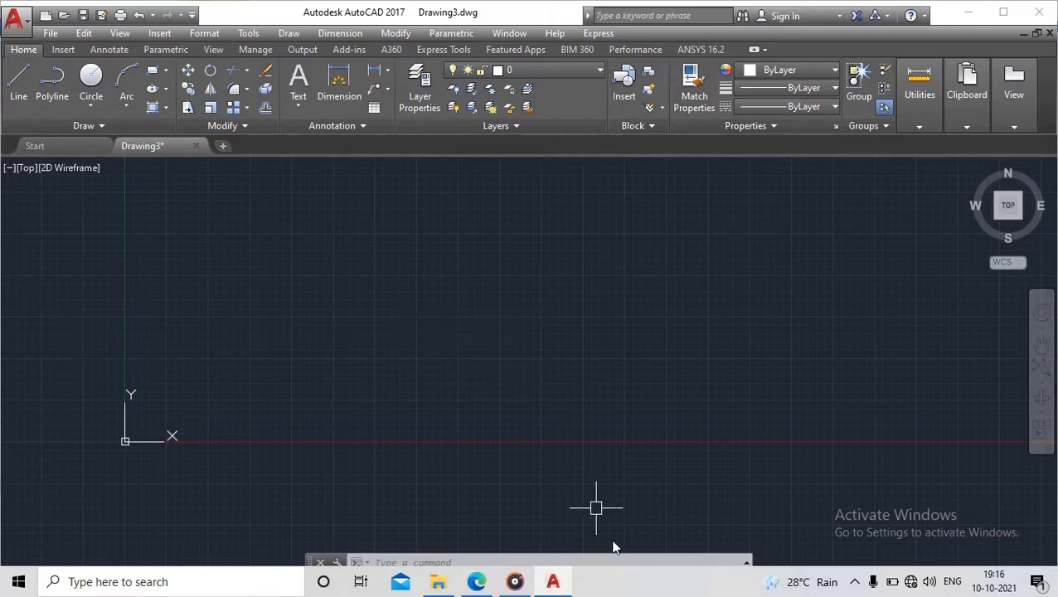
left_click(855, 581)
left_click(855, 550)
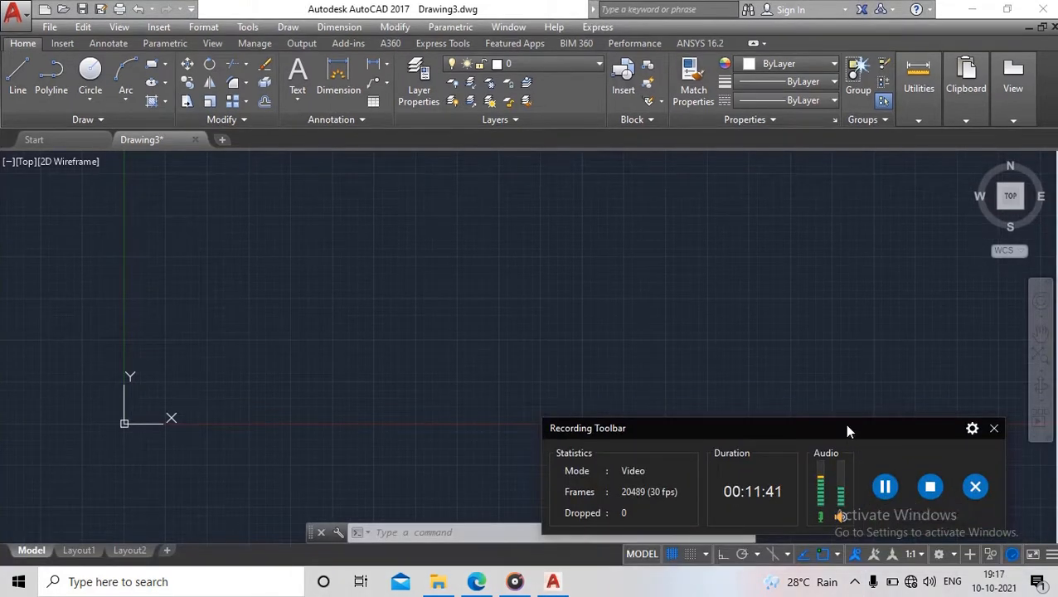
left_click_drag(844, 423, 928, 595)
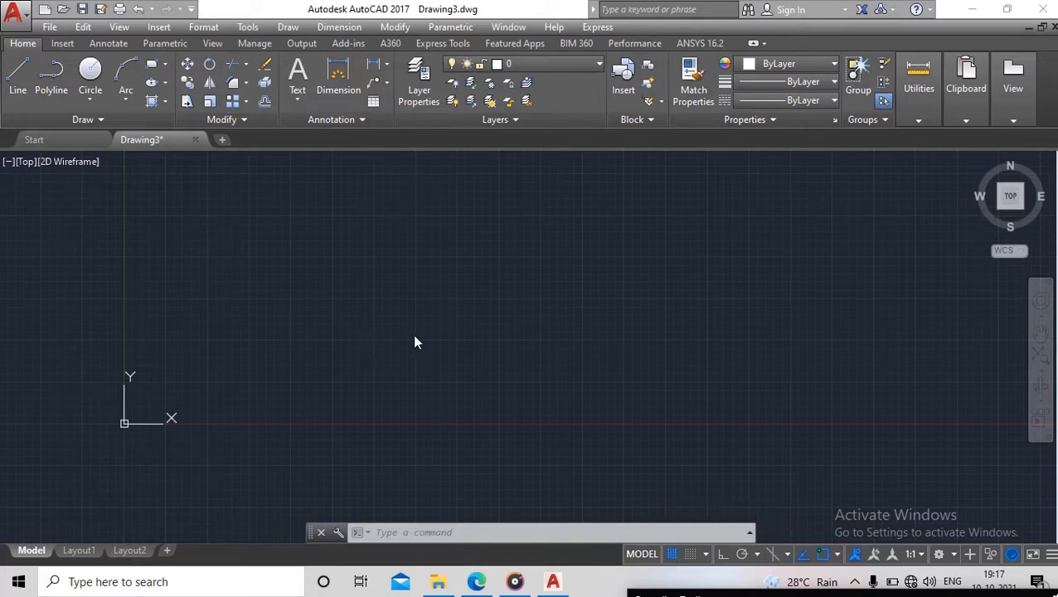
Switch the drawing grid display off and back on several times to compare the drawing area with and without it
left_click(672, 555)
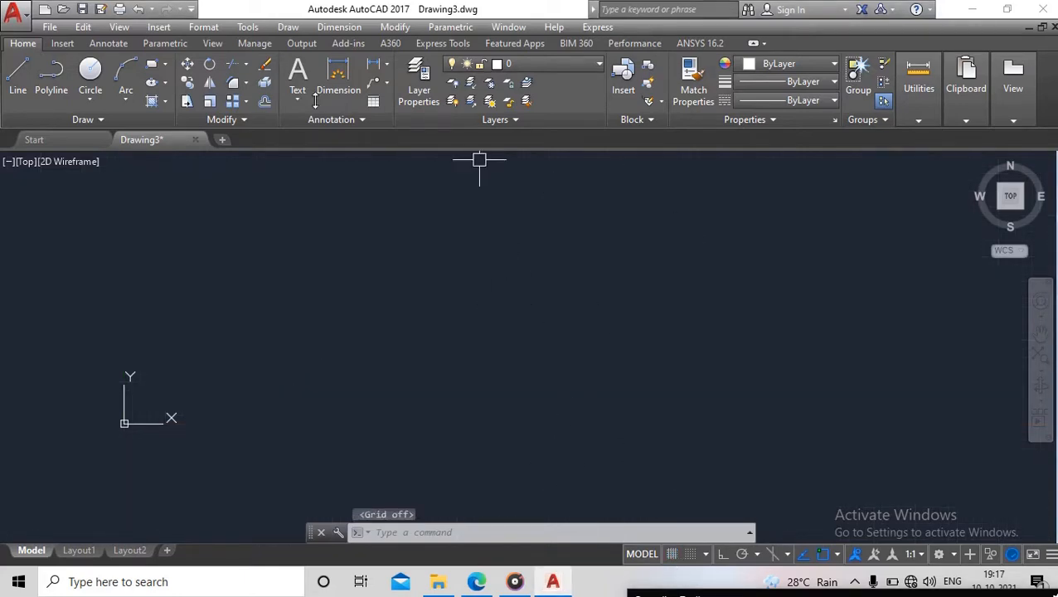
left_click(673, 554)
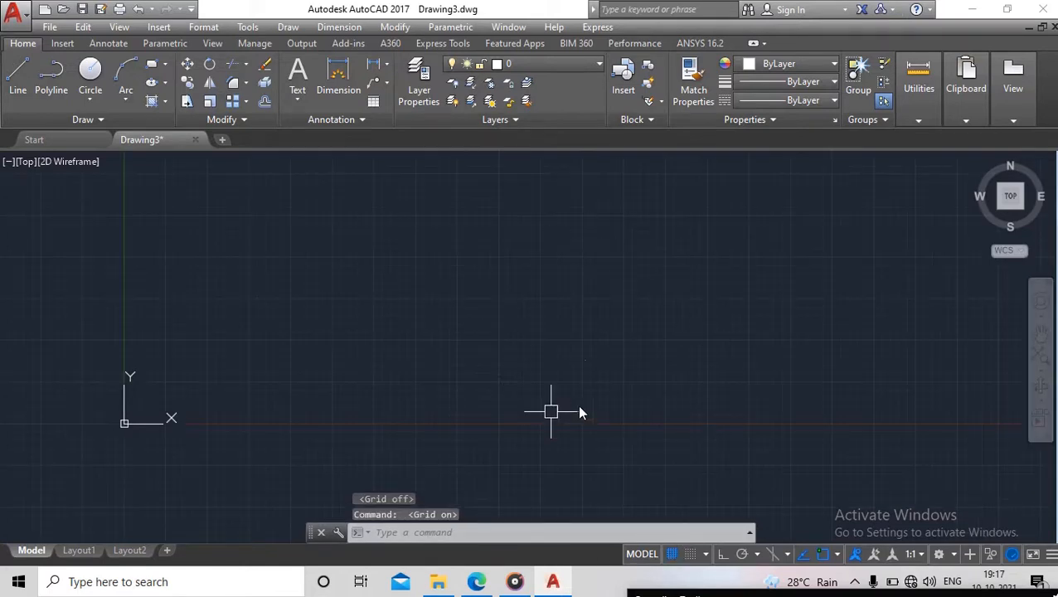
left_click(672, 558)
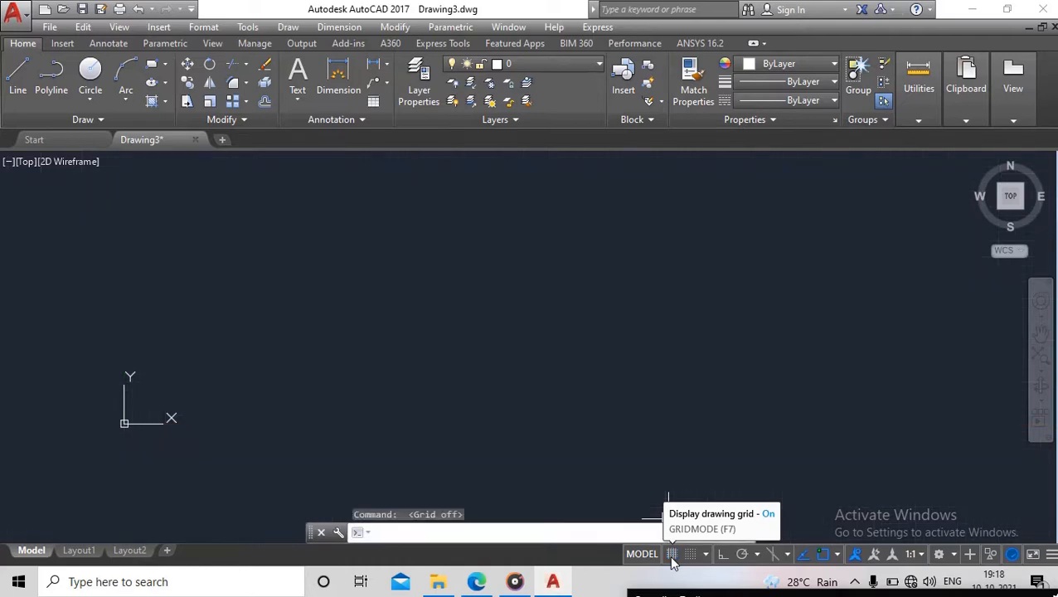
left_click(672, 557)
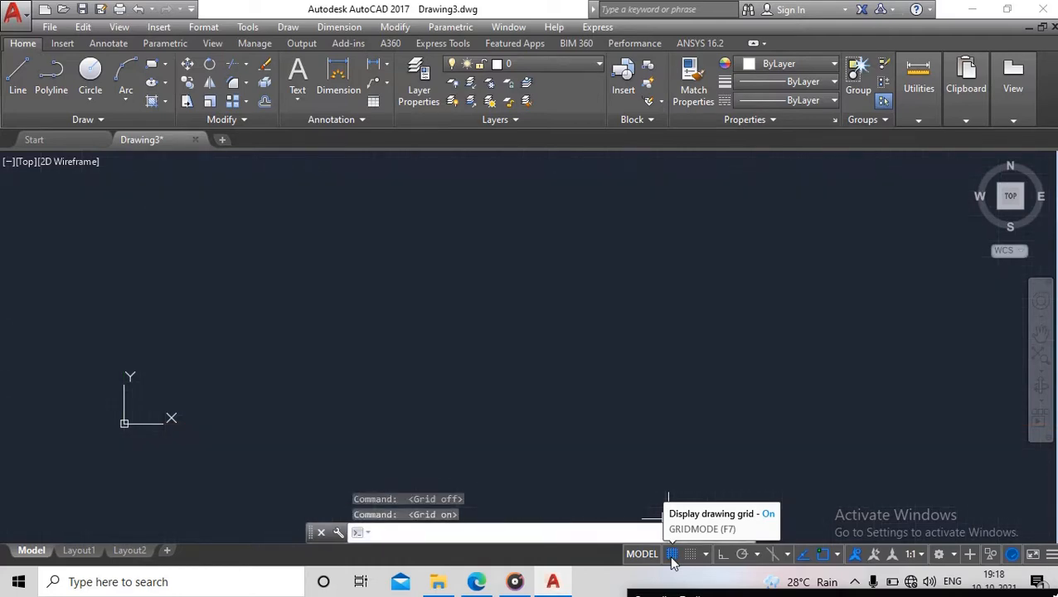
left_click(672, 557)
left_click(672, 557)
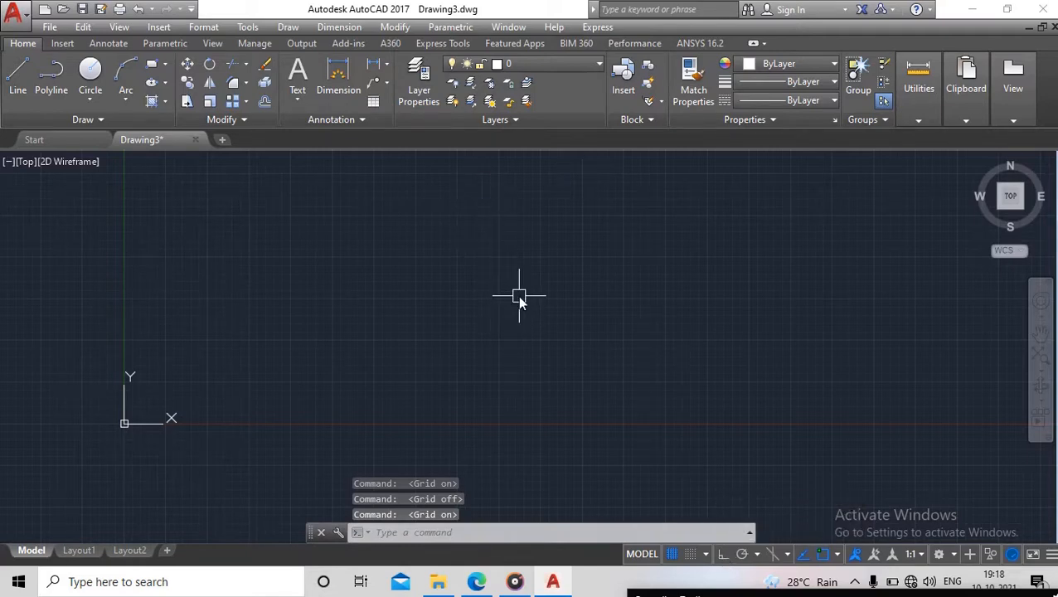
type("l")
key("Return")
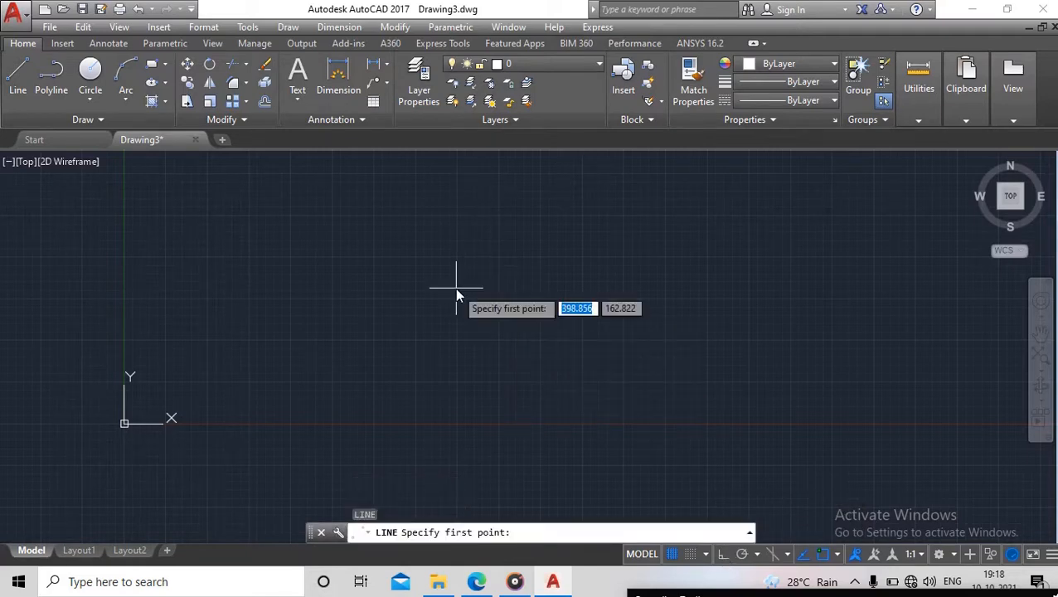
key("Escape")
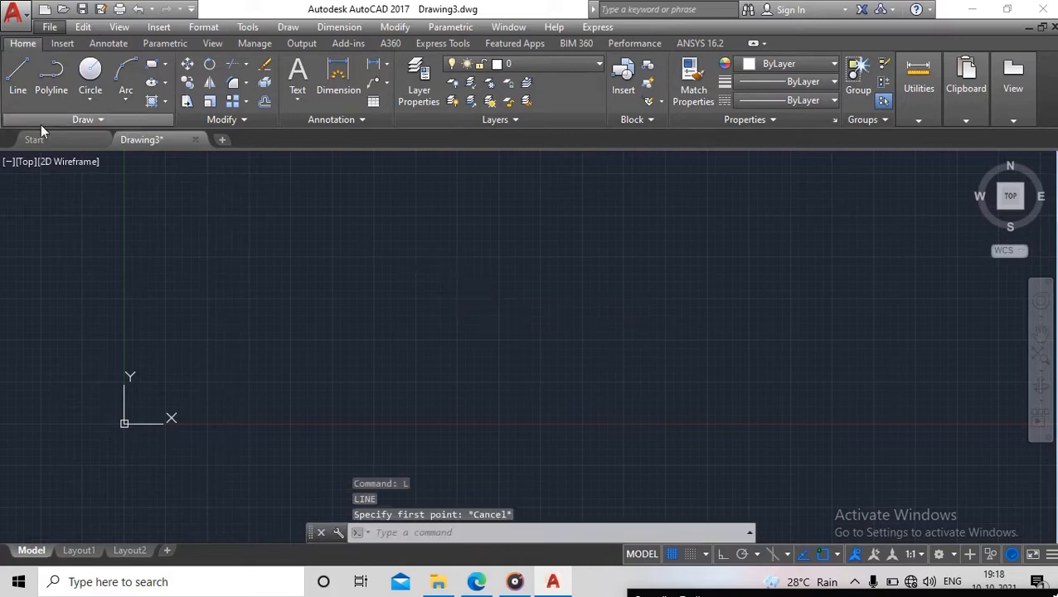
Draw a zigzag of four connected slanted lines with the Line command, above the X axis and right of the origin
left_click(13, 77)
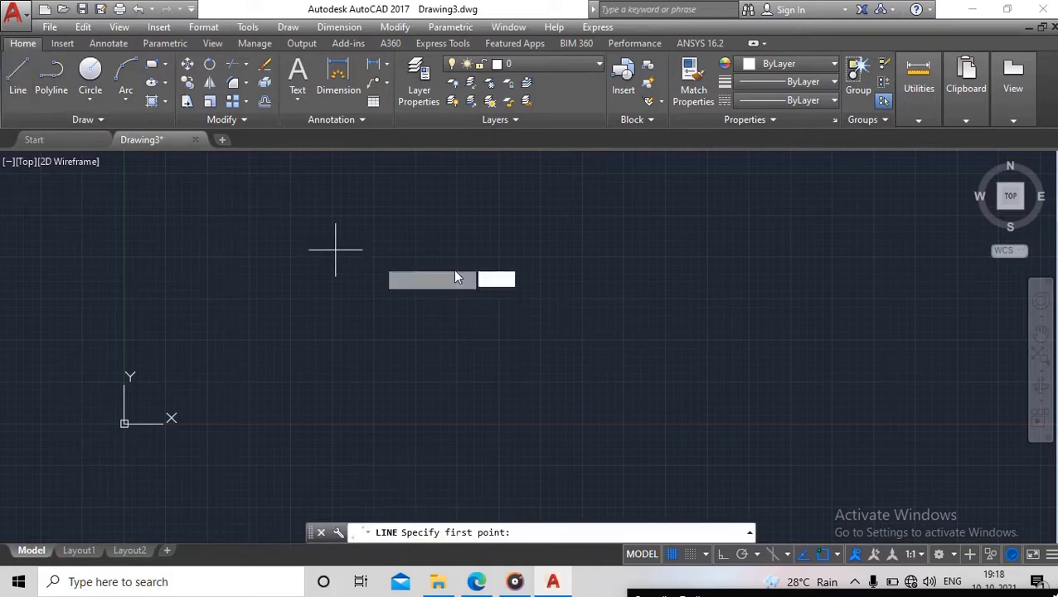
left_click(367, 287)
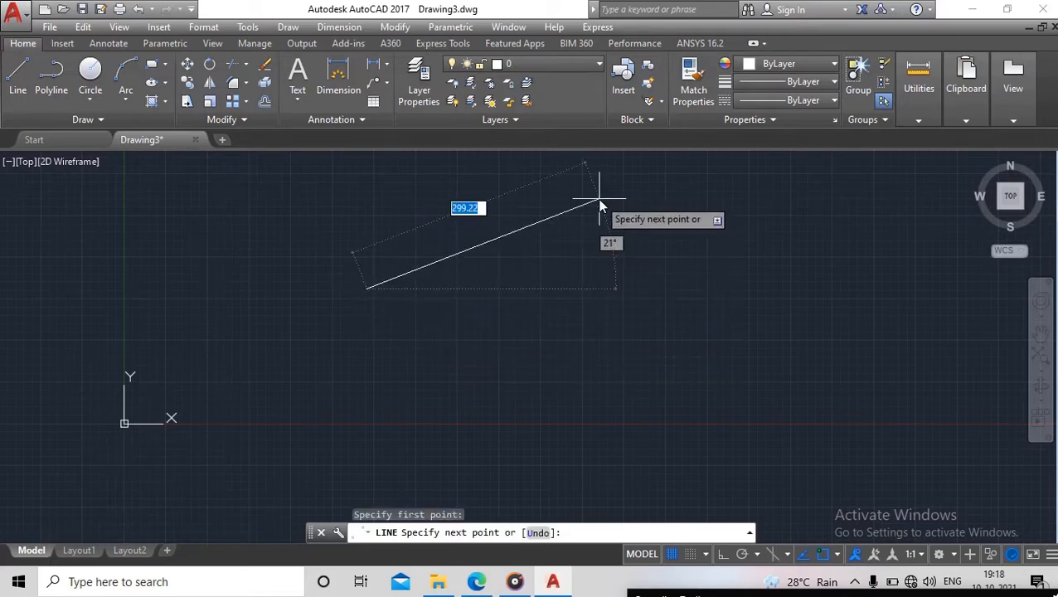
left_click(513, 206)
left_click(627, 404)
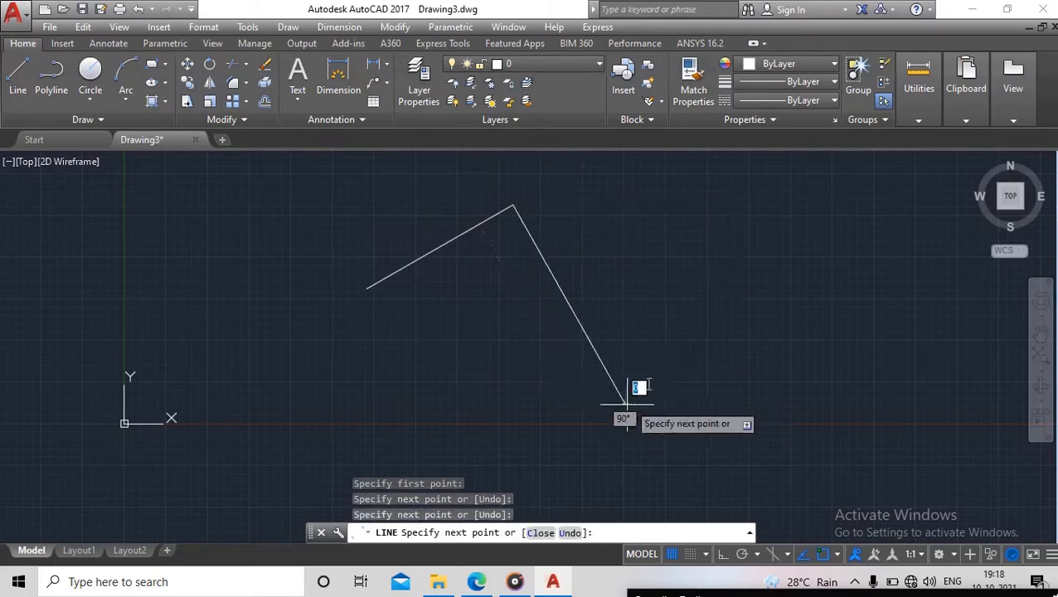
left_click(763, 235)
left_click(886, 403)
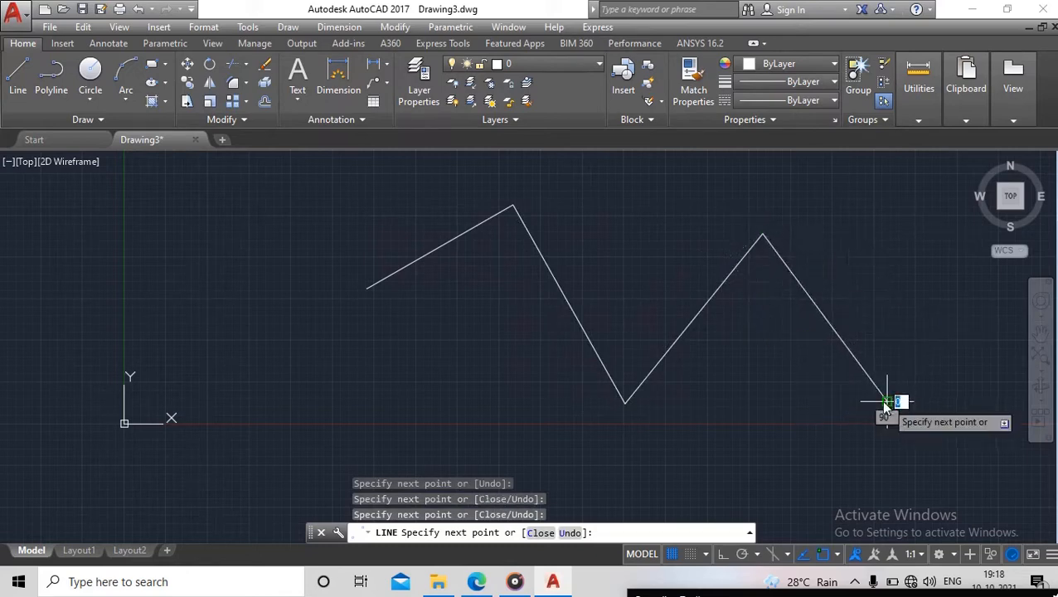
key("Escape")
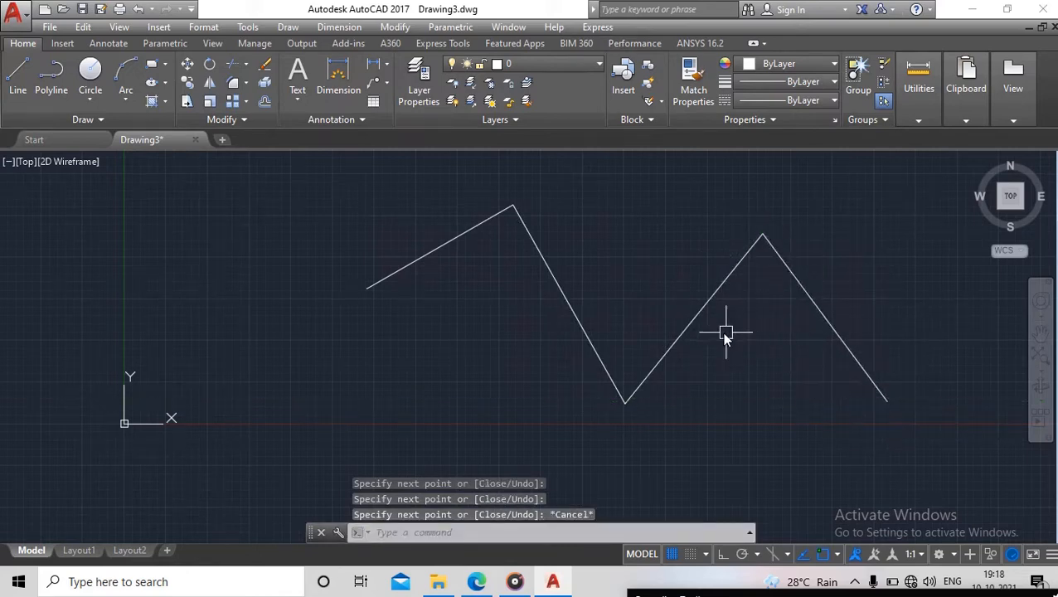
Turn on Ortho mode and draw six connected lines, alternately horizontal and vertical, to the right of the zigzag
middle_click_drag(725, 331, 418, 341)
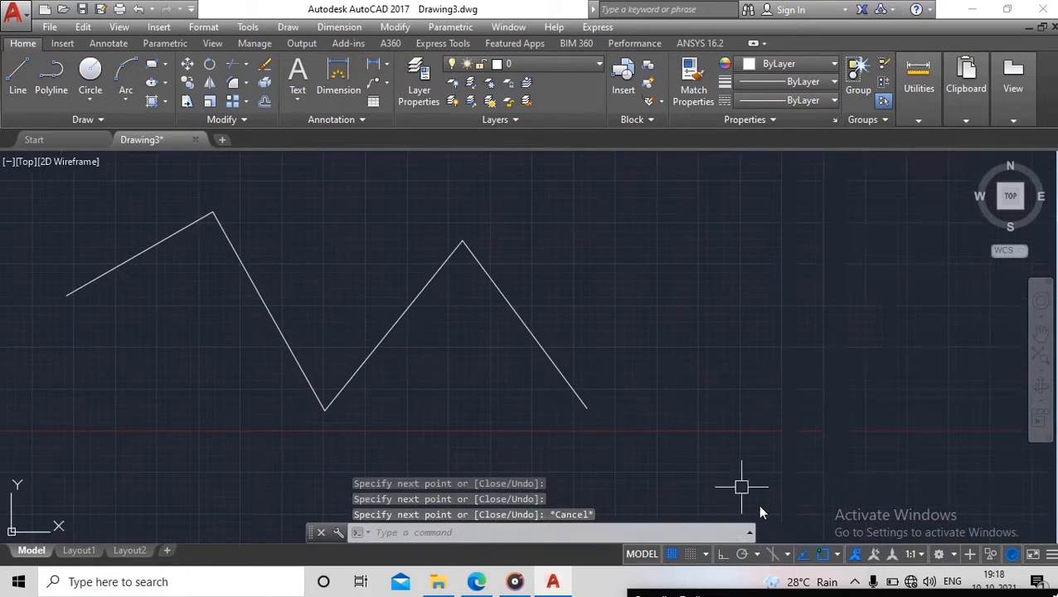
left_click(726, 555)
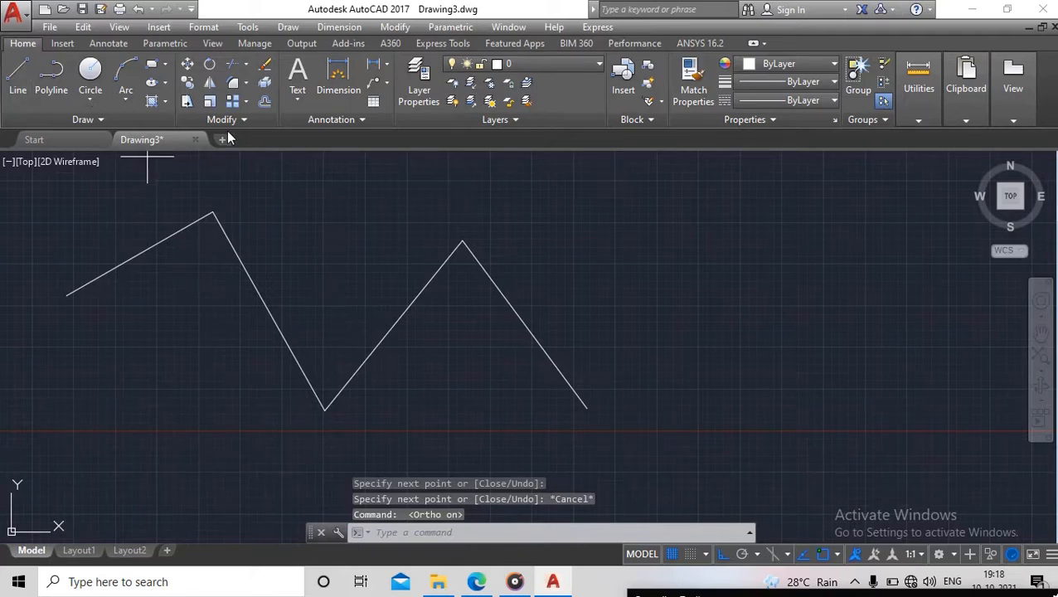
type("l")
key("Return")
left_click(583, 227)
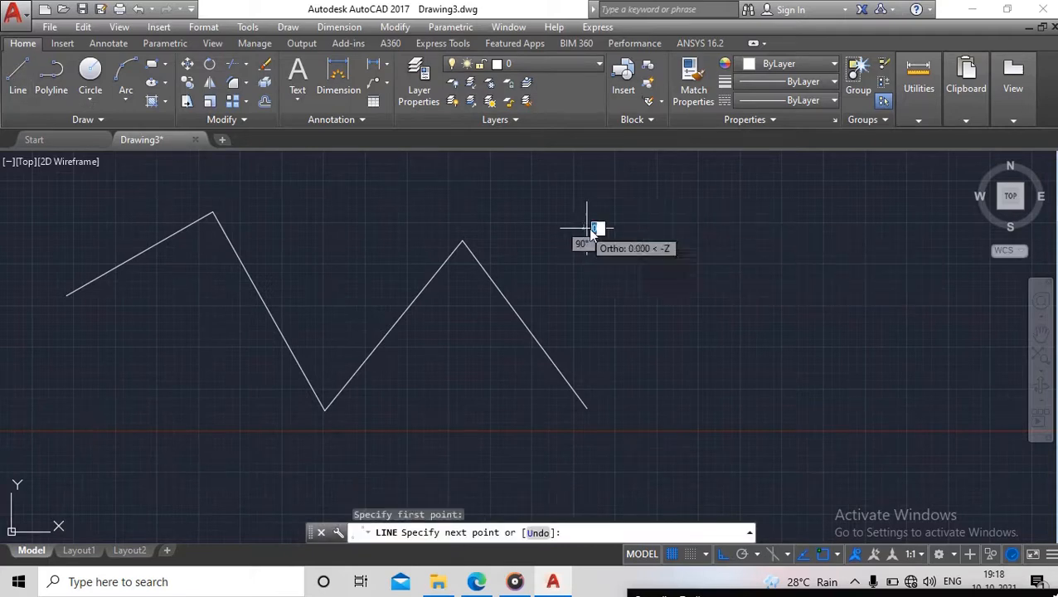
left_click(745, 228)
left_click(745, 376)
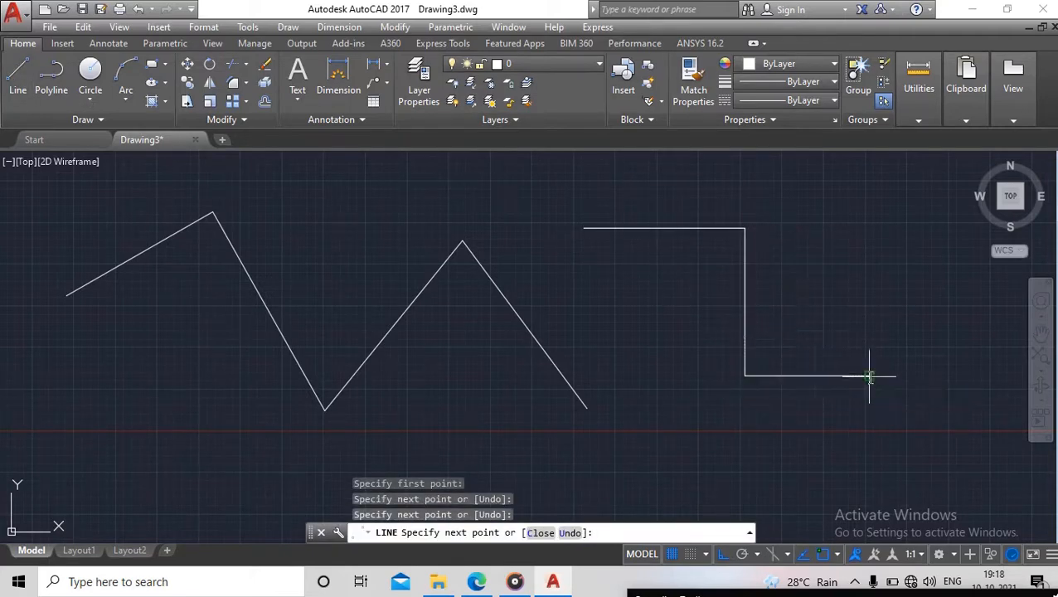
left_click(868, 375)
left_click(869, 224)
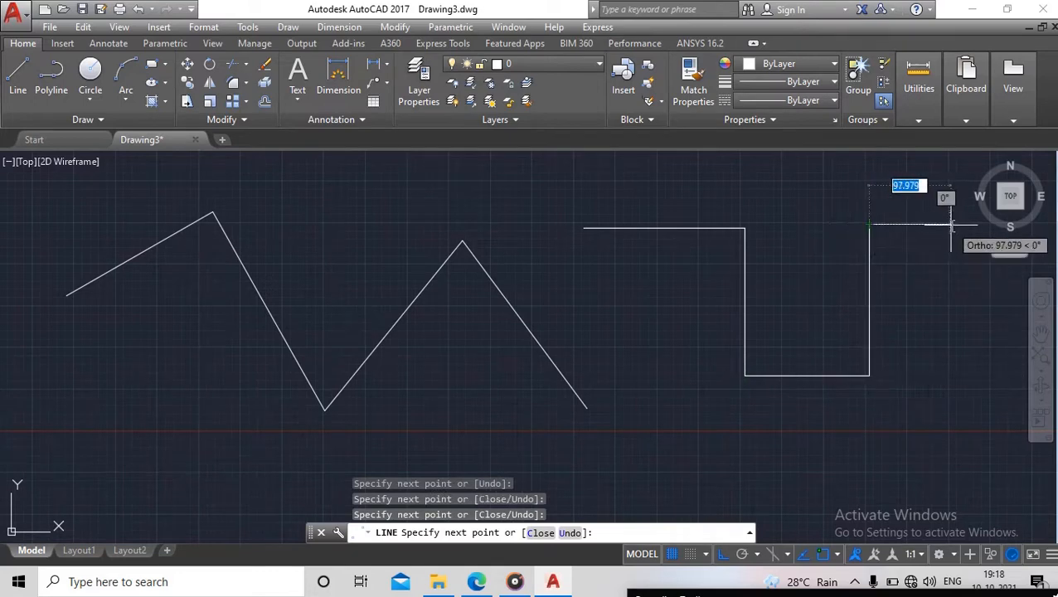
left_click(951, 224)
left_click(953, 400)
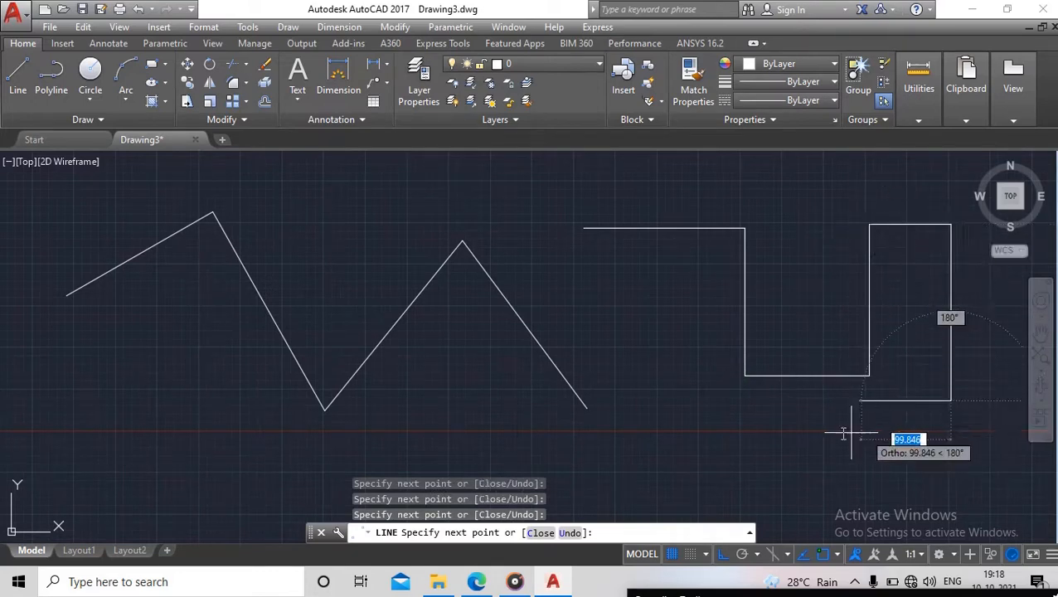
Close the stepped outline with horizontal and vertical segments running back below the shape to its starting point, and end the Line command
left_click(751, 431)
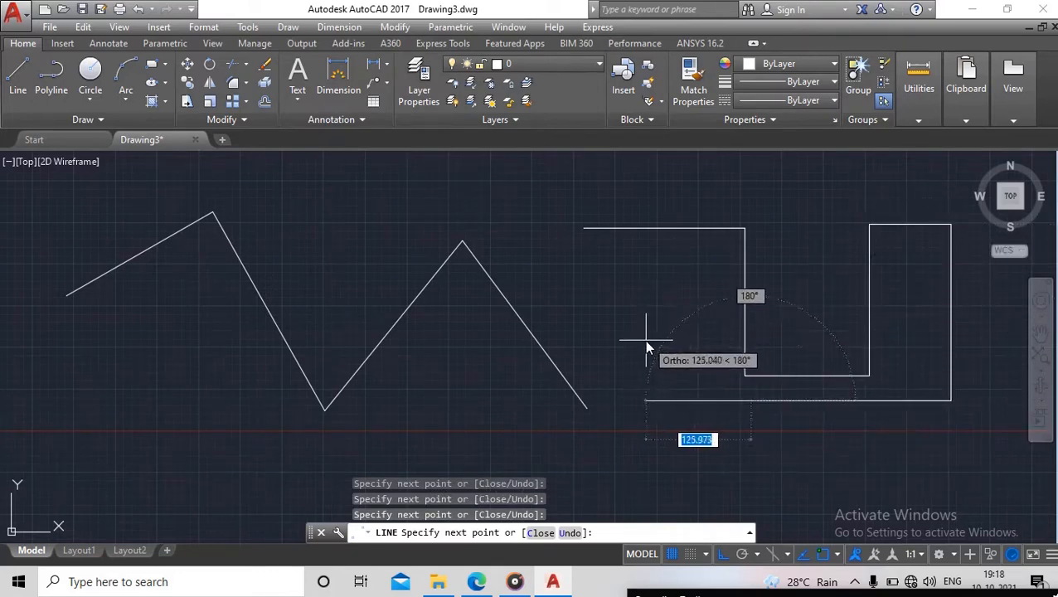
left_click(647, 345)
left_click(651, 277)
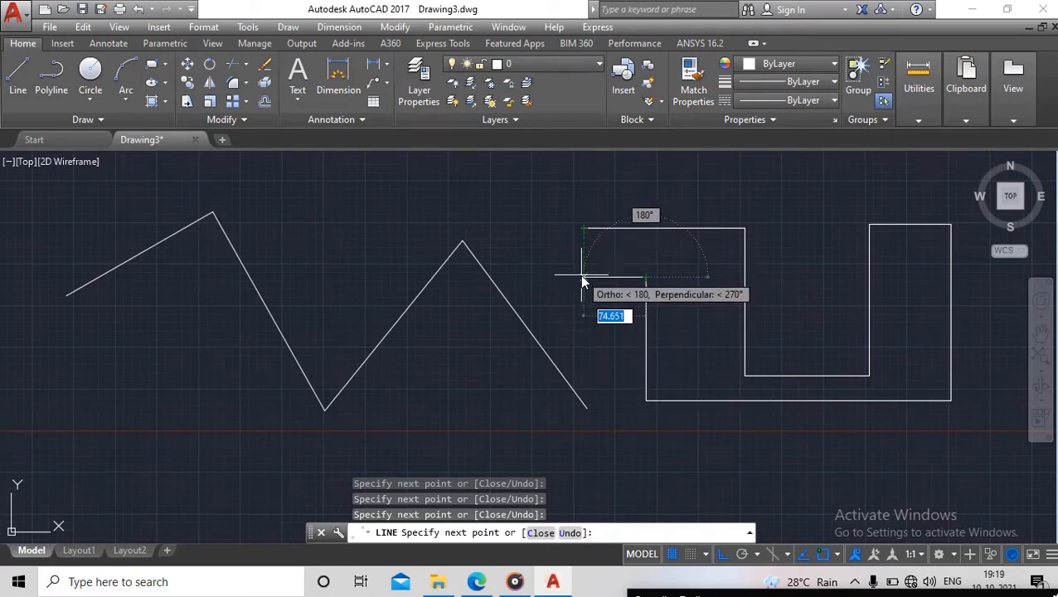
left_click(583, 279)
left_click(583, 228)
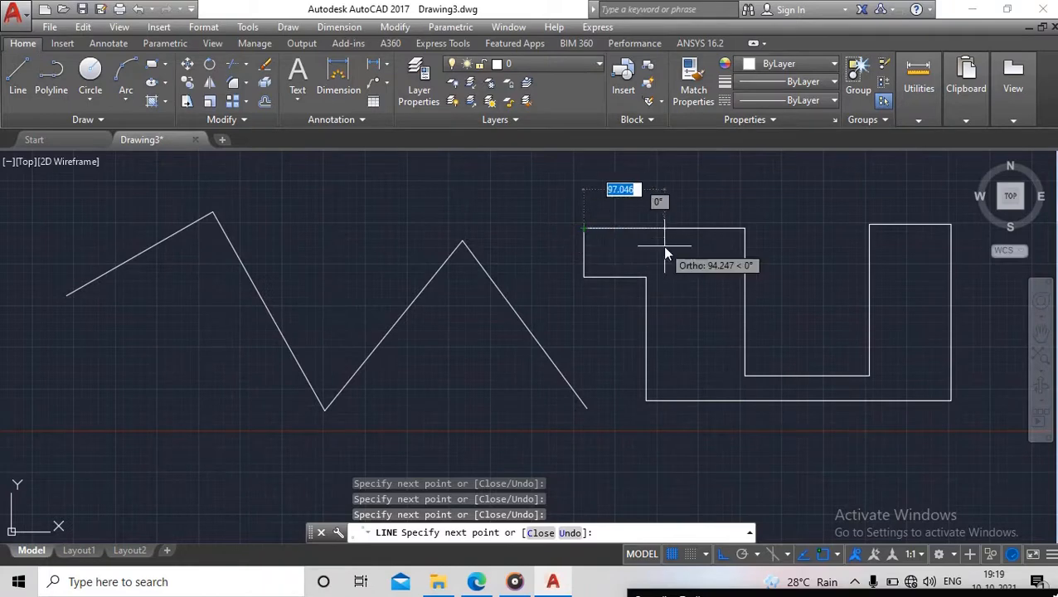
key("Escape")
Draw an open stepped chain of six horizontal and vertical lines in the empty area right of the closed outline
scroll(737, 361, "down", 2)
middle_click_drag(740, 364, 181, 362)
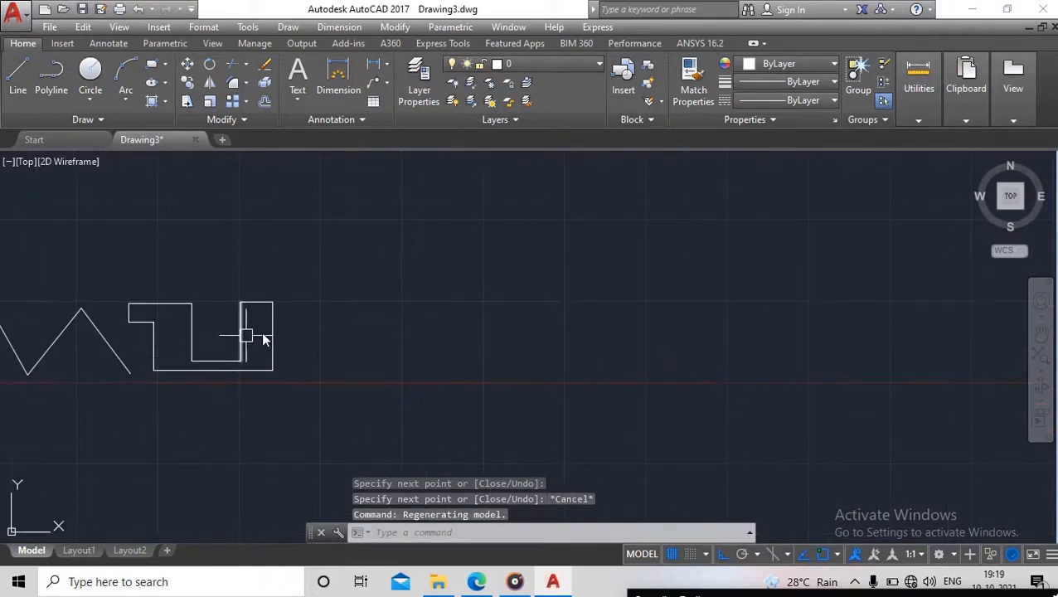
middle_click_drag(452, 428, 543, 385)
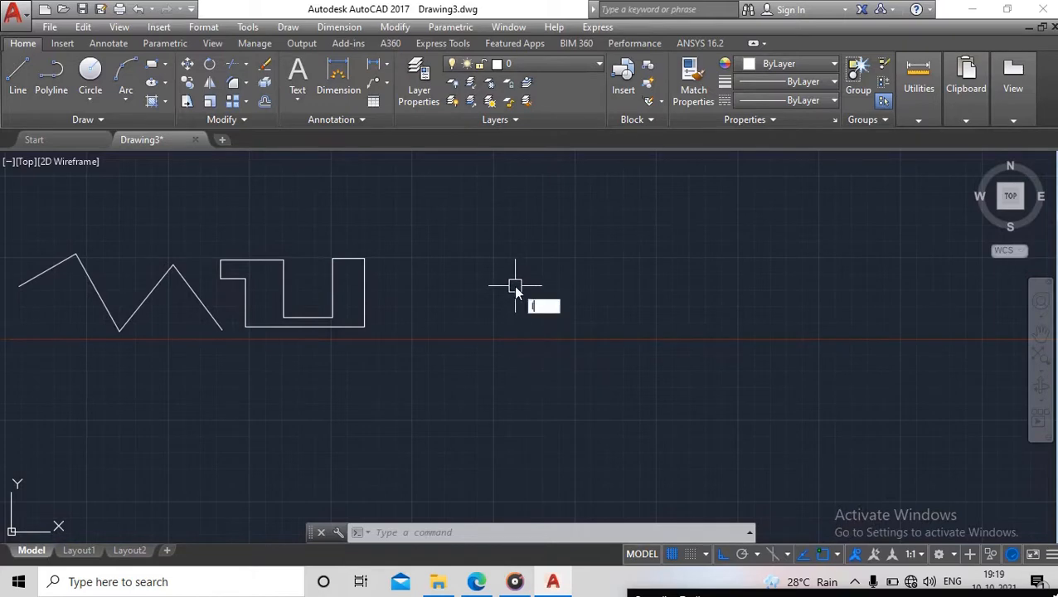
type("L")
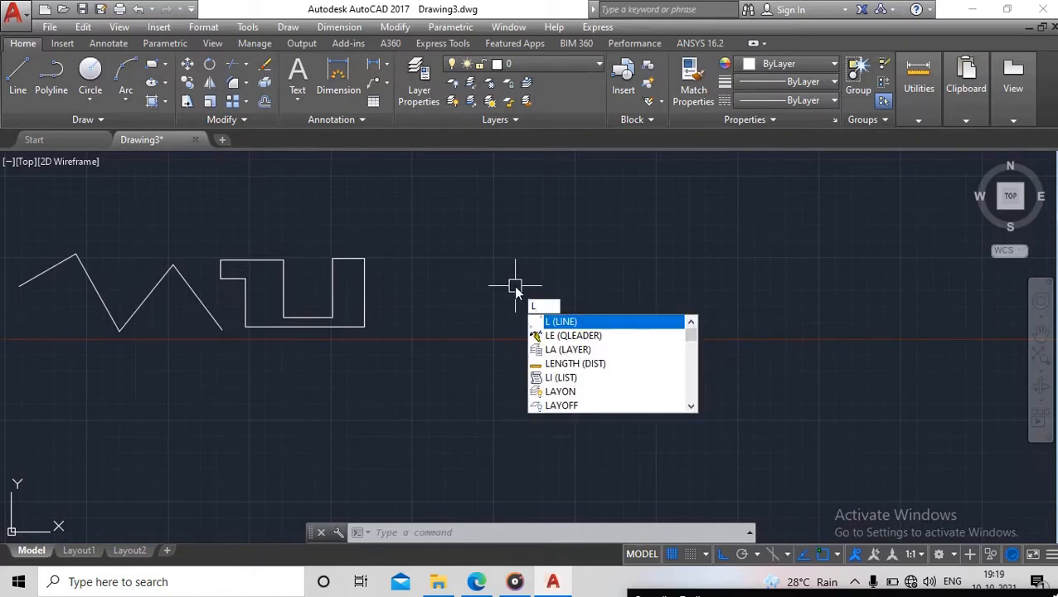
key("Return")
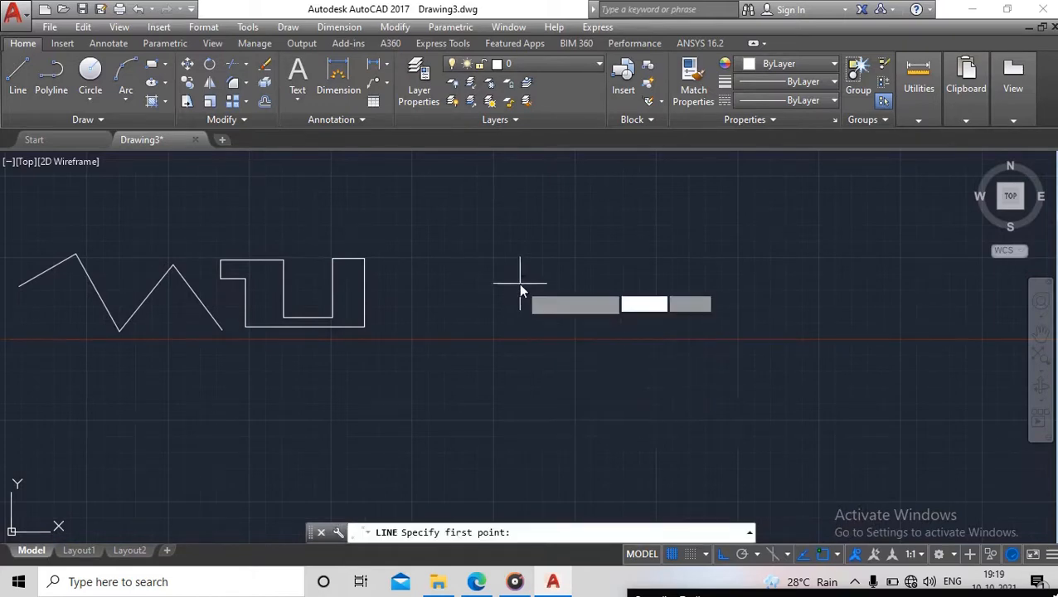
left_click(535, 262)
left_click(675, 261)
left_click(730, 351)
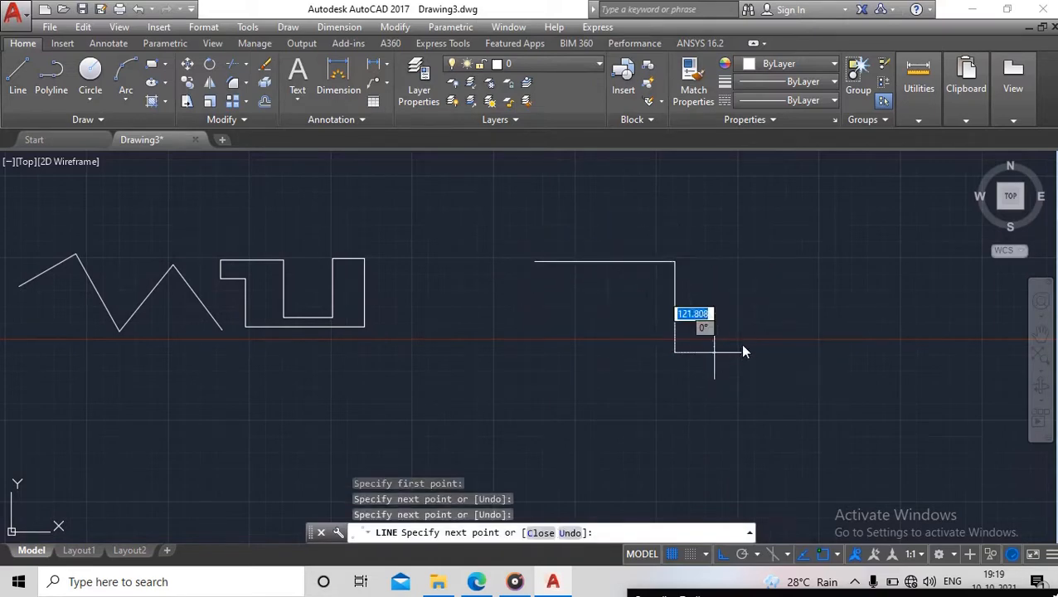
left_click(809, 350)
left_click(815, 261)
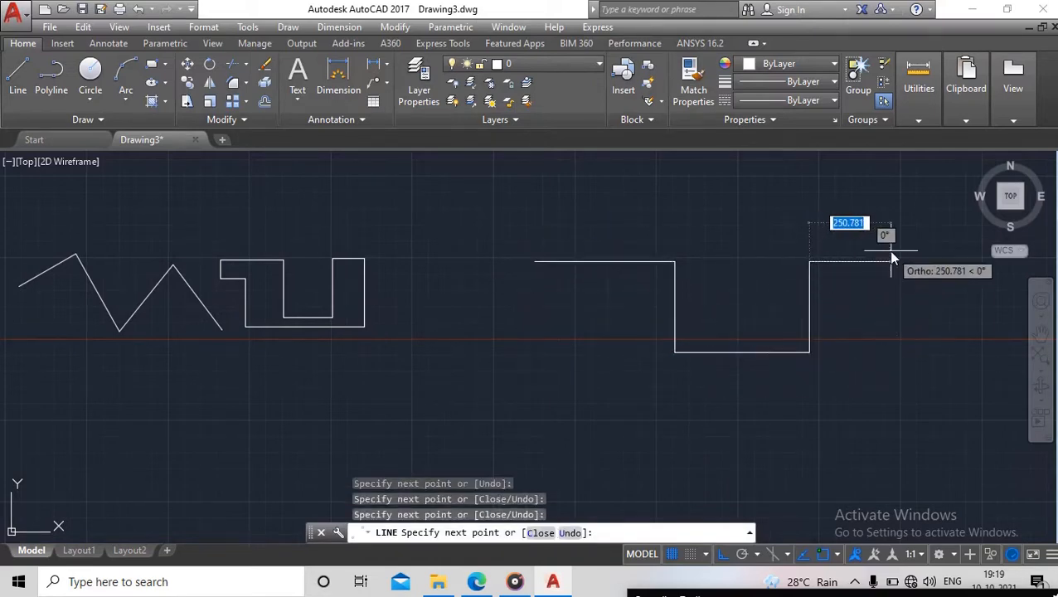
left_click(892, 261)
left_click(915, 413)
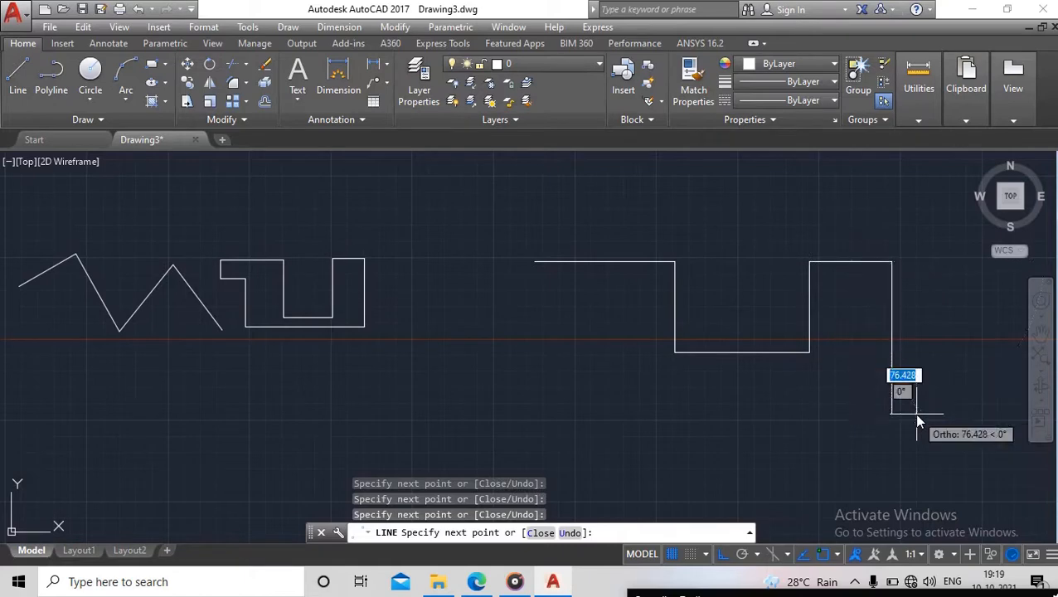
key("Escape")
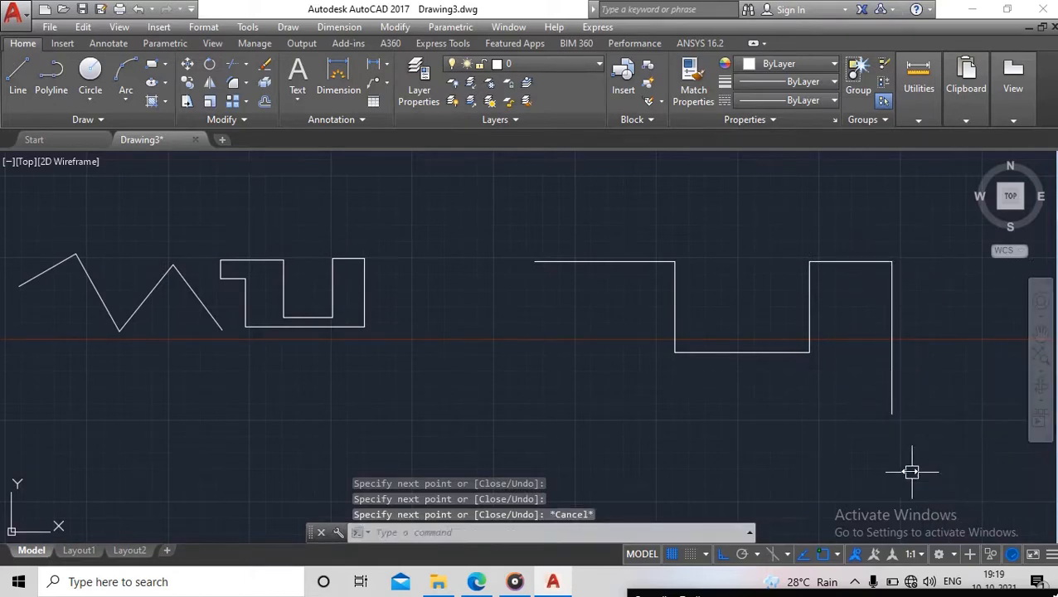
scroll(832, 425, "down", 4)
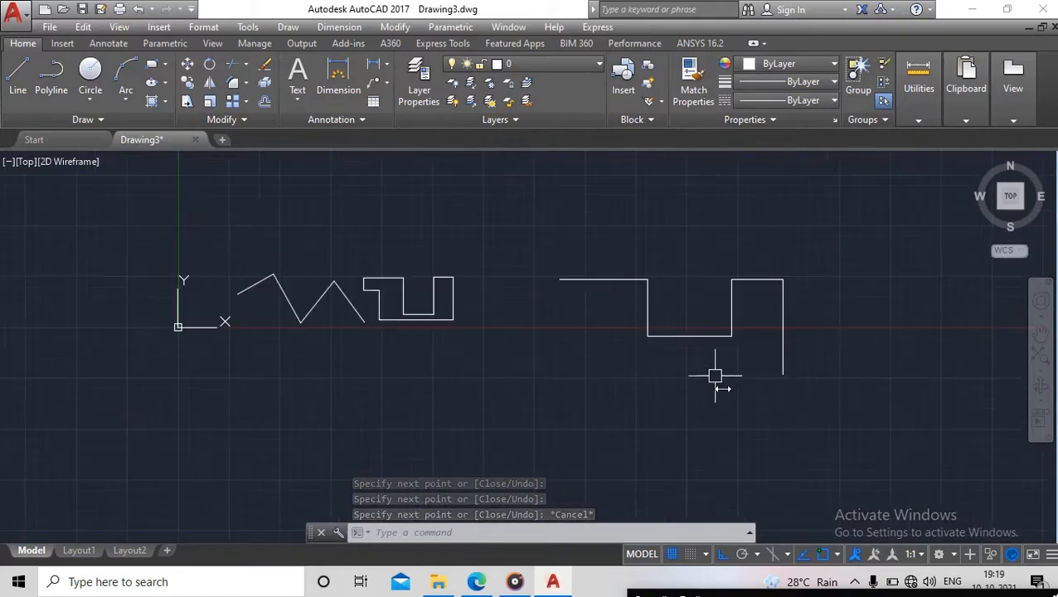
middle_click_drag(708, 371, 802, 383)
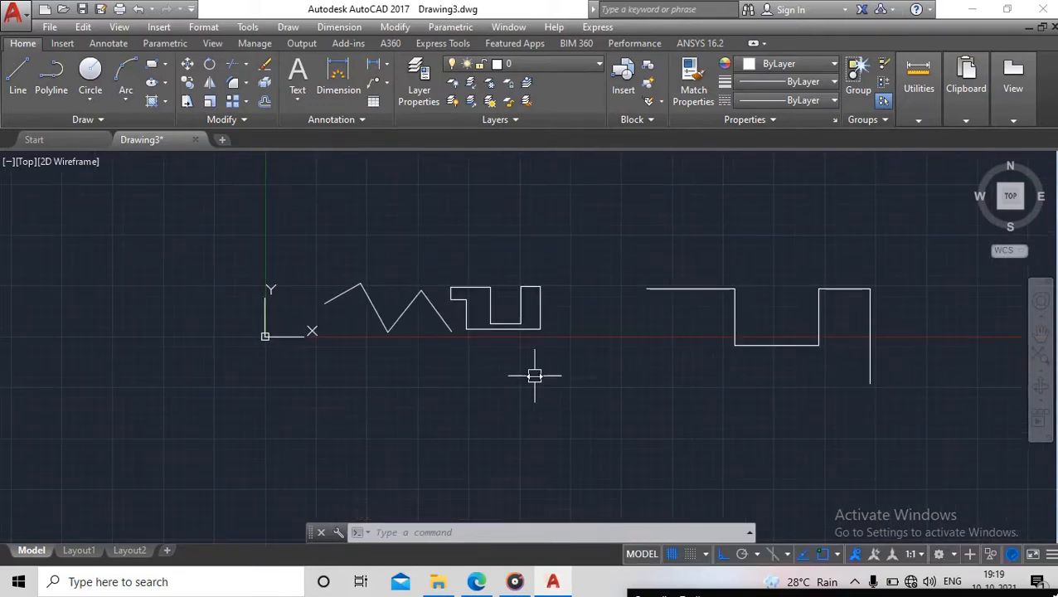
Draw an open chain of four lines right of the existing shapes, running right, down, right and up, with the Line command
mouse_move(534, 376)
middle_mouse_down()
mouse_move(591, 392)
mouse_move(533, 357)
middle_mouse_up()
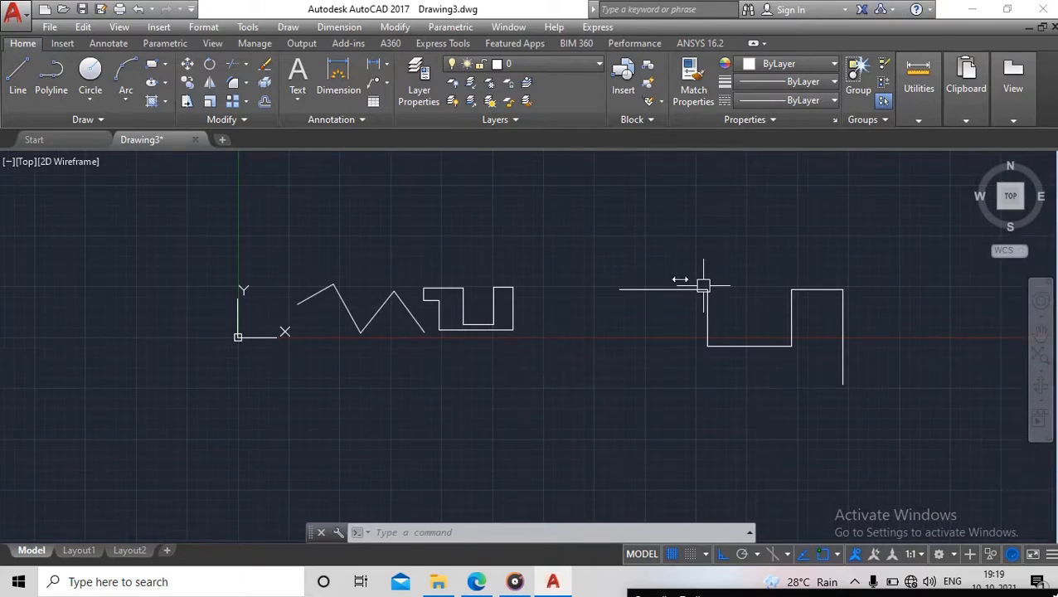
mouse_move(494, 274)
middle_mouse_down()
mouse_move(467, 273)
mouse_move(422, 303)
middle_mouse_up()
middle_click_drag(335, 259, 388, 213)
scroll(249, 191, "down", 1)
mouse_move(249, 193)
middle_mouse_down()
mouse_move(276, 294)
mouse_move(349, 199)
middle_mouse_up()
mouse_move(497, 259)
middle_mouse_down()
mouse_move(401, 252)
mouse_move(355, 275)
middle_mouse_up()
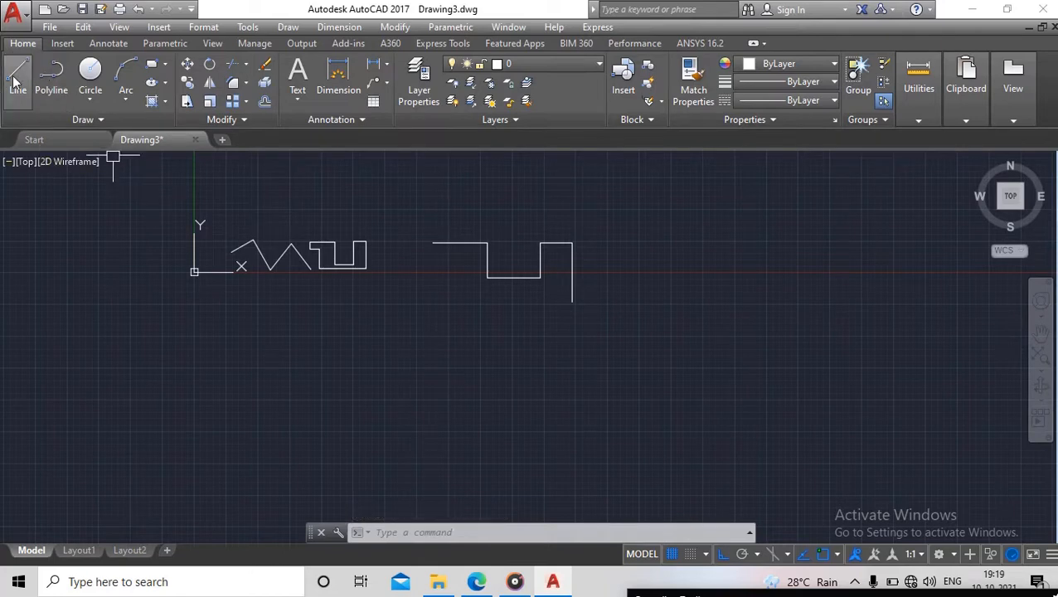
key("l")
key("Return")
left_click(676, 264)
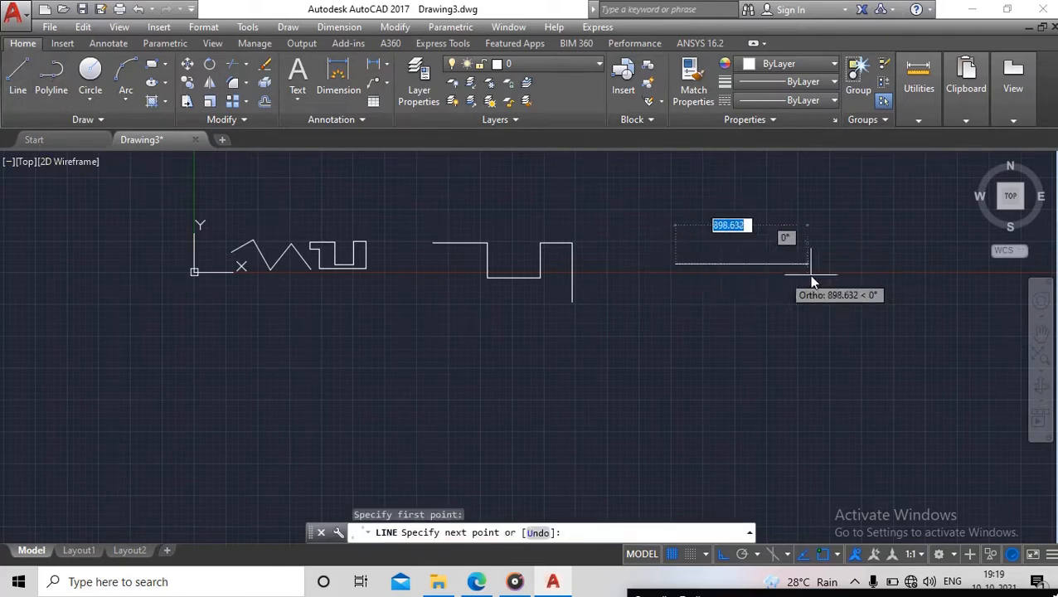
left_click(811, 265)
left_click(813, 427)
left_click(907, 407)
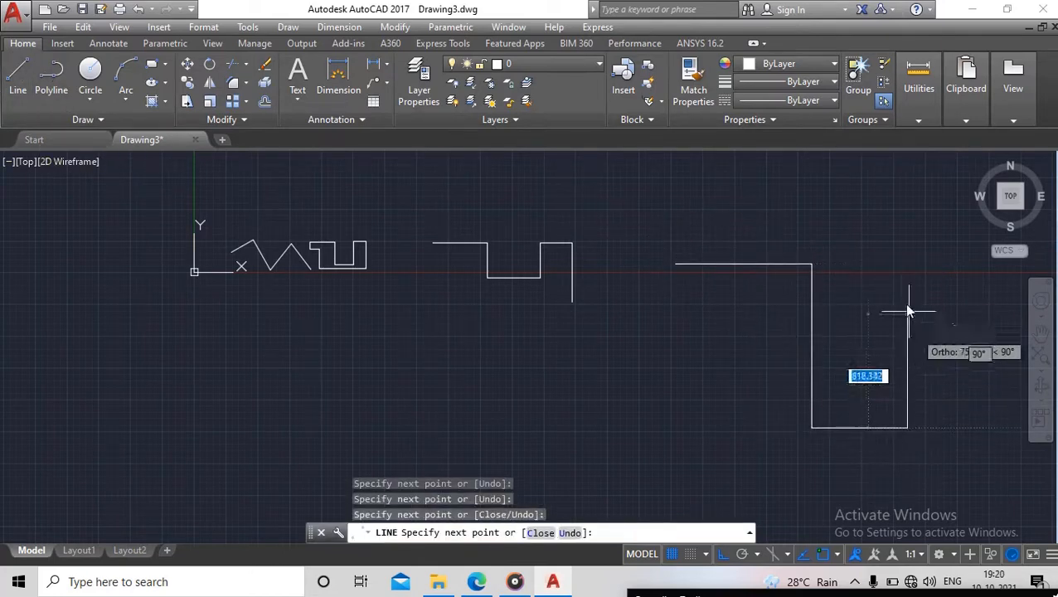
left_click(907, 281)
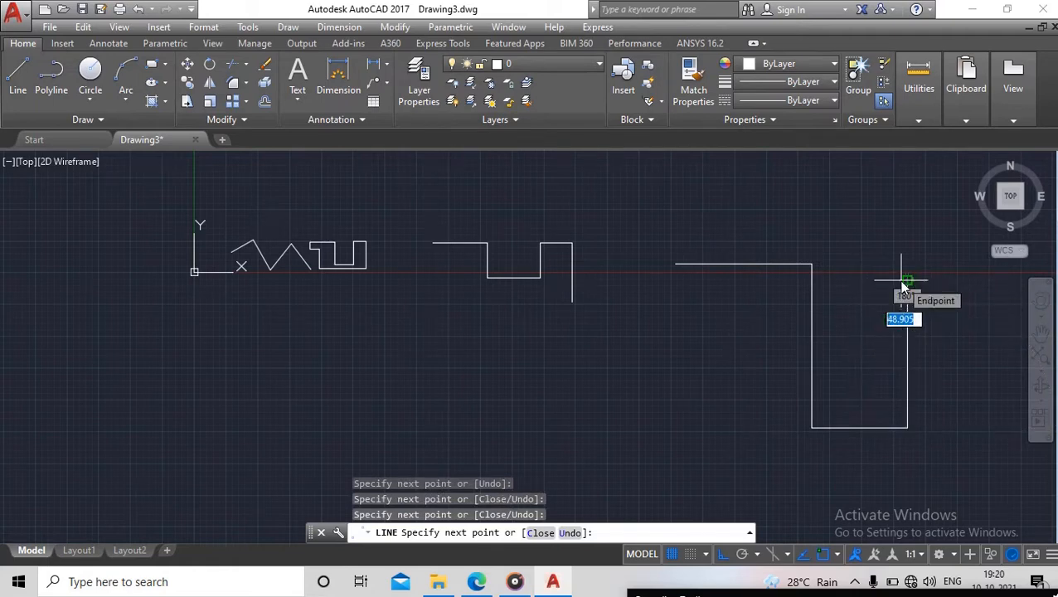
key("Escape")
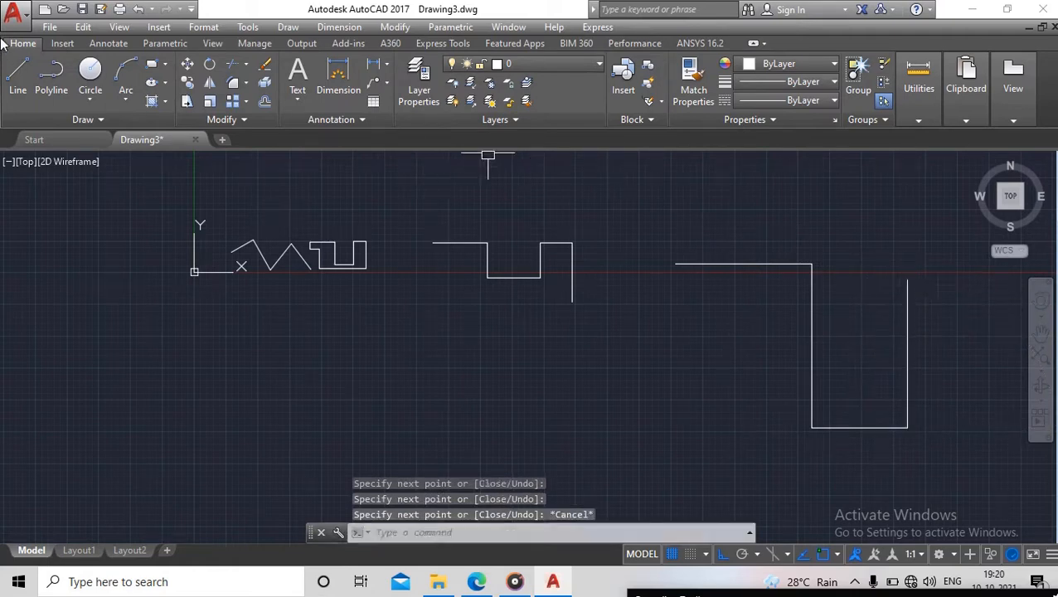
Draw an open four-segment polyline below the existing shapes, running right, down, right and up
left_click(50, 79)
left_click(367, 382)
left_click(556, 383)
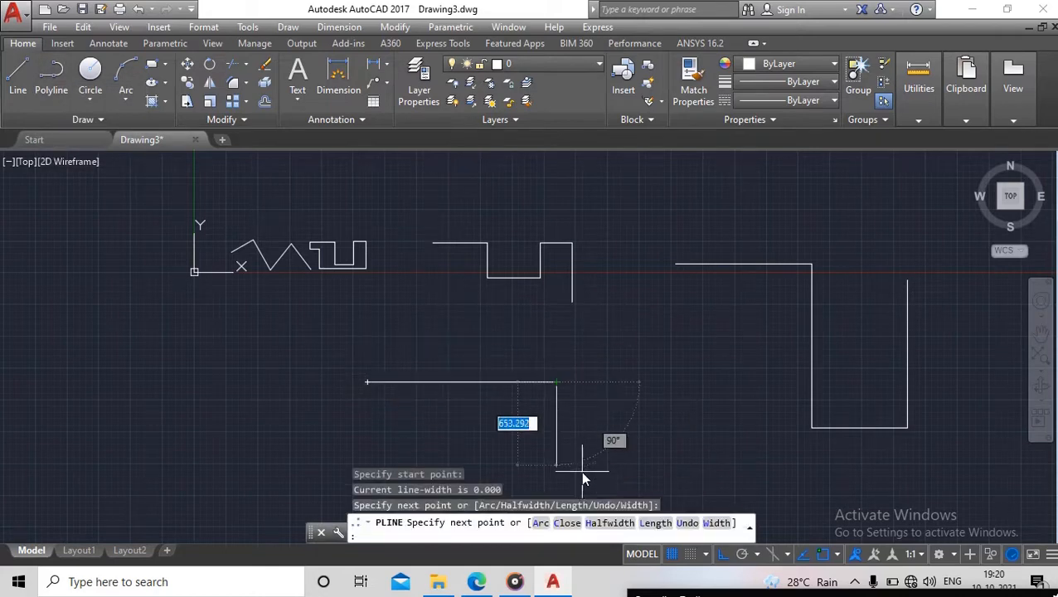
left_click(575, 469)
left_click(730, 466)
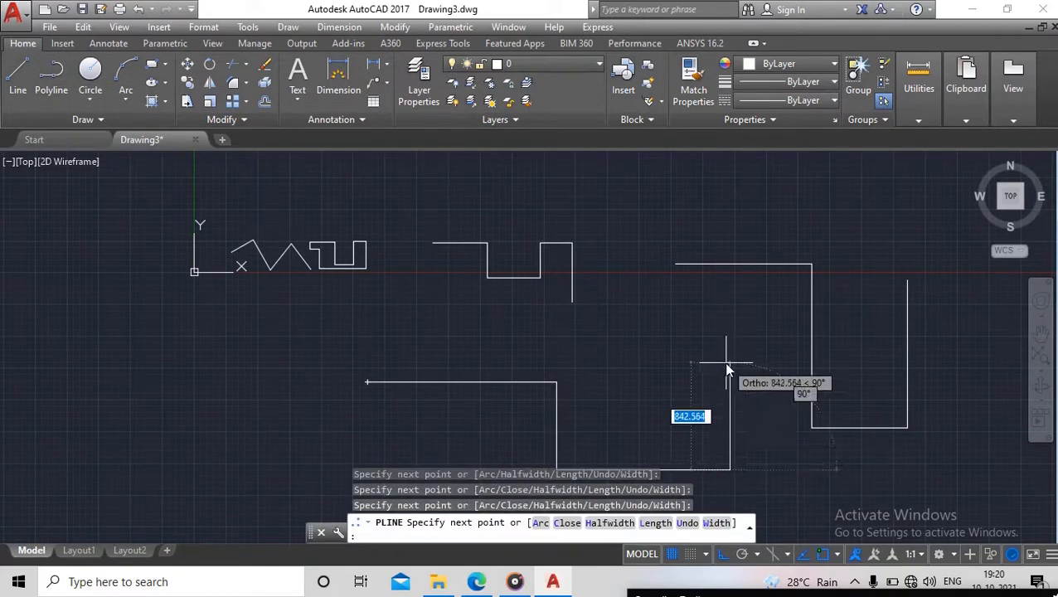
key("Escape")
Select all the lines and polylines in the drawing with one selection window and erase them
middle_click_drag(715, 296, 590, 224)
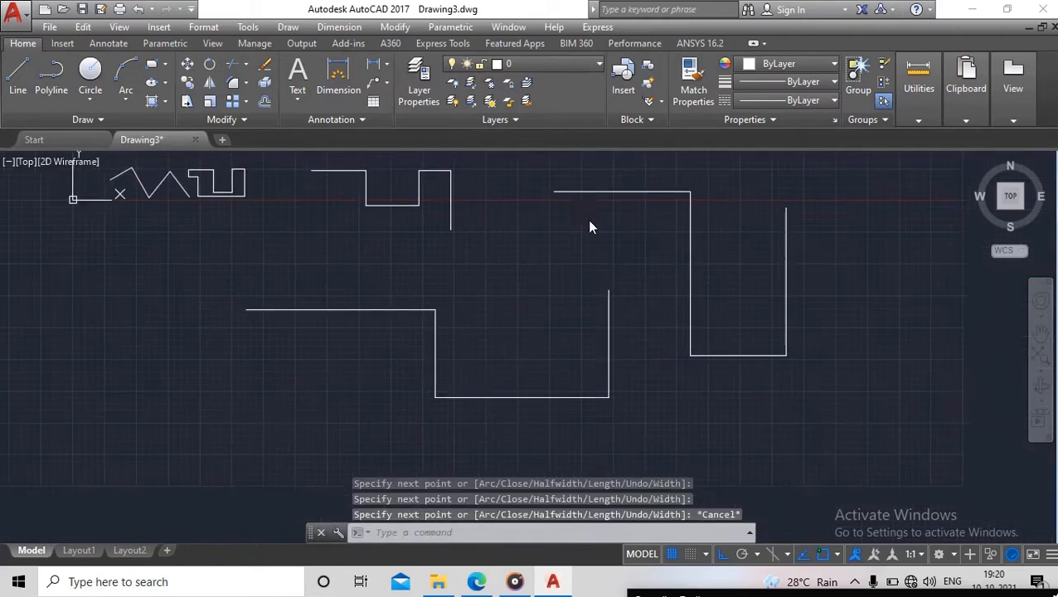
scroll(609, 248, "down", 2)
left_click(749, 208)
left_click(336, 381)
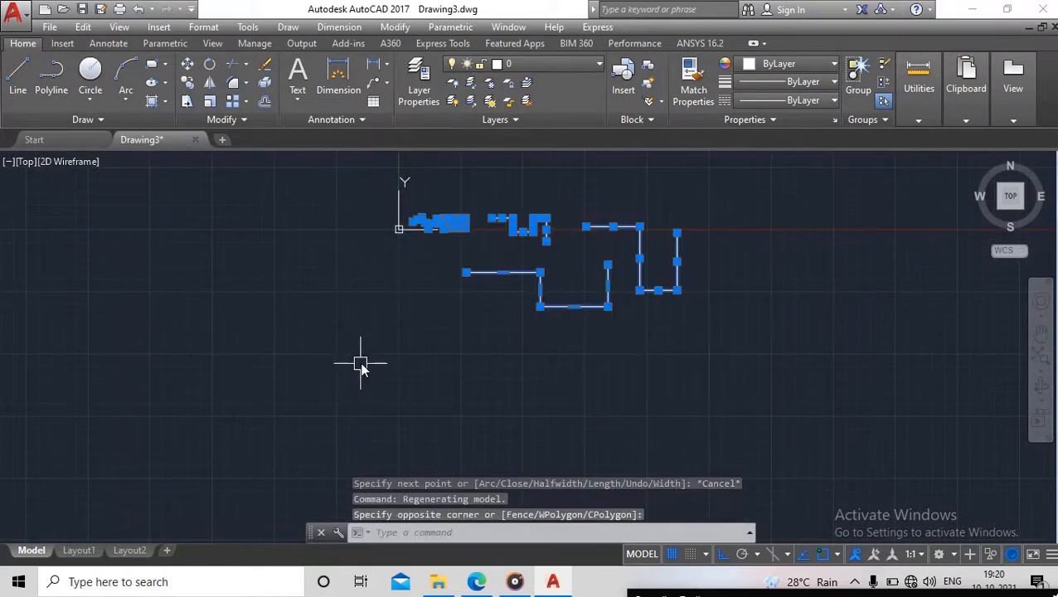
key("Delete")
middle_click_drag(290, 279, 293, 370)
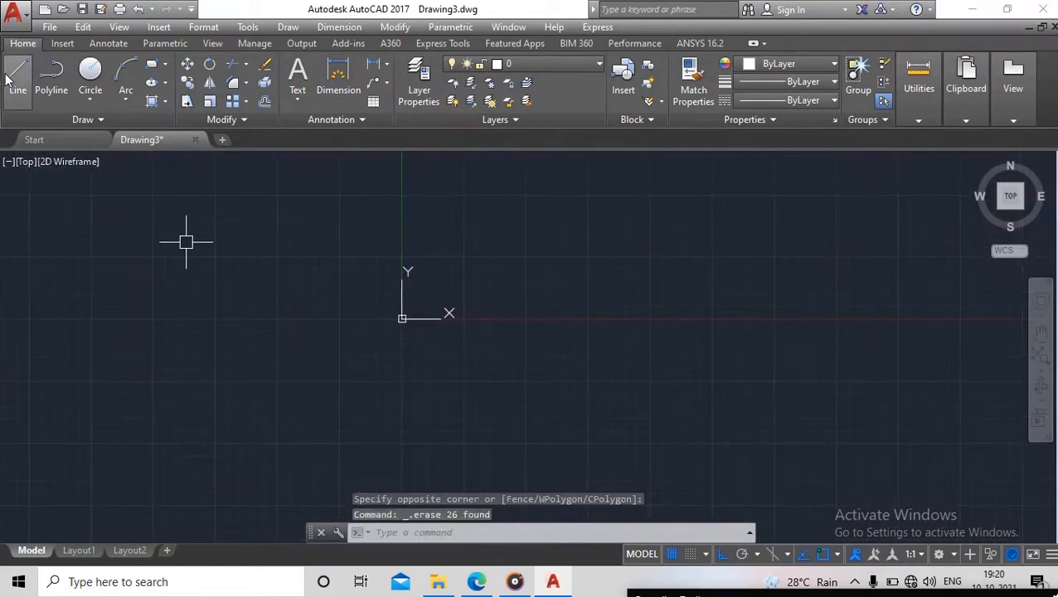
Draw five connected Line segments right of the origin, forming an open step shape that dips below the X axis between two raised ends
left_click(13, 78)
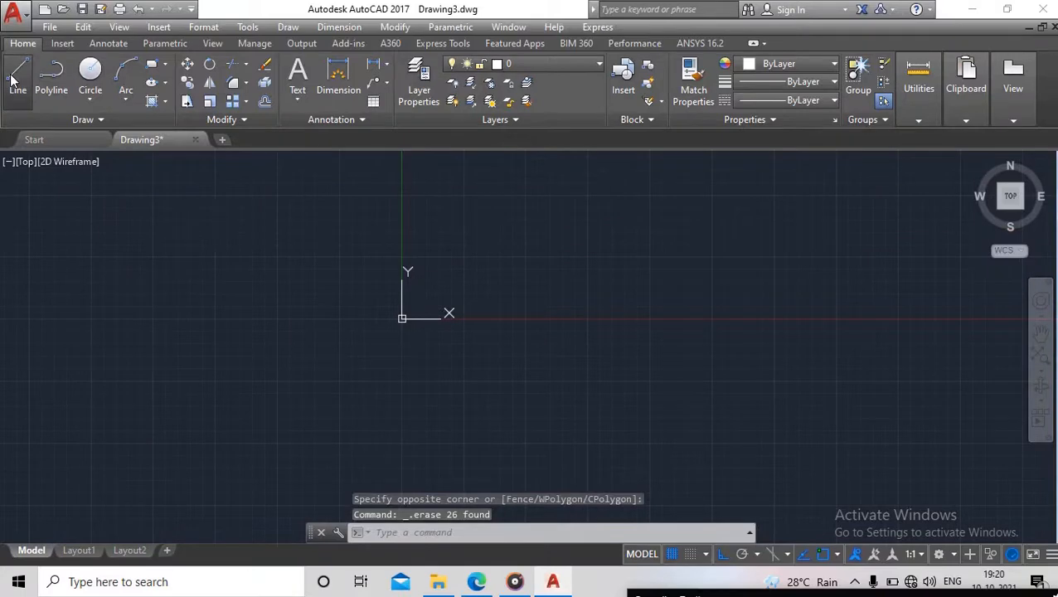
left_click(528, 267)
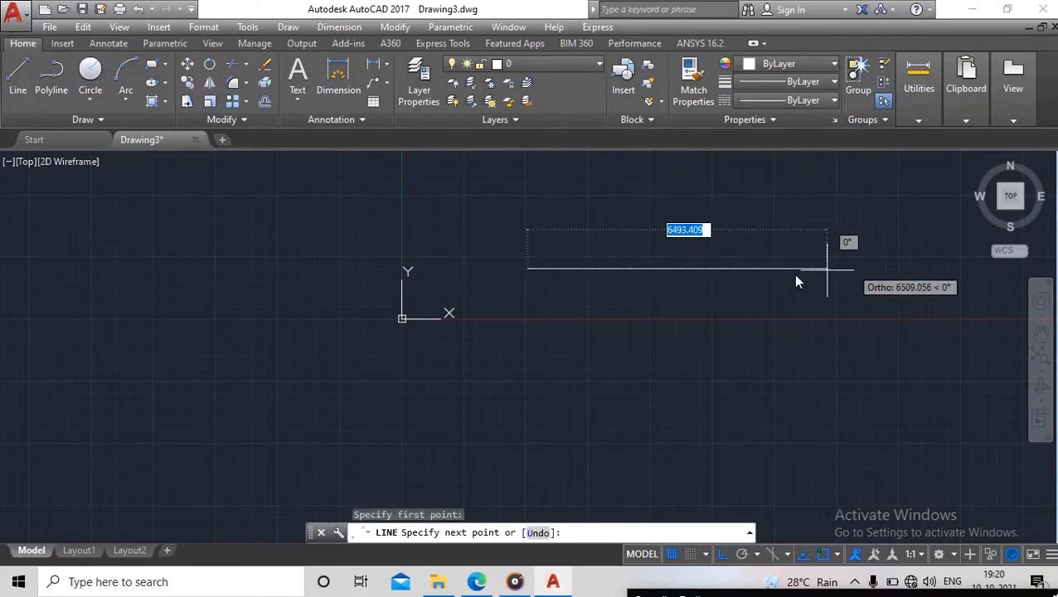
left_click(619, 260)
left_click(631, 354)
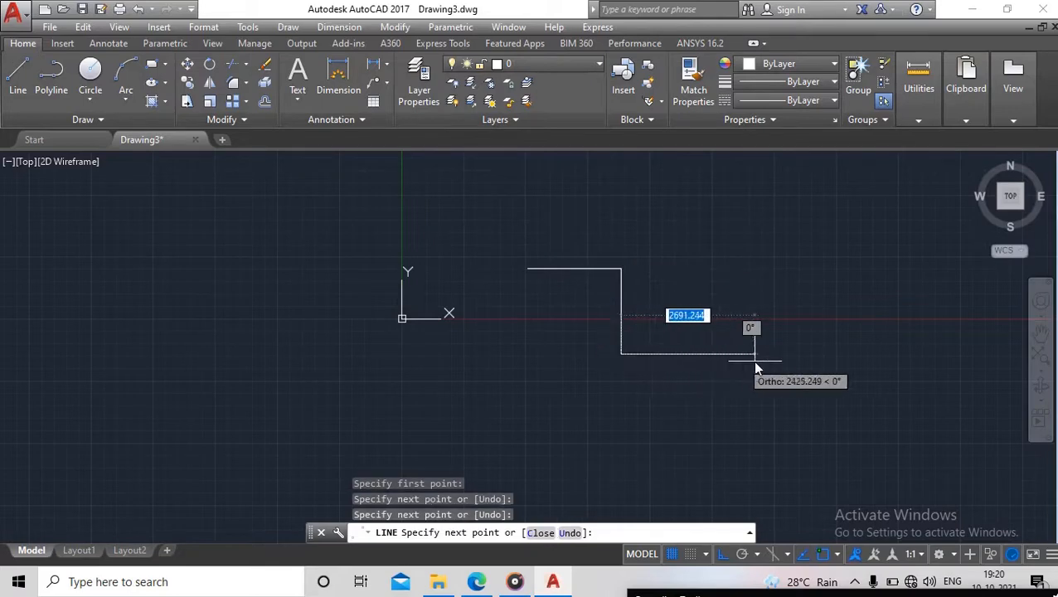
left_click(752, 359)
left_click(740, 269)
left_click(891, 269)
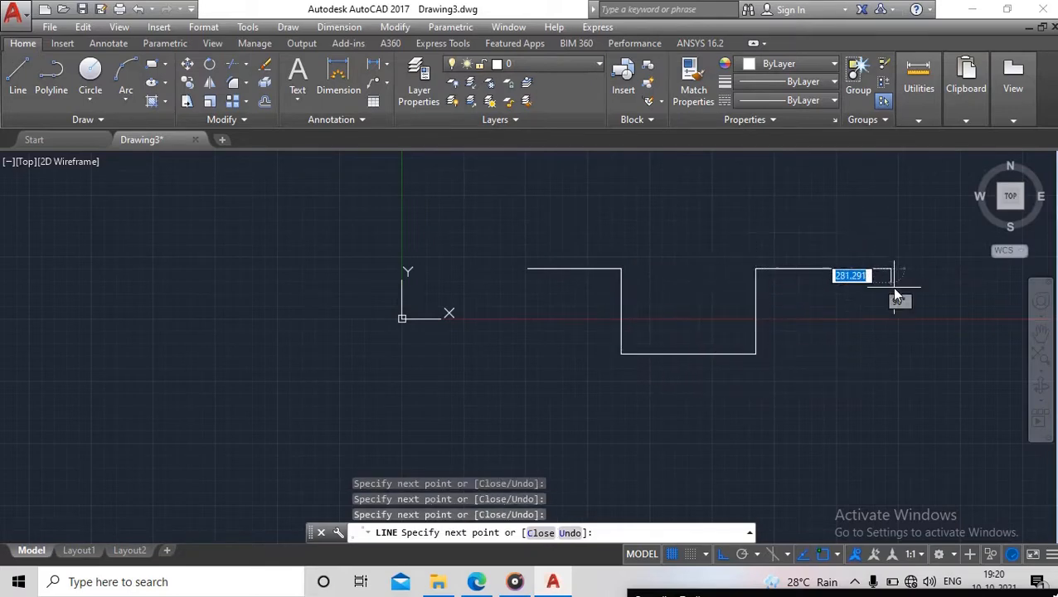
key("Escape")
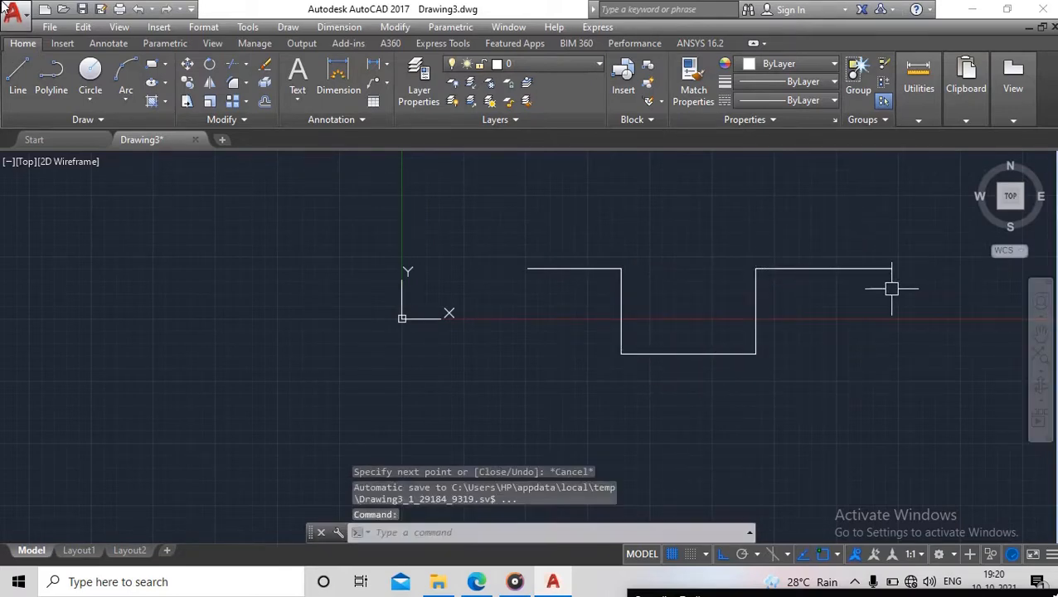
Draw a similar open five-segment step shape below the line chain with the Polyline command
left_click(52, 73)
middle_click_drag(625, 324, 524, 263)
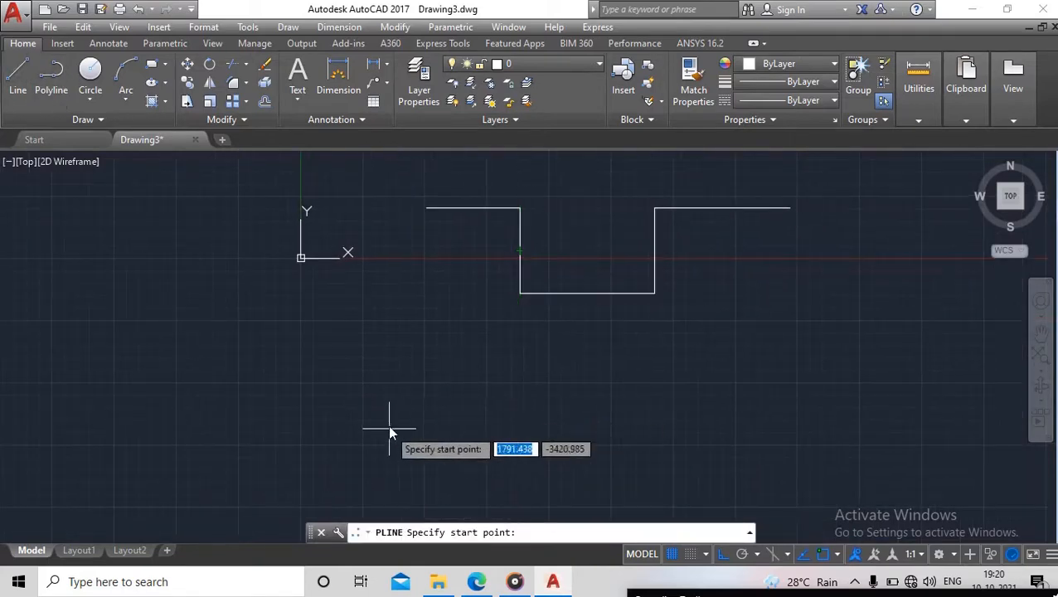
left_click(425, 389)
left_click(524, 403)
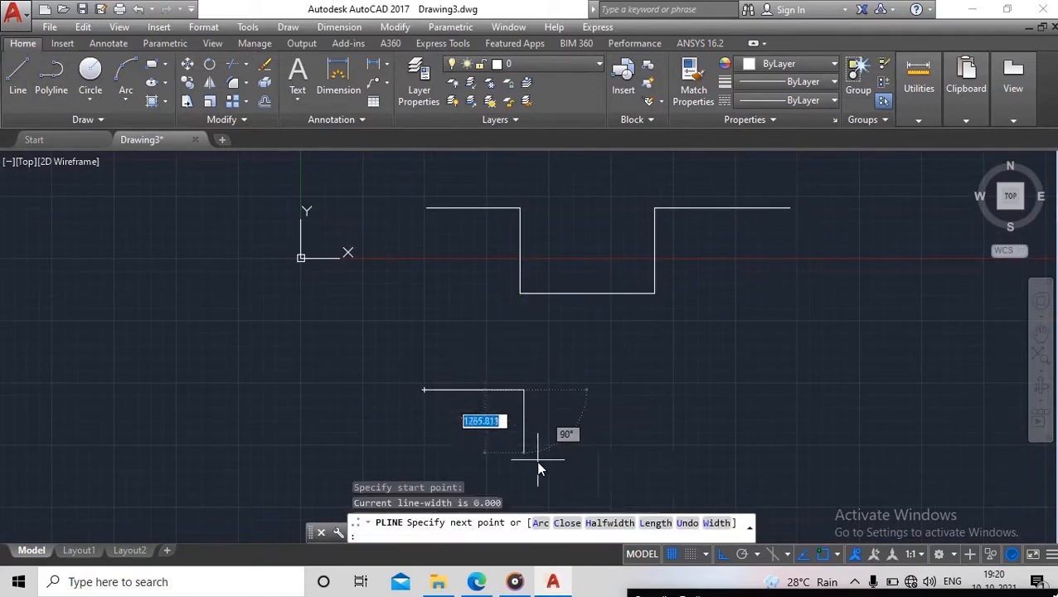
left_click(526, 464)
left_click(644, 464)
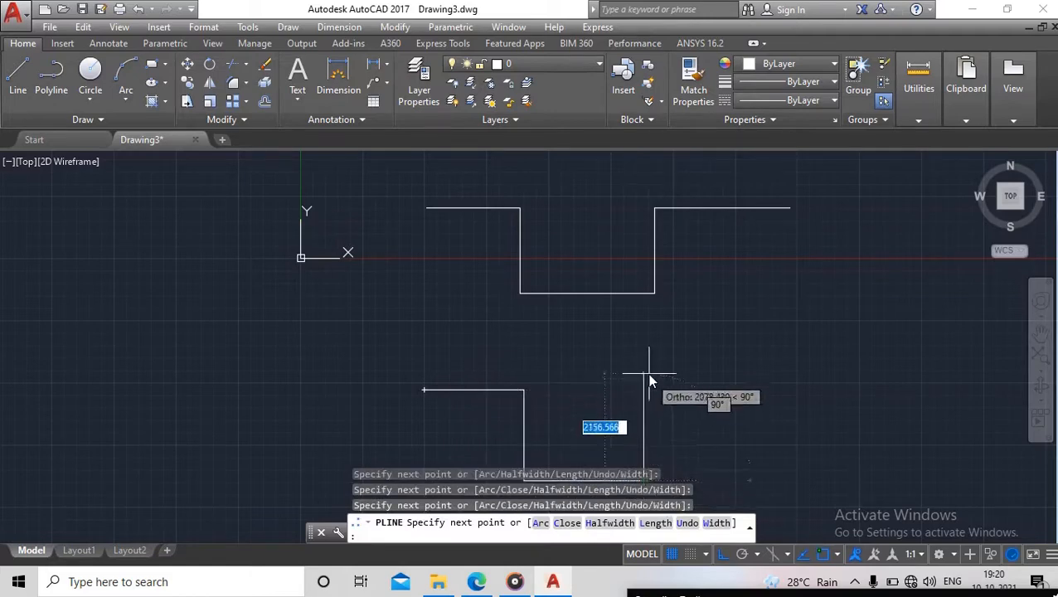
left_click(643, 374)
left_click(777, 362)
key("Escape")
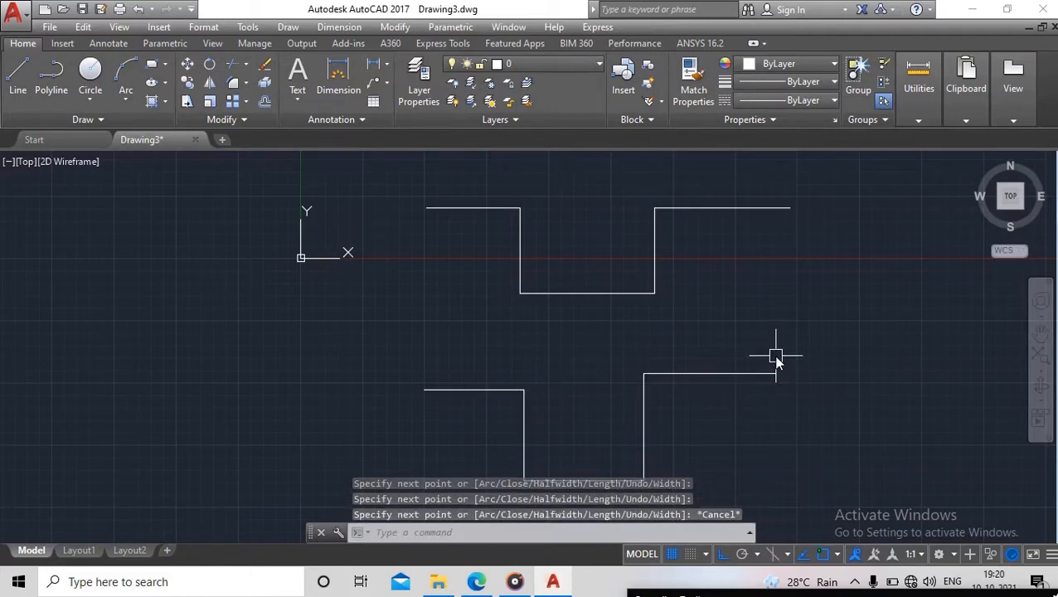
Select the upper chain's last horizontal line and the lower polyline to compare how each is selected, and clear the selection
mouse_move(775, 358)
middle_mouse_down()
mouse_move(718, 323)
mouse_move(720, 336)
middle_mouse_up()
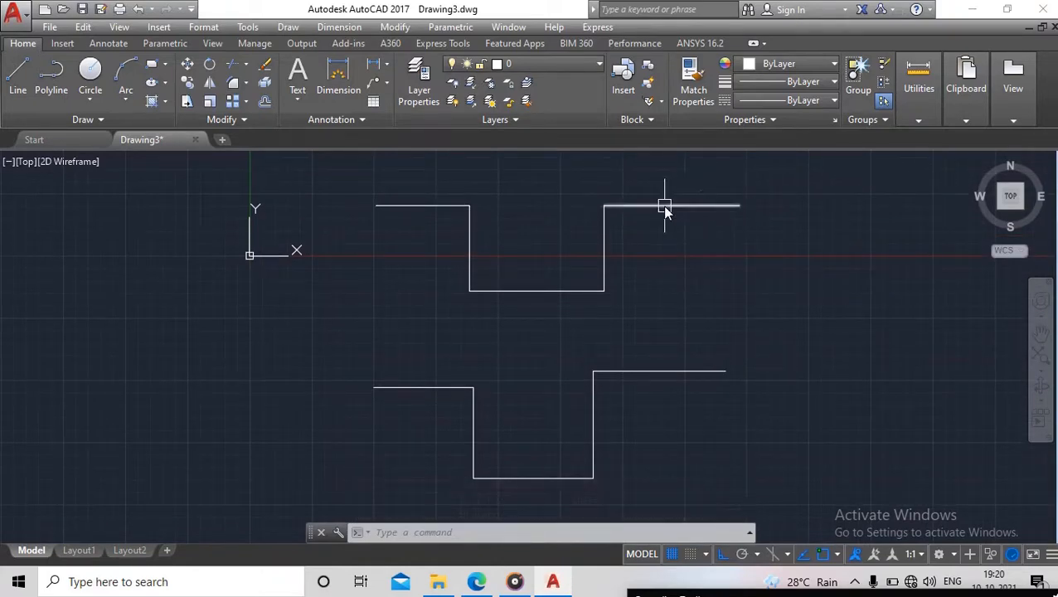
mouse_move(664, 208)
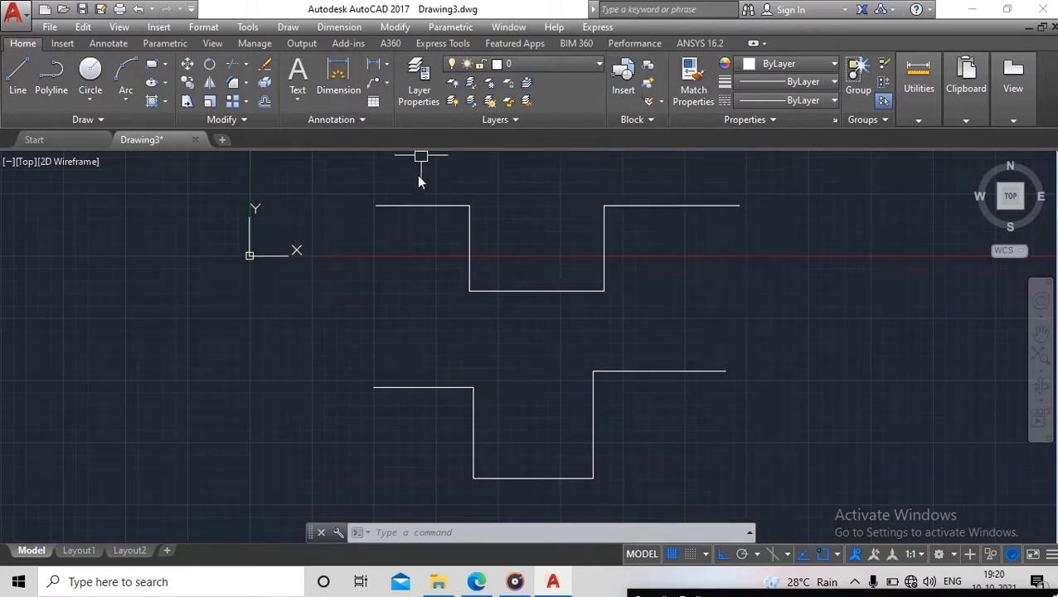
left_click(685, 205)
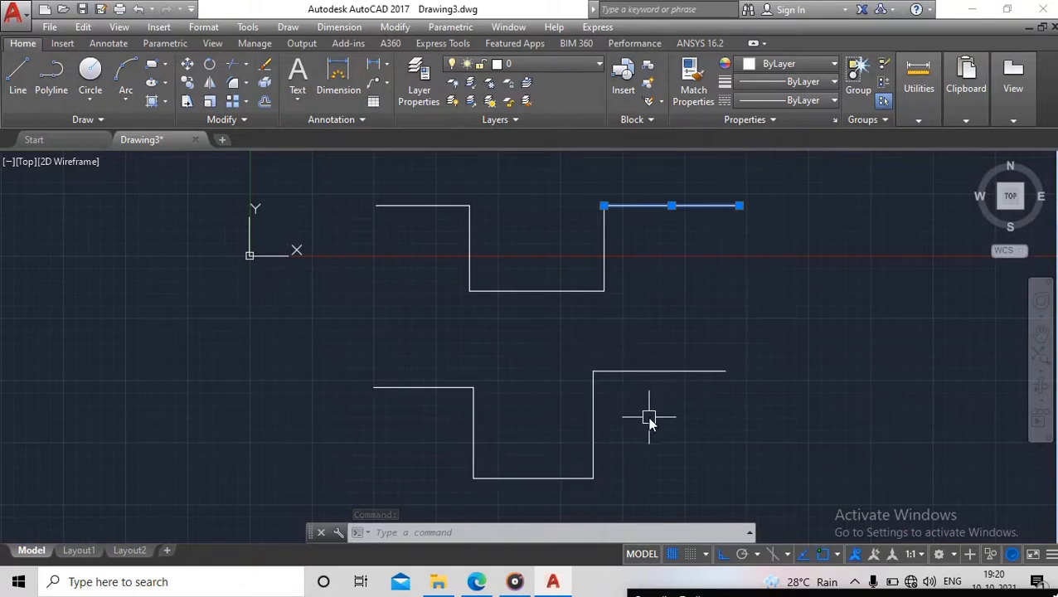
left_click(650, 373)
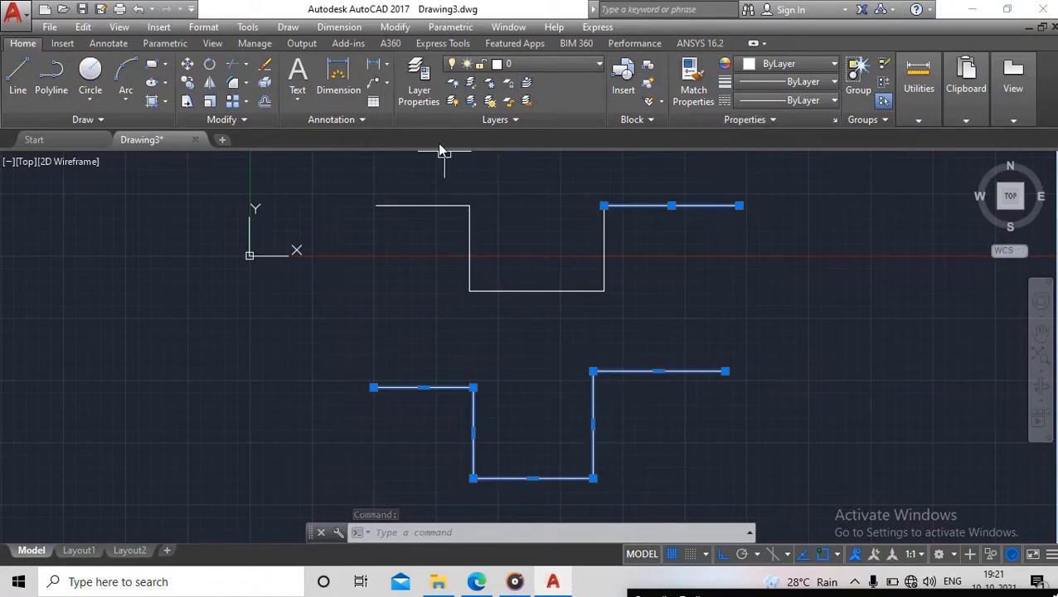
scroll(729, 269, "down", 2)
middle_click_drag(704, 277, 600, 290)
scroll(475, 344, "up", 2)
mouse_move(531, 330)
middle_mouse_down()
mouse_move(456, 399)
mouse_move(451, 349)
middle_mouse_up()
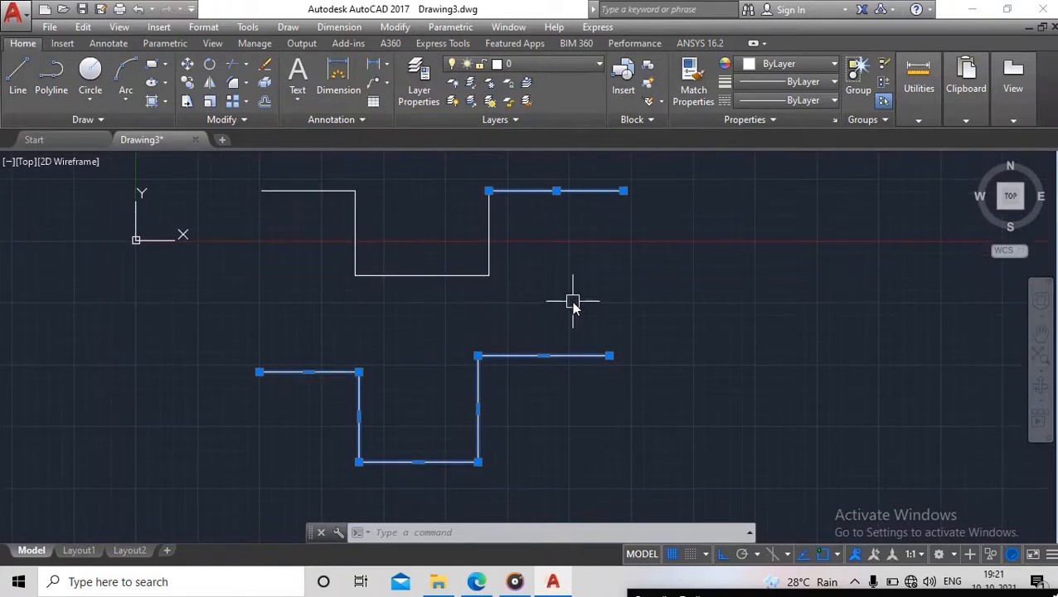
key("Escape")
middle_click_drag(479, 277, 463, 283)
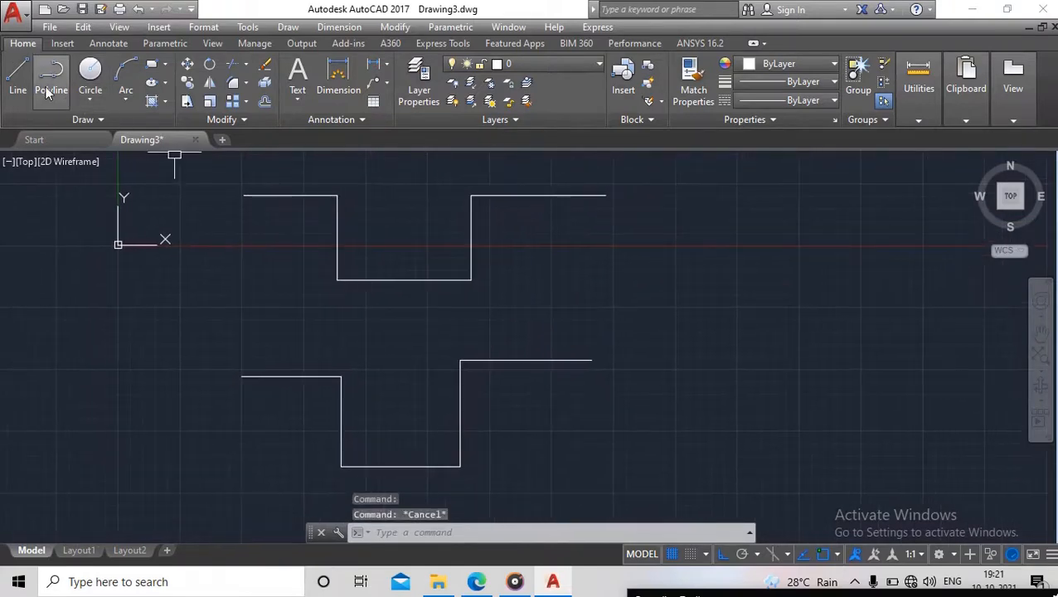
Start a polyline right of the two step shapes with a horizontal segment and a vertical segment running down from its end
left_click(47, 93)
left_click(679, 303)
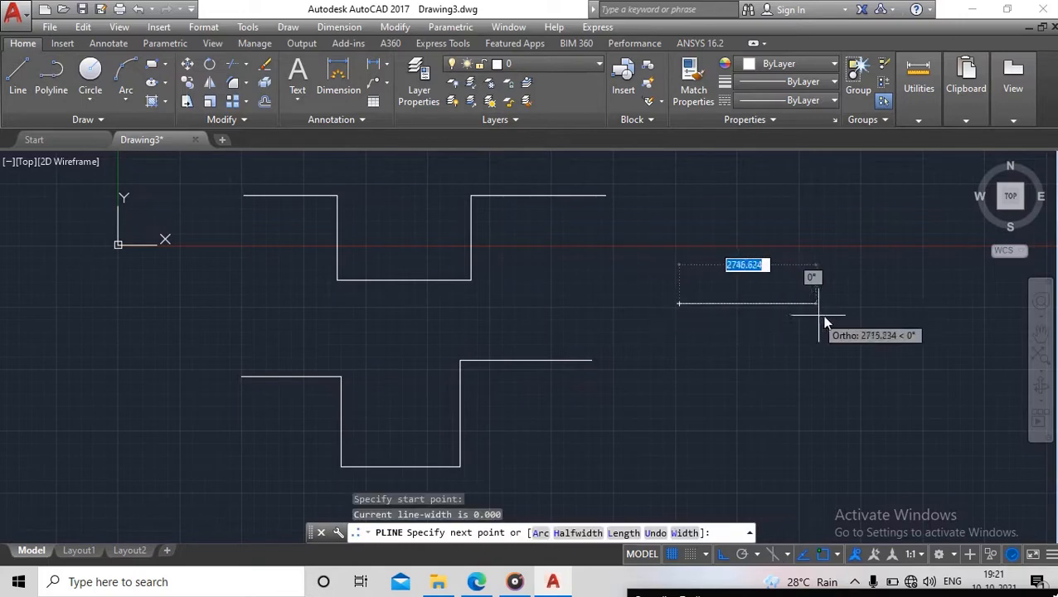
left_click(788, 305)
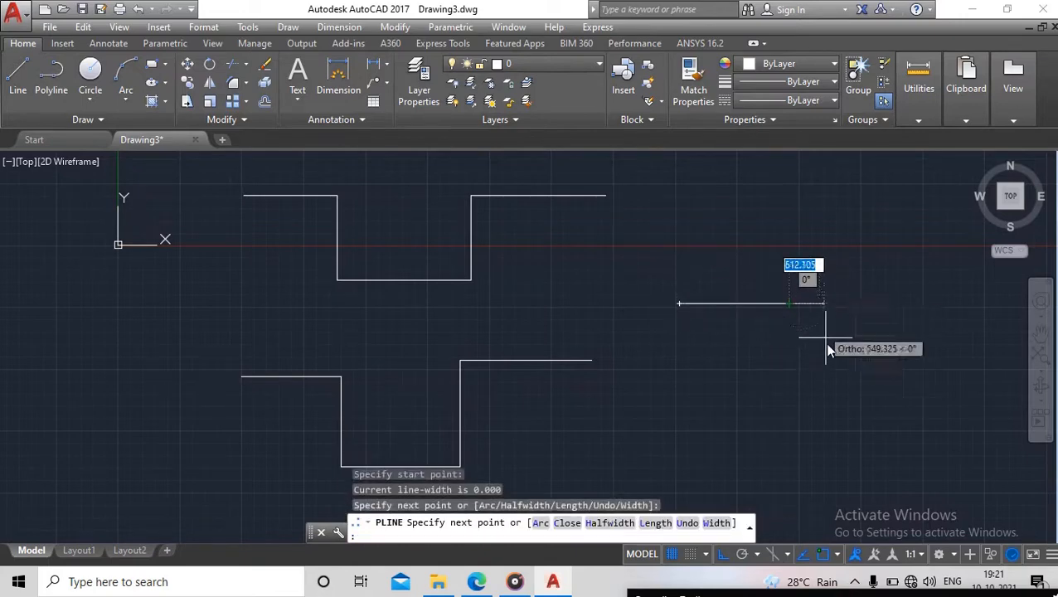
left_click(798, 397)
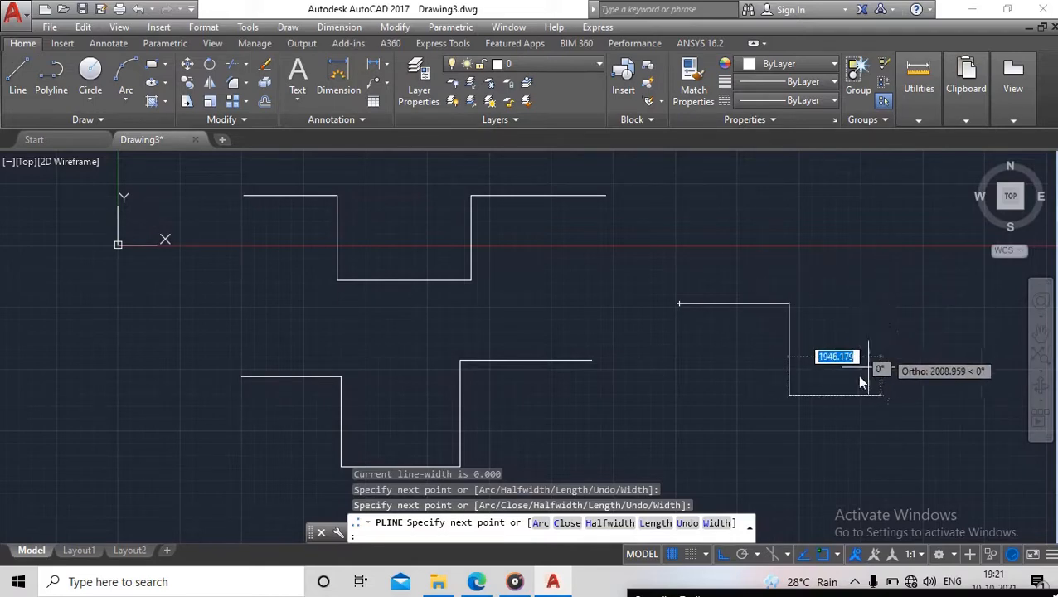
Continue the polyline with the Arc option, adding a downward-bulging semicircle and a larger upward-bulging one, and end the command
left_click(540, 523)
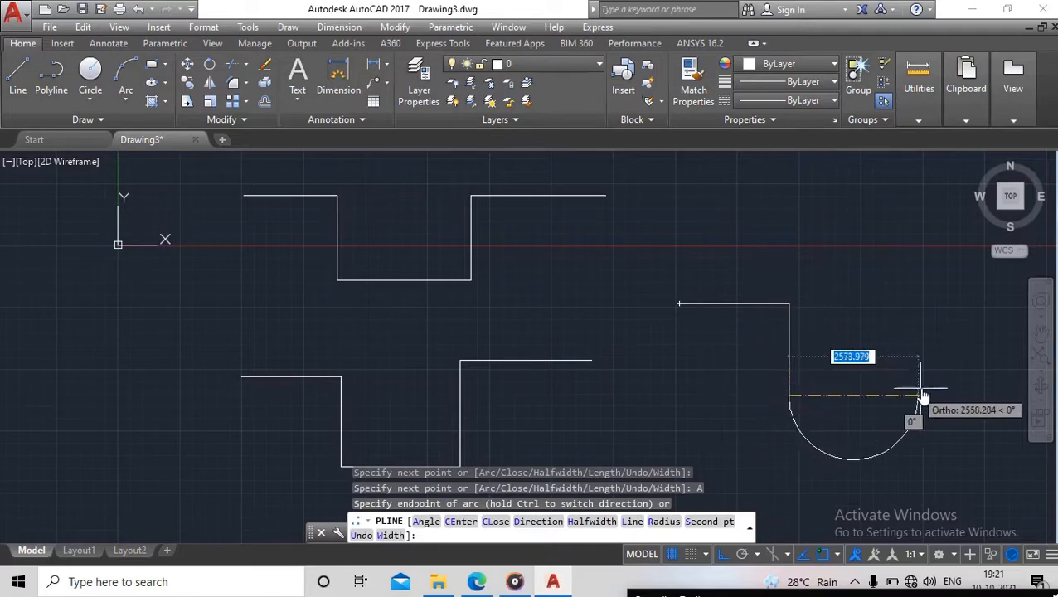
left_click(922, 394)
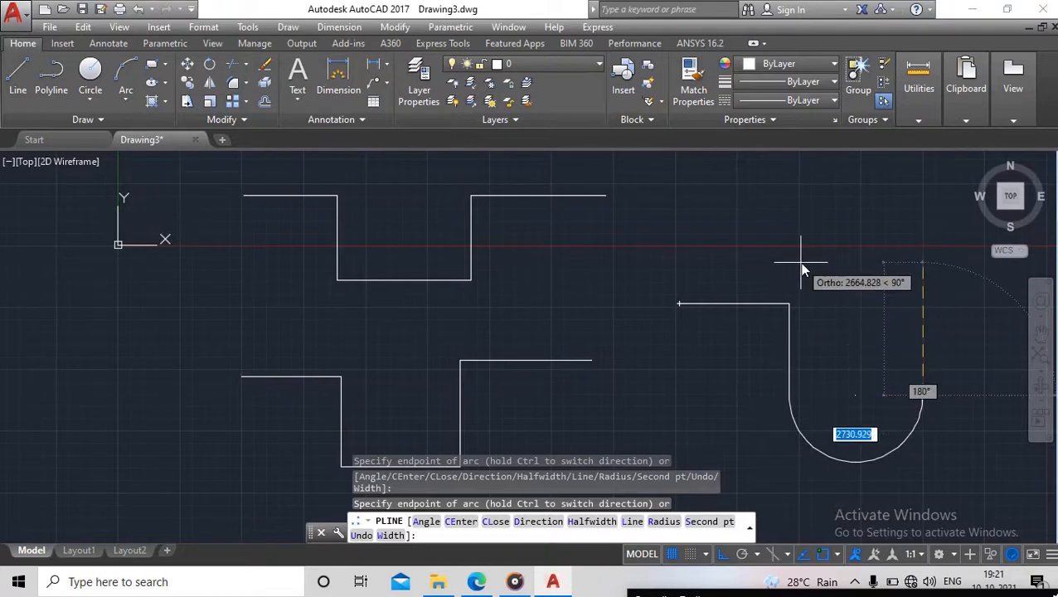
middle_click_drag(770, 206, 436, 212)
left_click(806, 306)
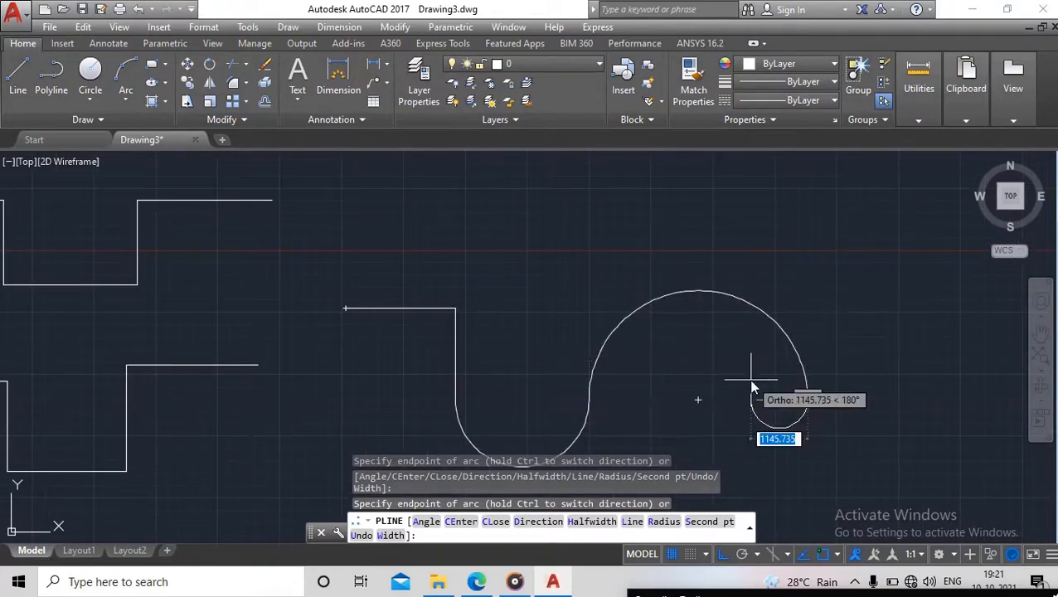
key("Escape")
scroll(655, 342, "down", 4)
middle_click_drag(630, 340, 550, 295)
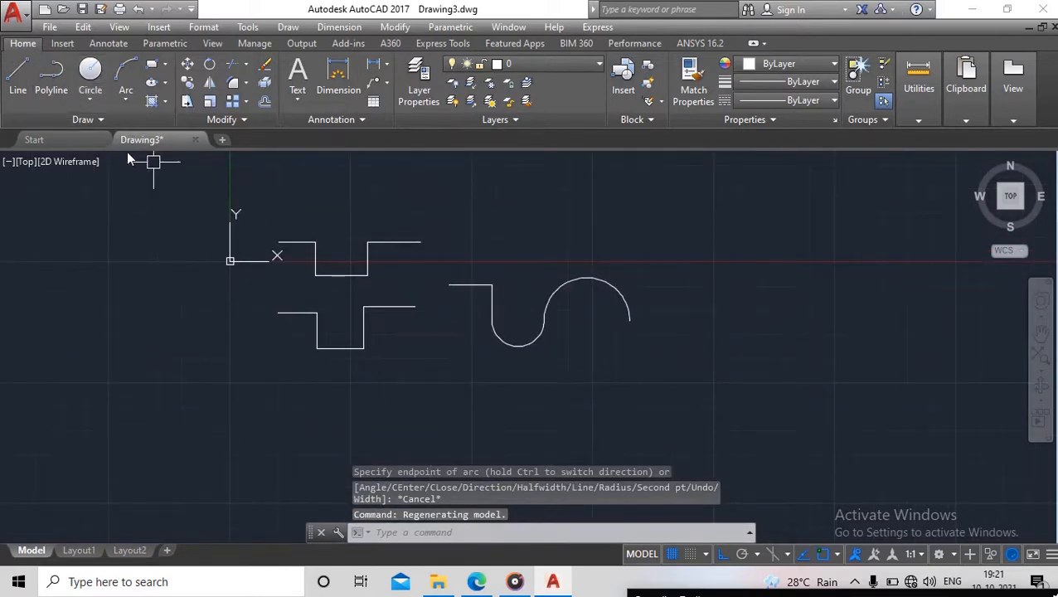
middle_click_drag(592, 369, 587, 409)
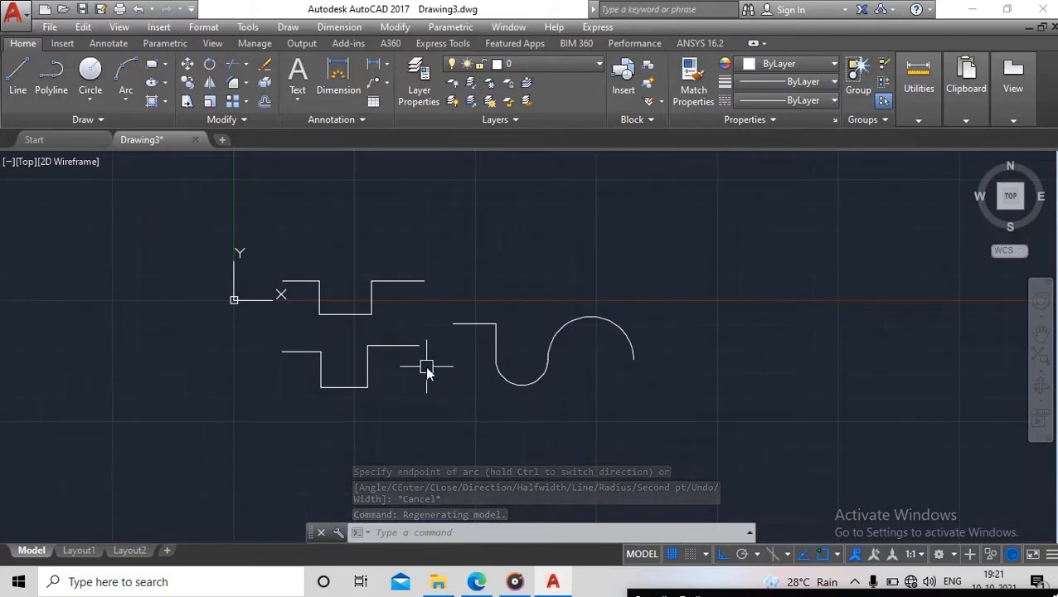
middle_click_drag(308, 306, 257, 298)
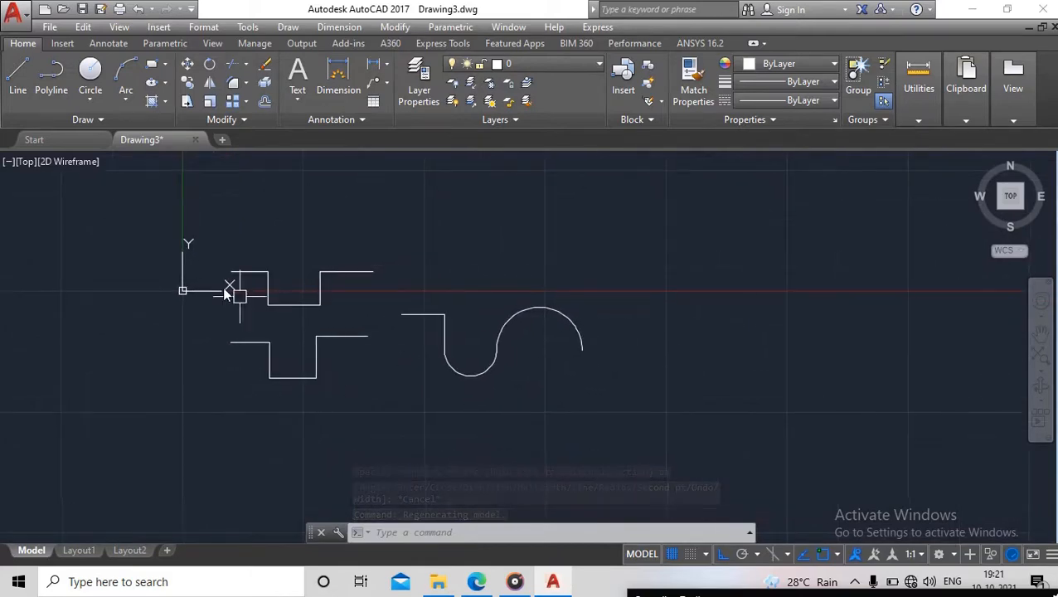
Draw two horizontal lines with the Line command right of the curved polyline, one above the other, the lower one about 12,600 long
left_click(18, 79)
left_click(617, 253)
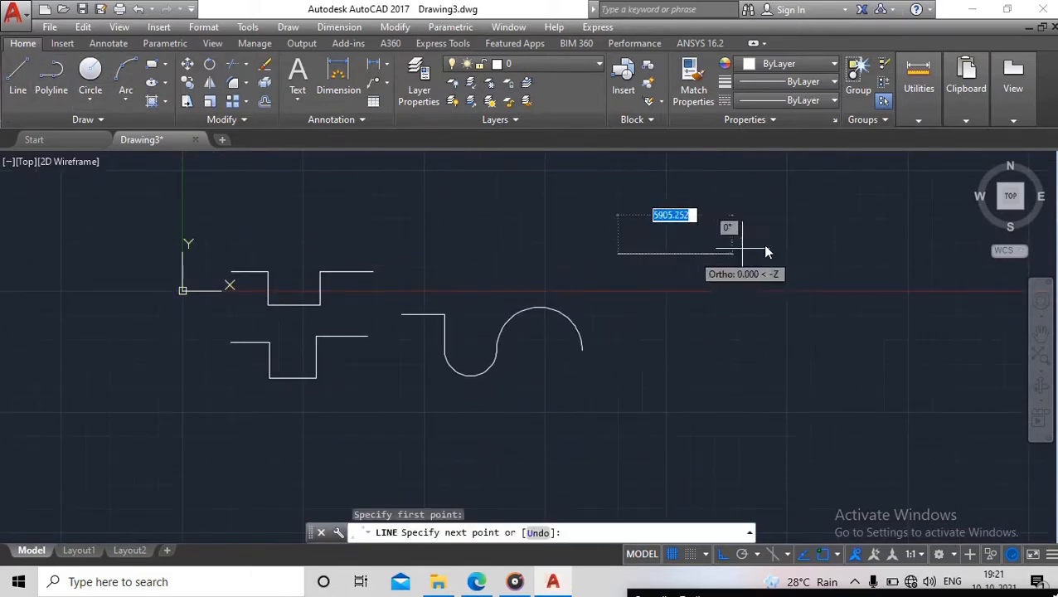
left_click(835, 254)
key("Escape")
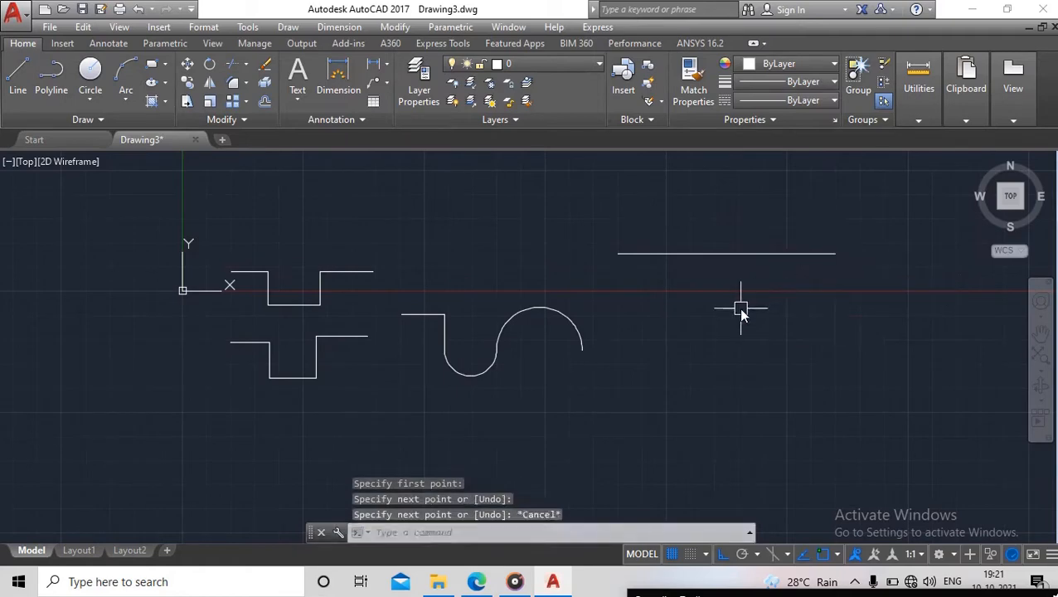
type("l")
key("Return")
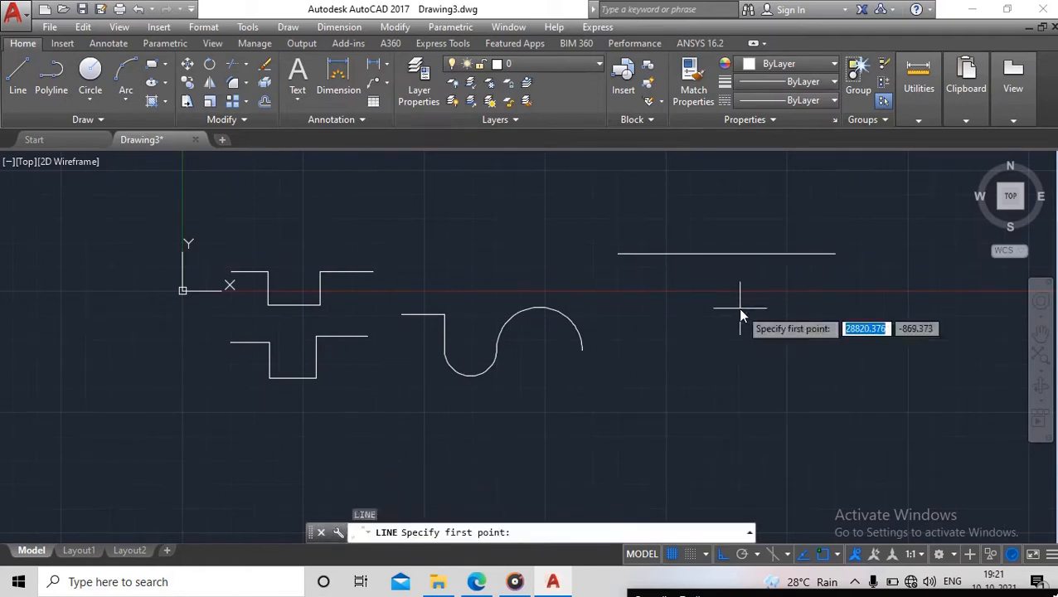
left_click(637, 328)
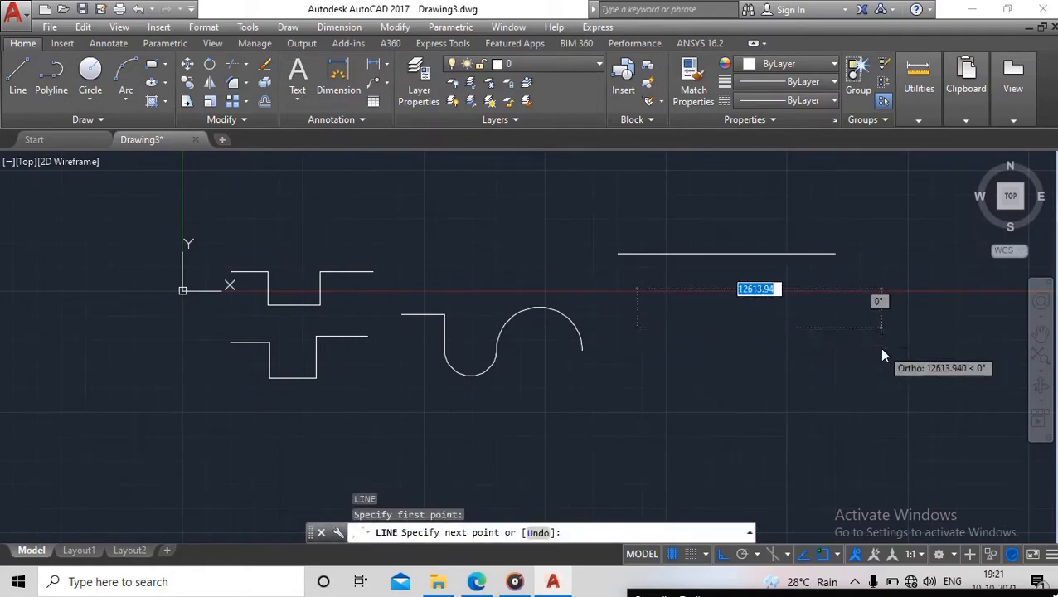
key("Escape")
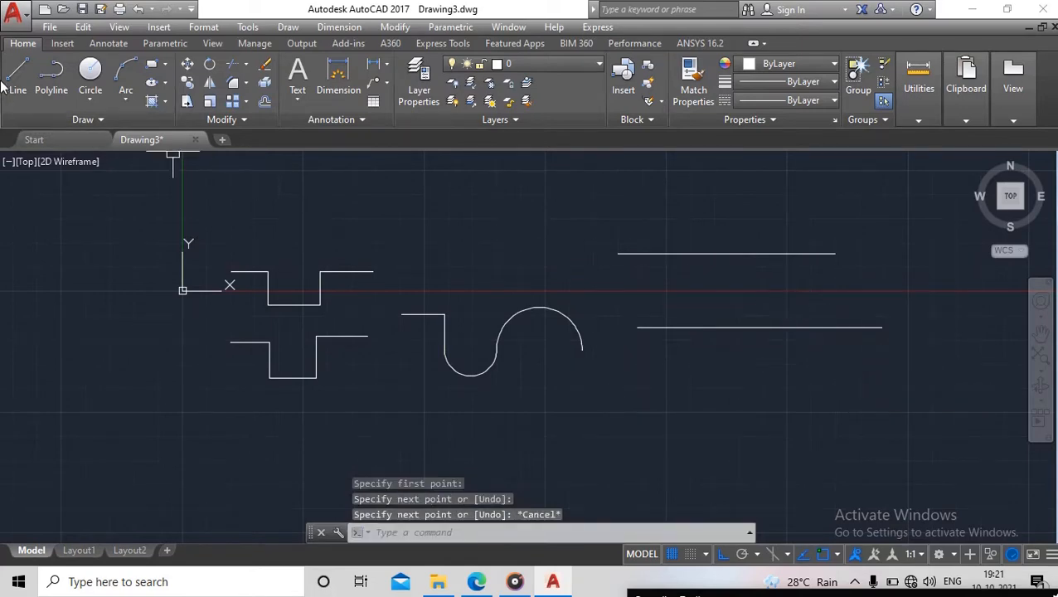
Erase all the step shapes, the curved polyline and the horizontal lines from the drawing
middle_click_drag(737, 397, 550, 430)
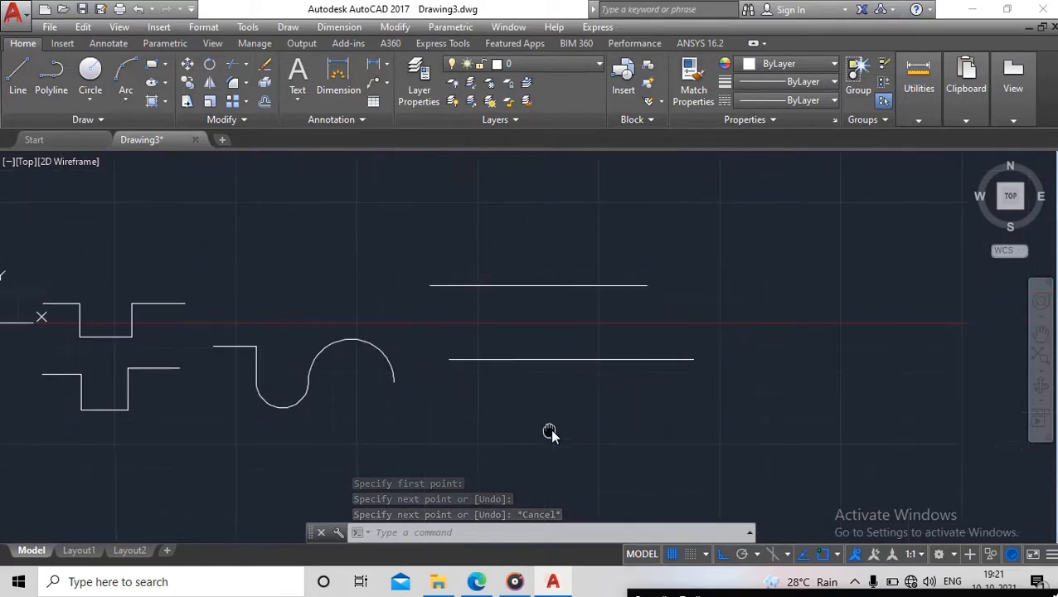
scroll(594, 383, "down", 2)
scroll(445, 377, "up", 3)
scroll(431, 339, "down", 4)
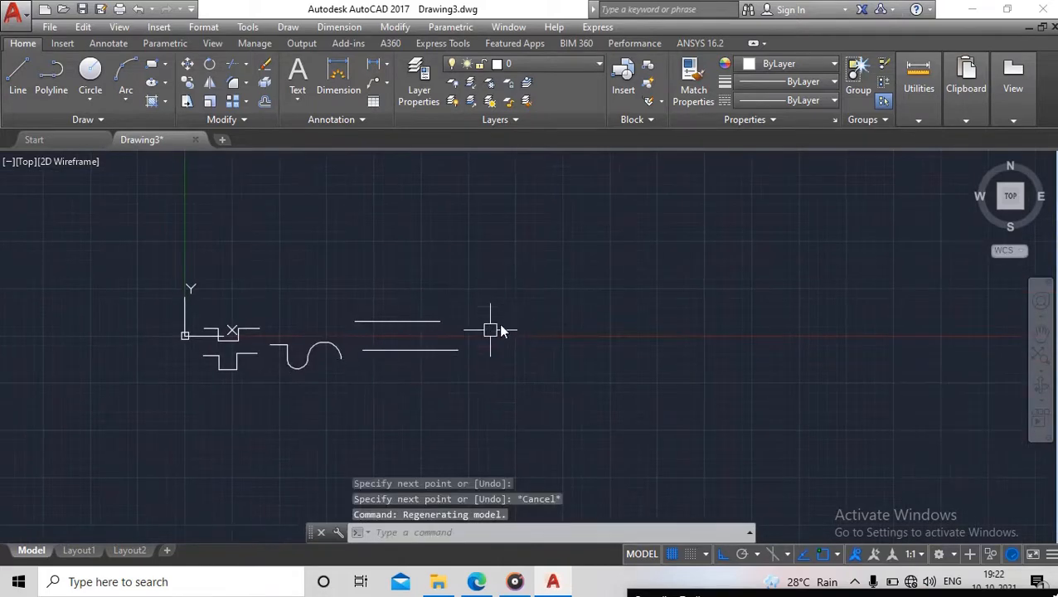
left_click(556, 258)
left_click(61, 396)
key("Delete")
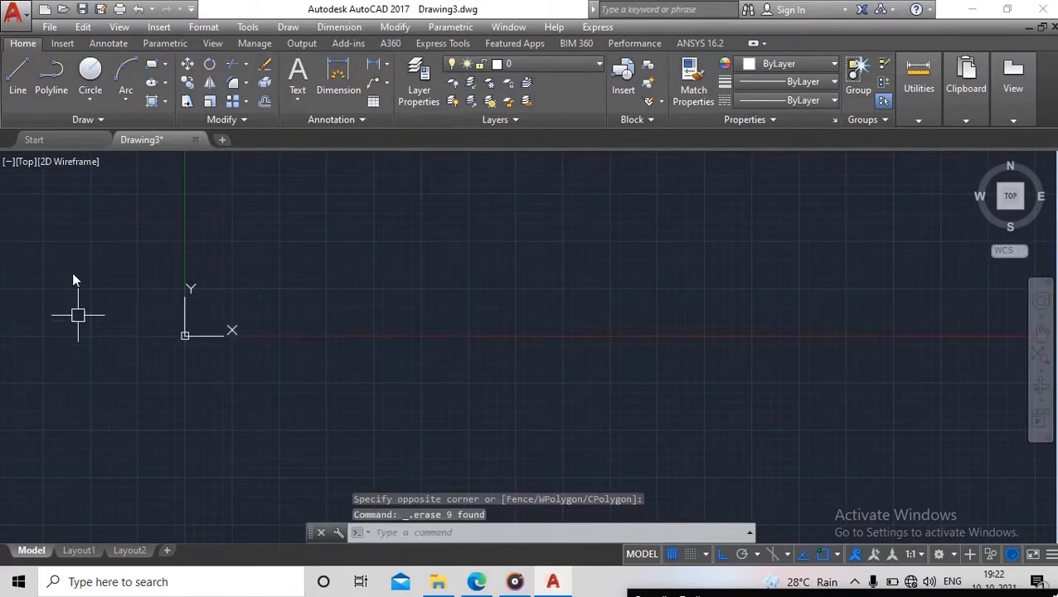
Draw a circle right of the origin by its center point, with a radius of about 10,577
left_click(84, 73)
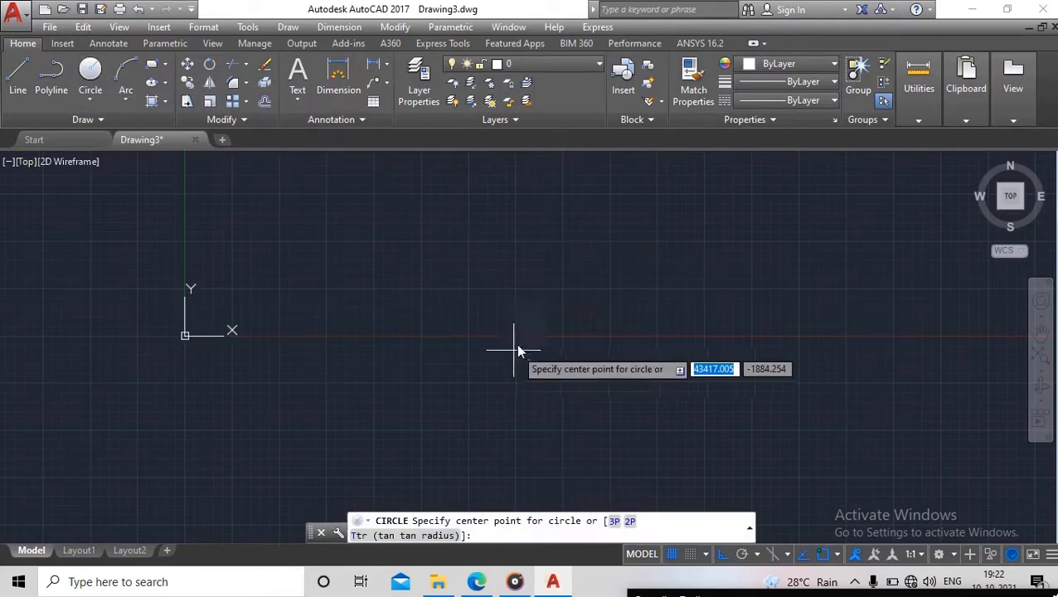
left_click(490, 307)
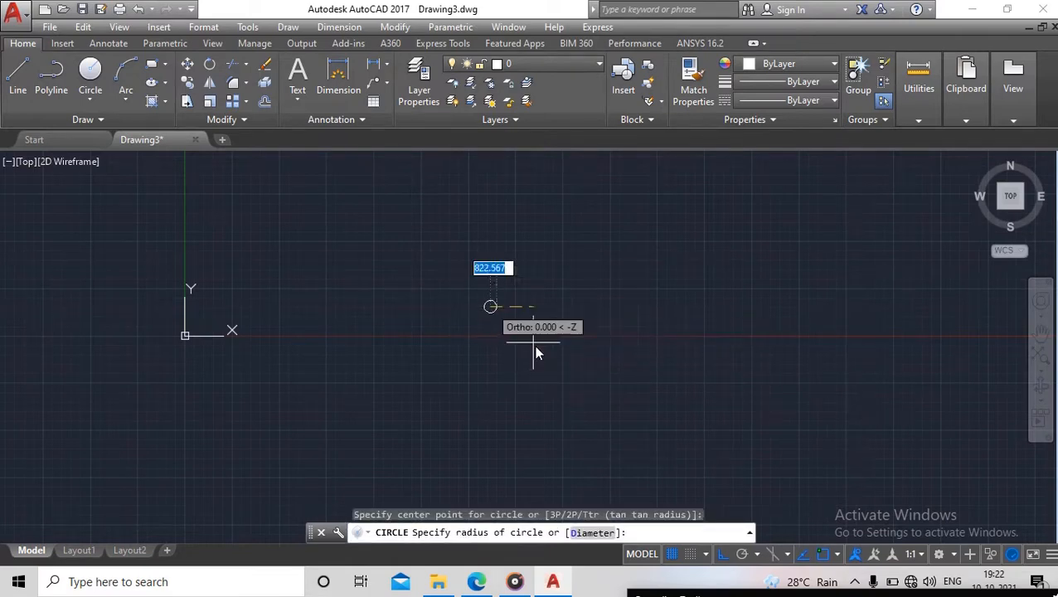
left_click(561, 396)
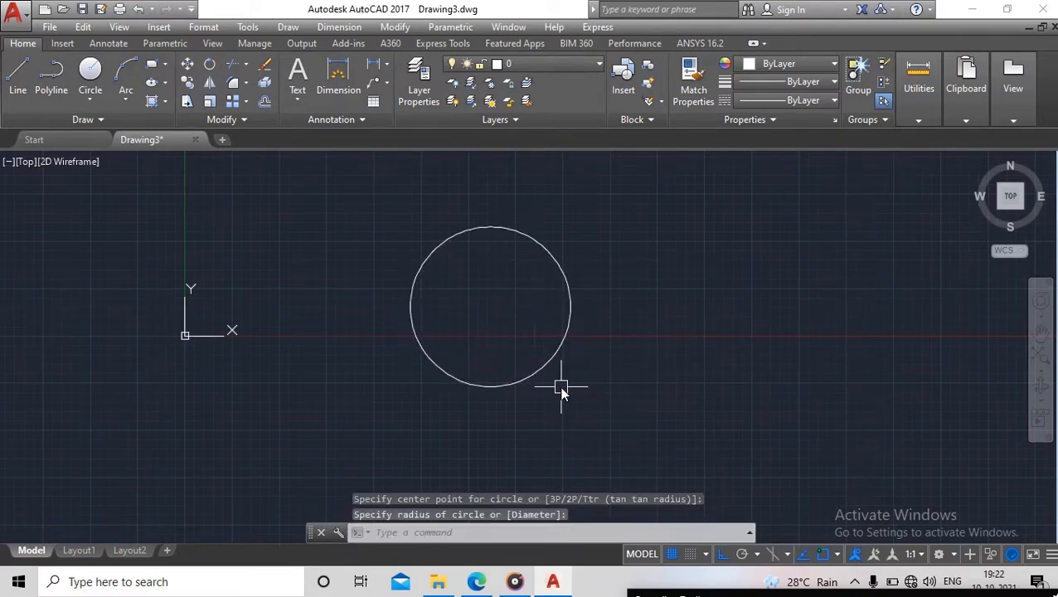
Draw a second circle with a radius of 1000 right of the first circle
middle_click_drag(464, 303, 444, 299)
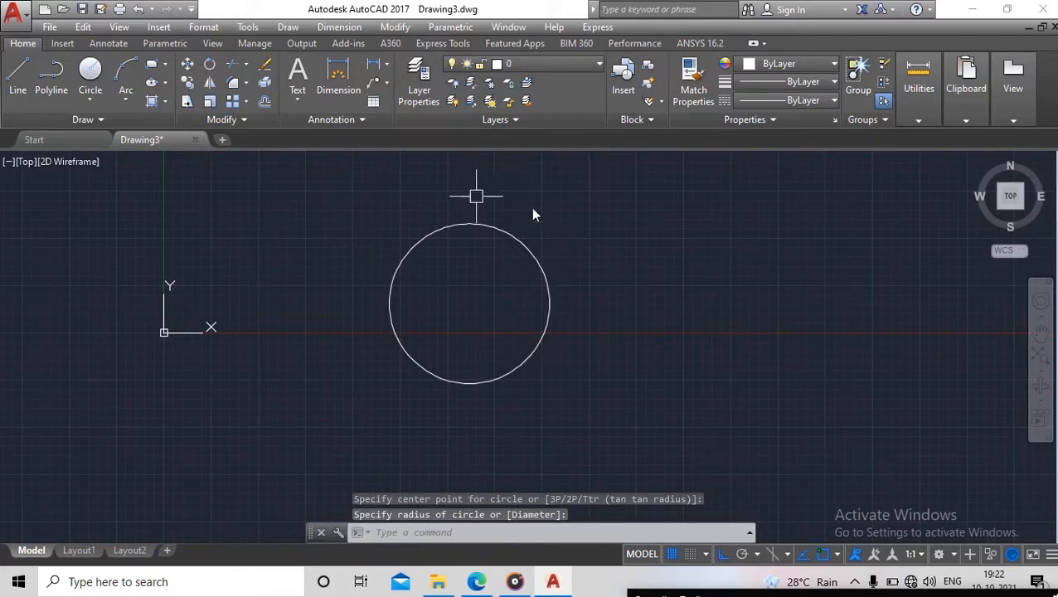
scroll(648, 300, "down", 3)
middle_click_drag(648, 301, 392, 277)
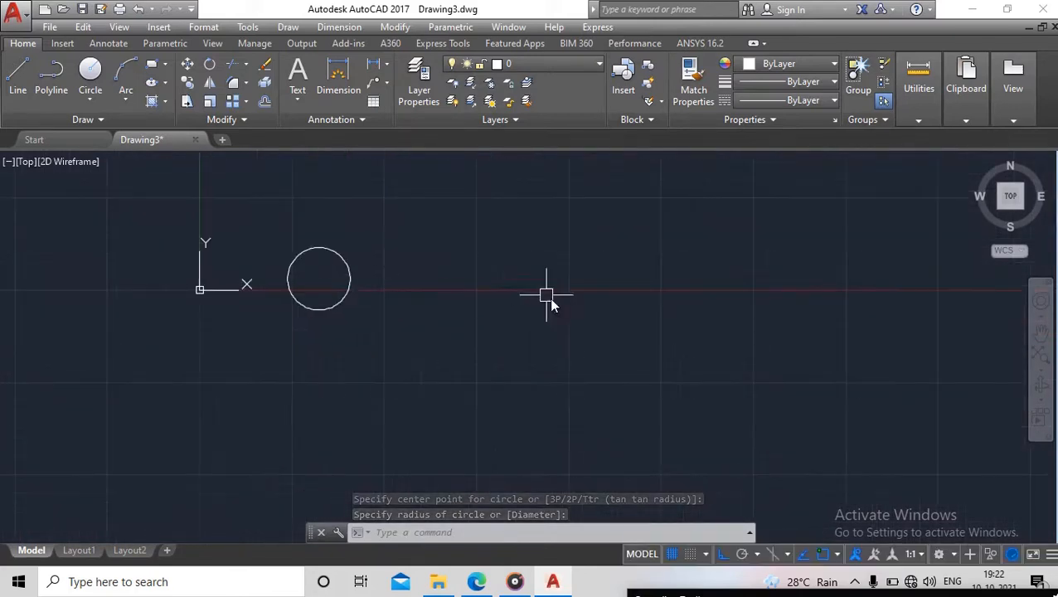
left_click(93, 73)
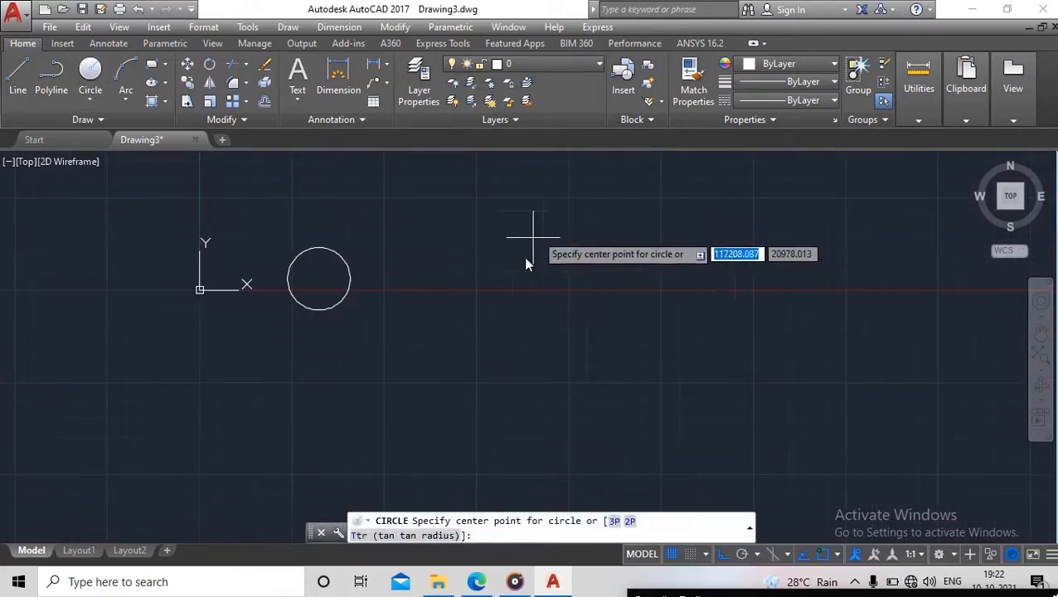
left_click(540, 296)
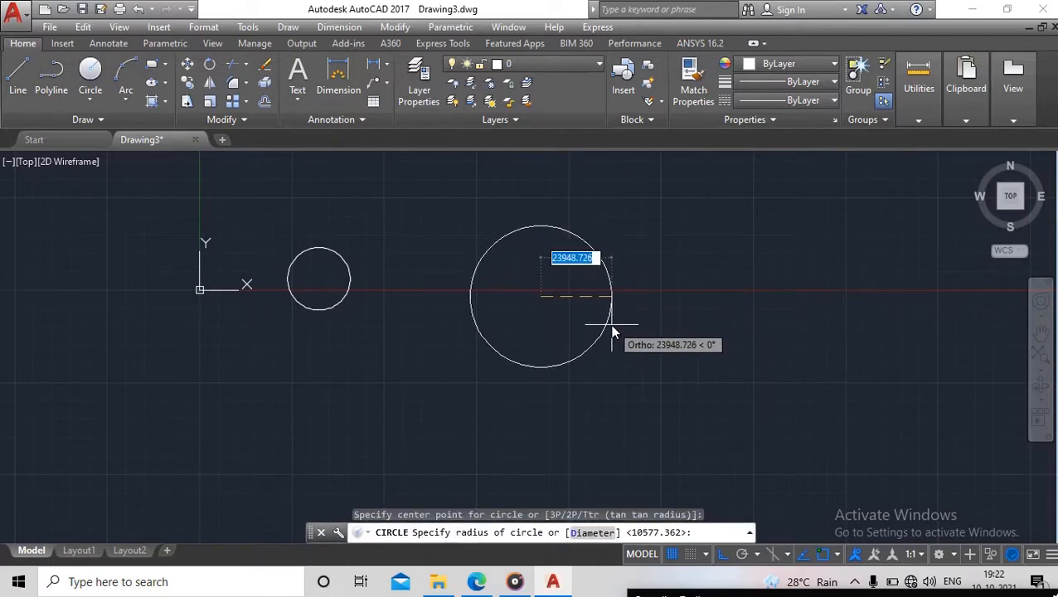
type("100")
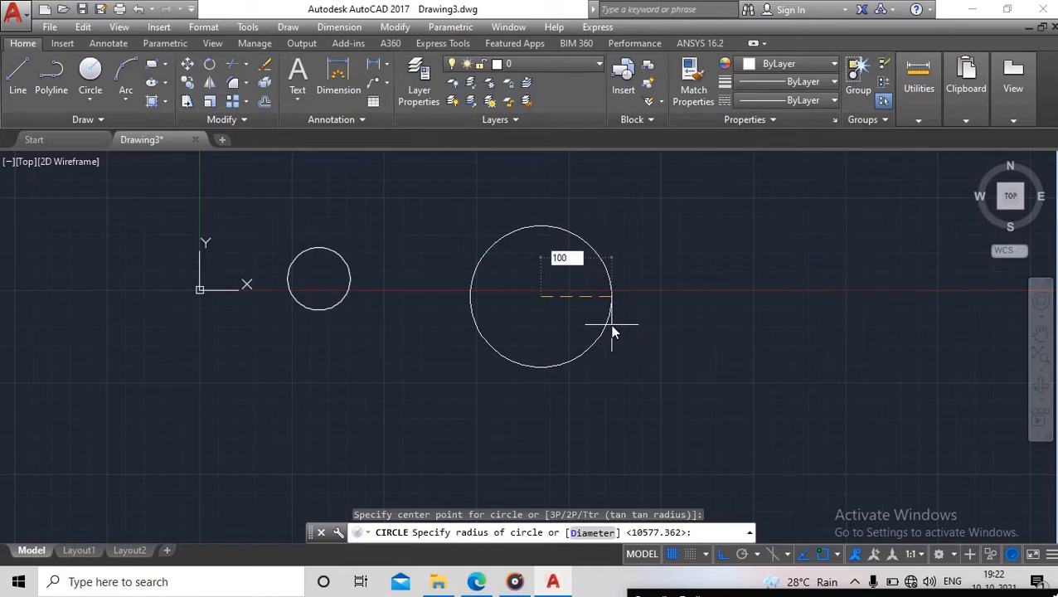
type("0")
key("Return")
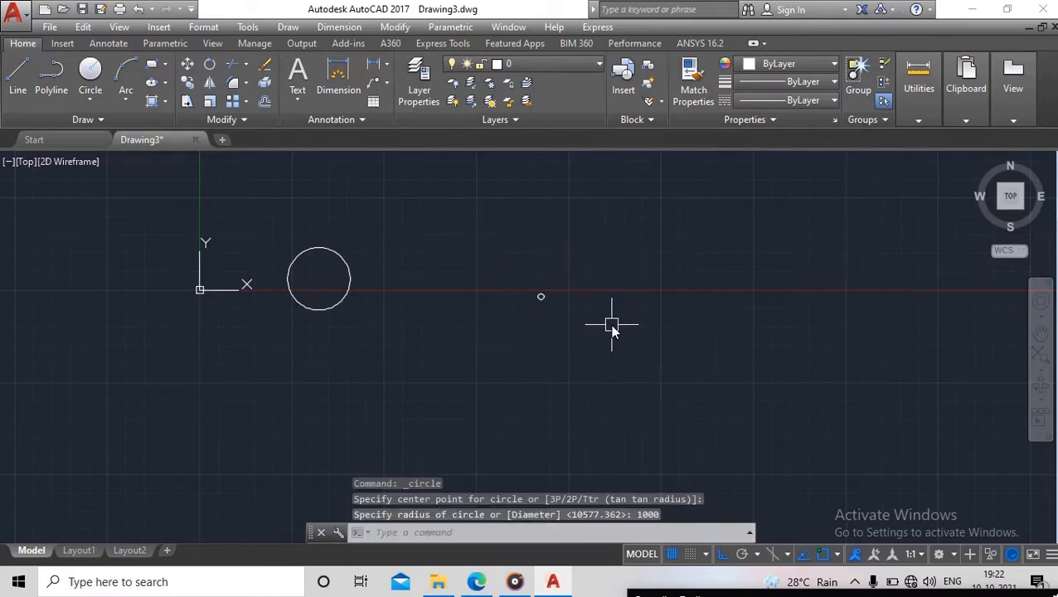
Examine the 1000-radius circle at close range
scroll(560, 318, "up", 4)
middle_click_drag(474, 321, 491, 387)
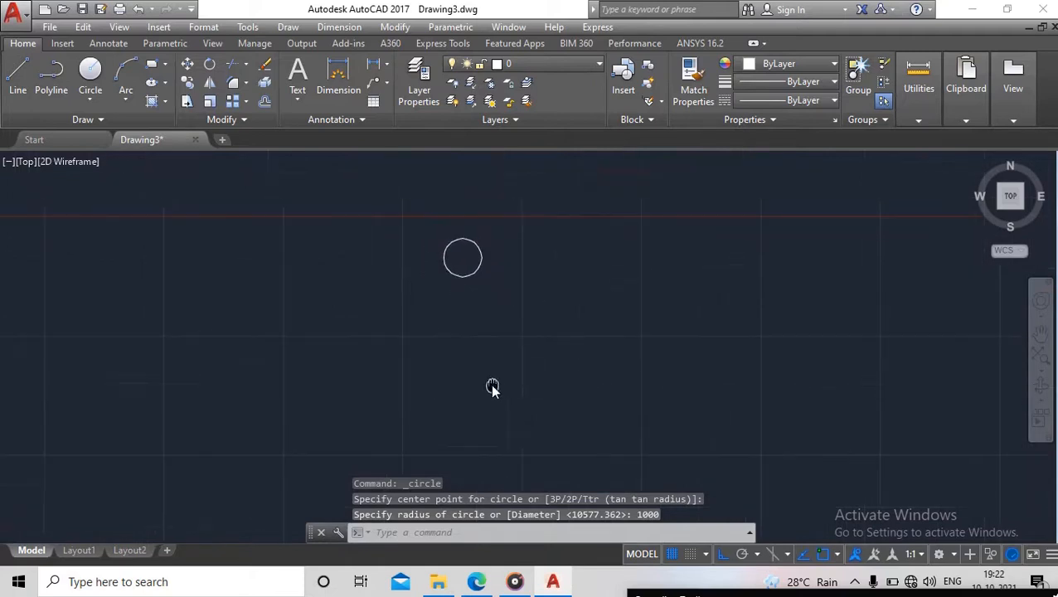
scroll(451, 275, "up", 3)
middle_click_drag(487, 434, 487, 503)
middle_click_drag(536, 273, 529, 313)
middle_click_drag(655, 302, 613, 319)
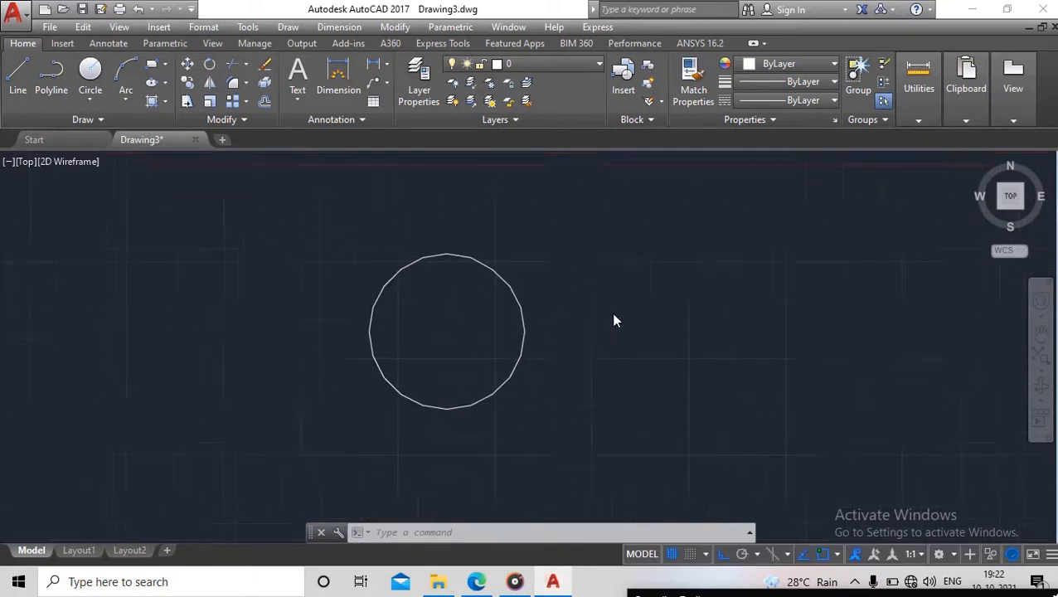
scroll(614, 318, "down", 2)
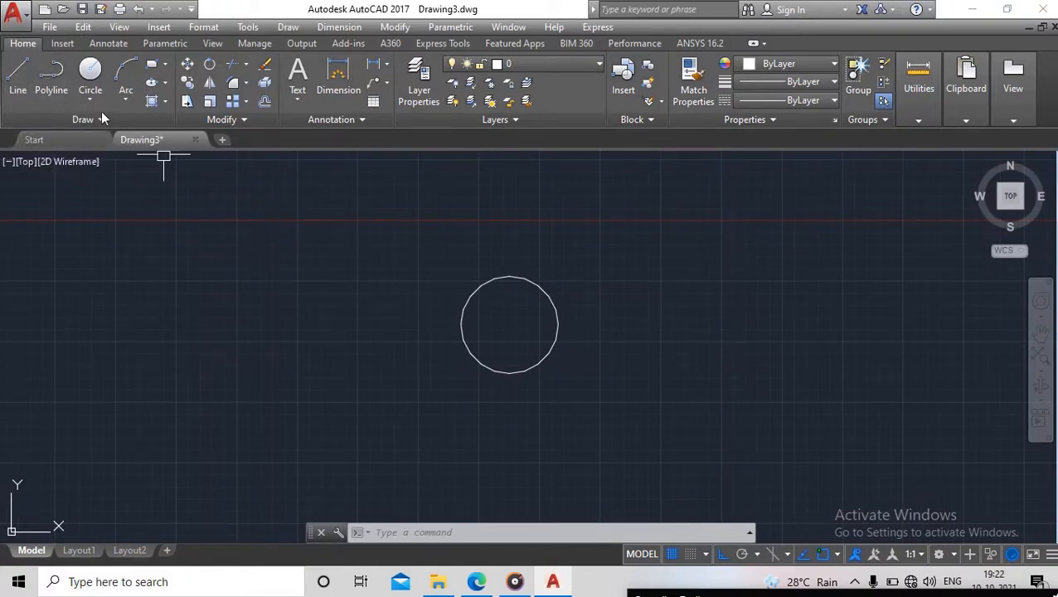
Draw a horizontal line 100 long right of the 1000-radius circle with the Line command
type("L")
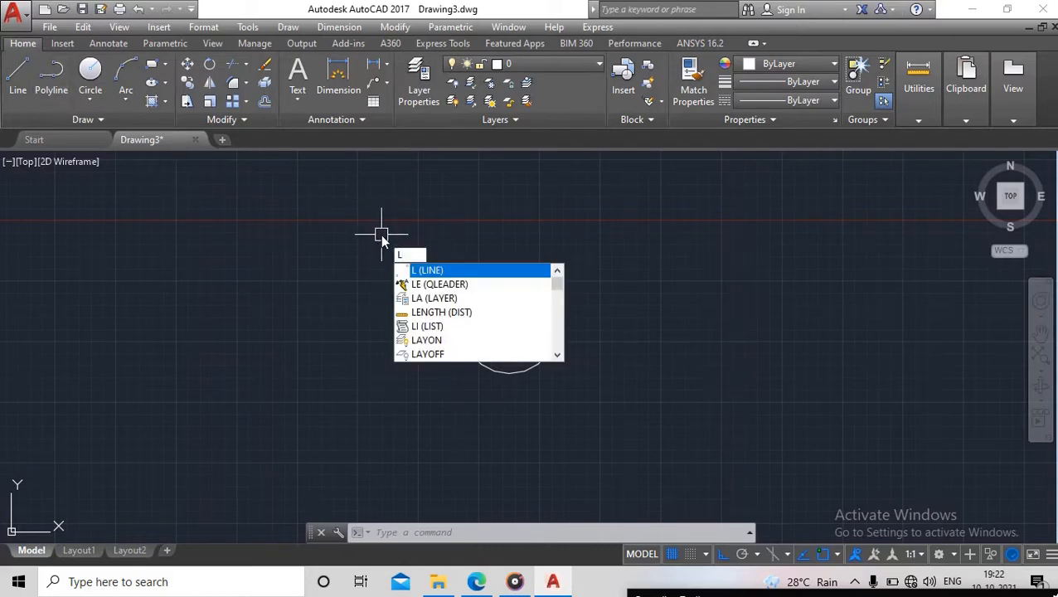
key("Return")
left_click(694, 355)
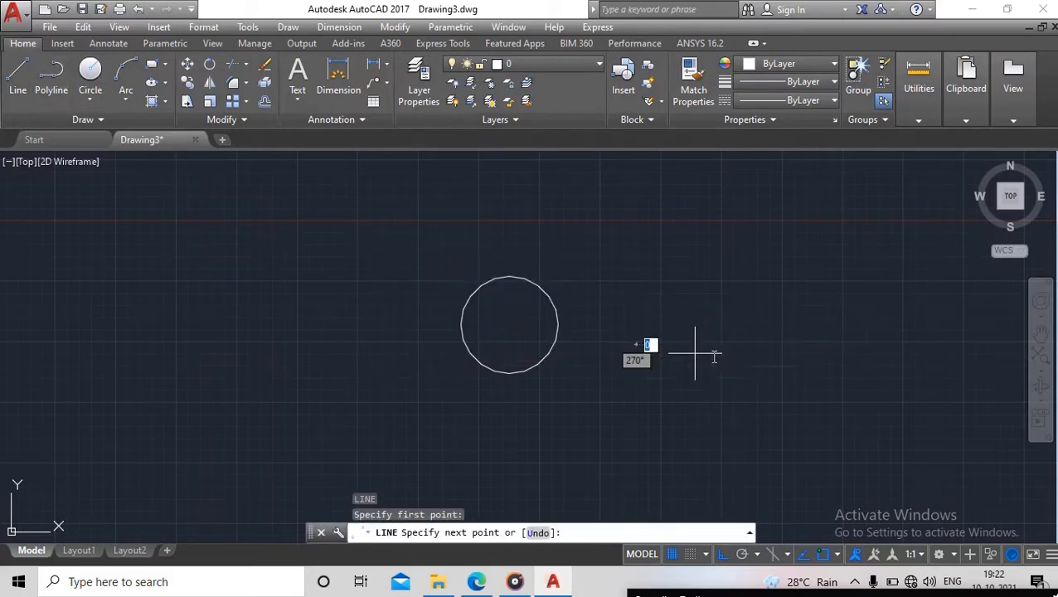
type("100")
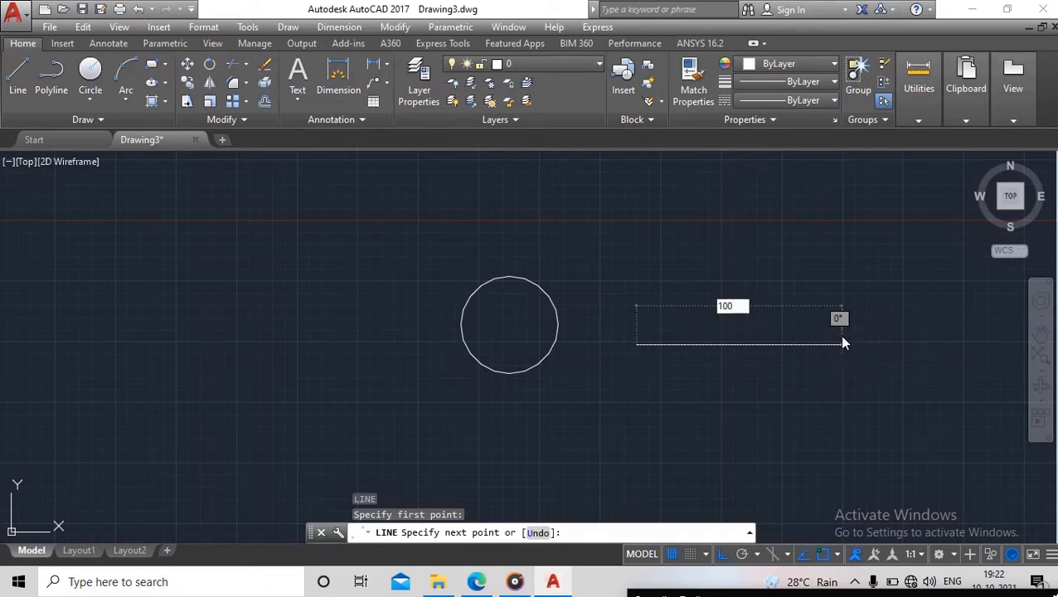
key("Return")
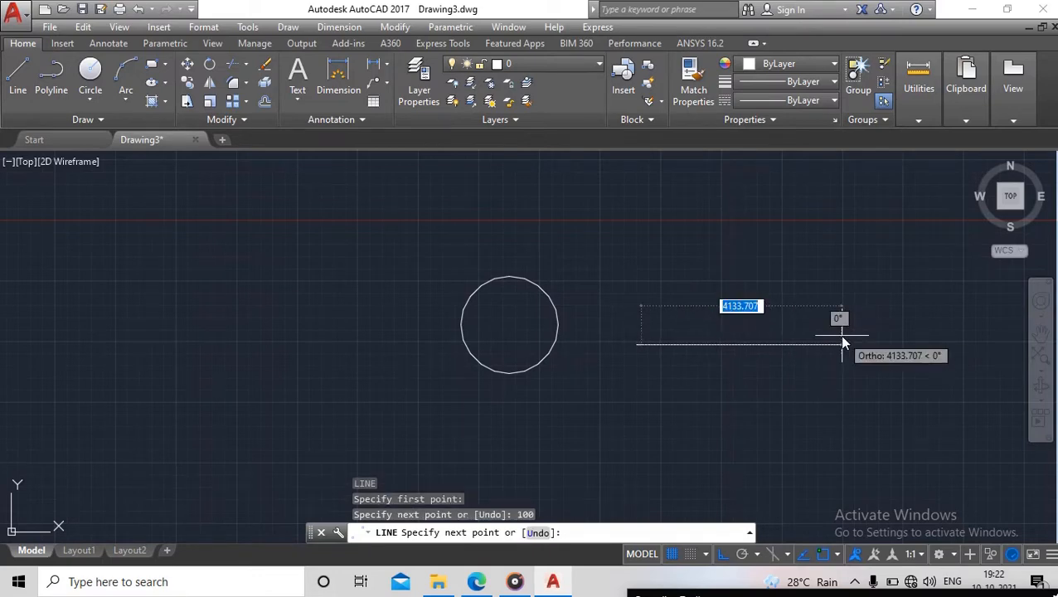
key("Escape")
Erase the short horizontal line beside the 1000-radius circle
scroll(639, 345, "up", 15)
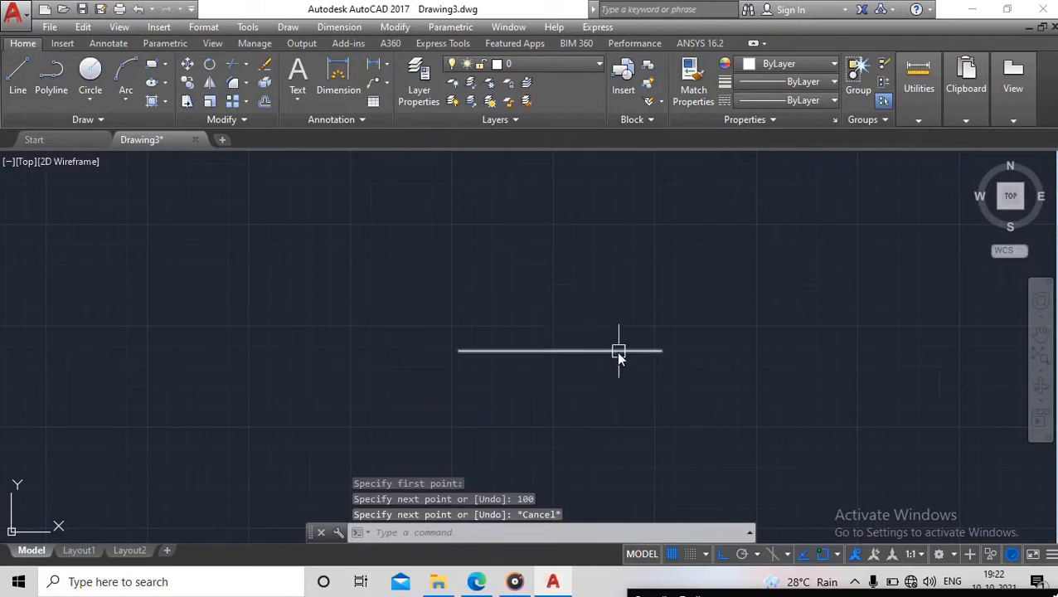
left_click(641, 318)
left_click(525, 398)
key("Delete")
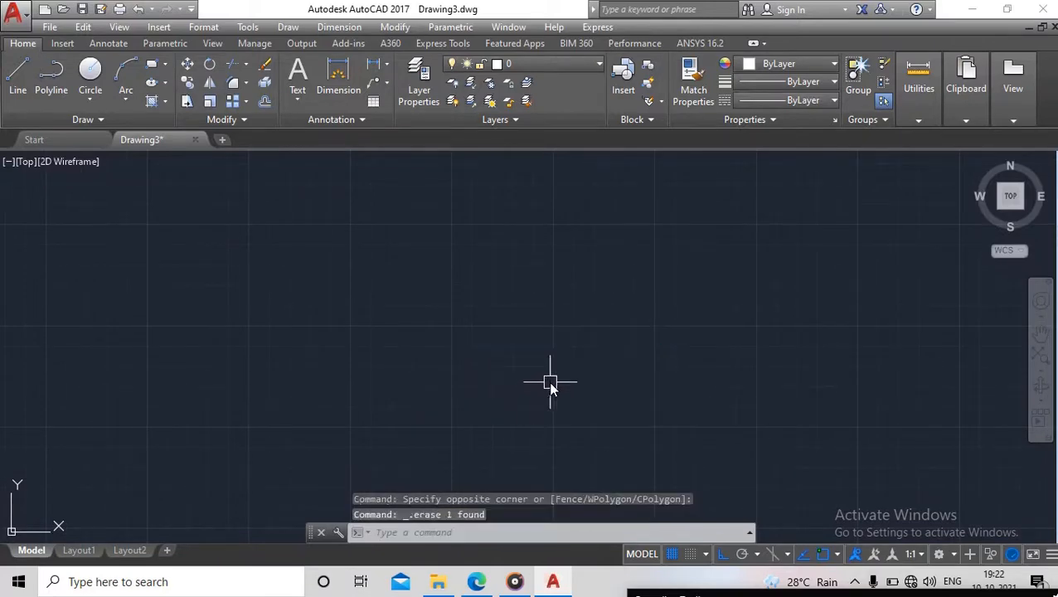
Draw a new horizontal line 100 long with the Line command in the empty area
left_click(18, 75)
left_click(365, 285)
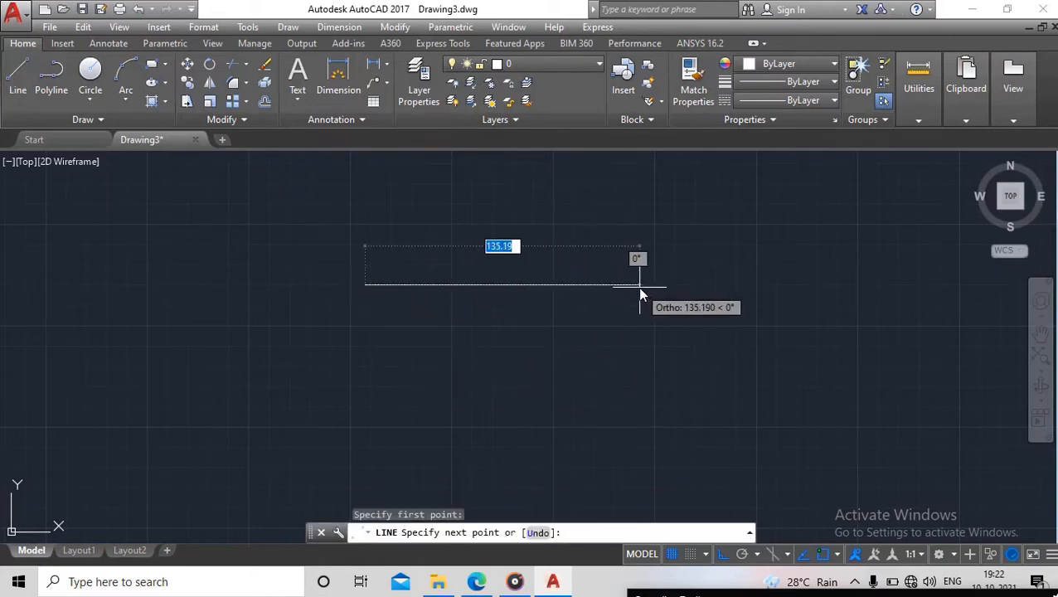
type("100")
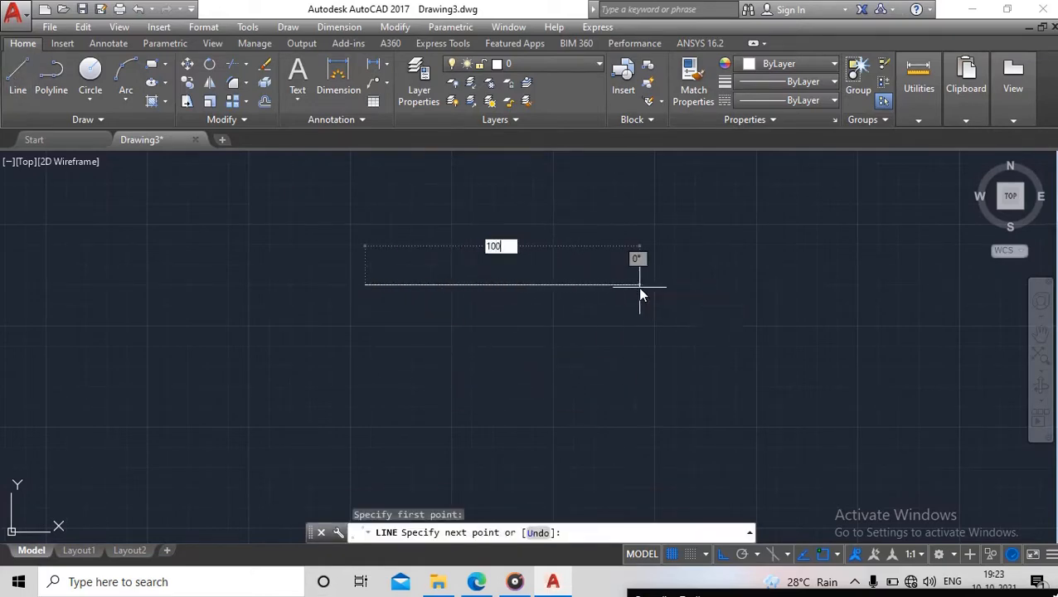
key("Return")
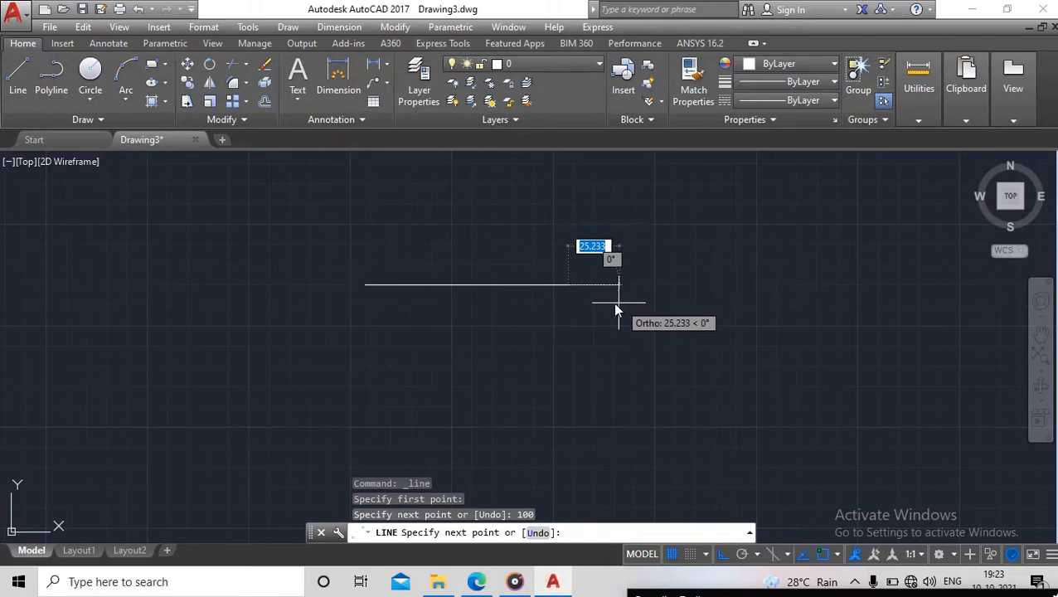
key("Escape")
Draw a second horizontal line 100 long with the Line command, to the right of the existing 100-long line
scroll(475, 269, "up", 5)
scroll(476, 273, "down", 4)
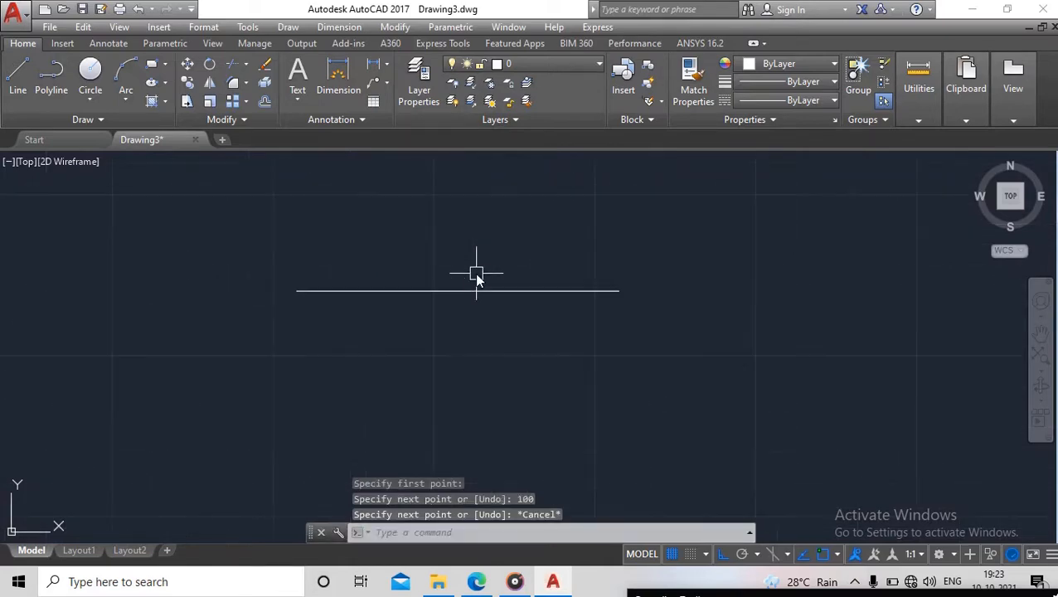
middle_click_drag(476, 273, 515, 314)
scroll(602, 292, "down", 2)
middle_click_drag(602, 292, 457, 298)
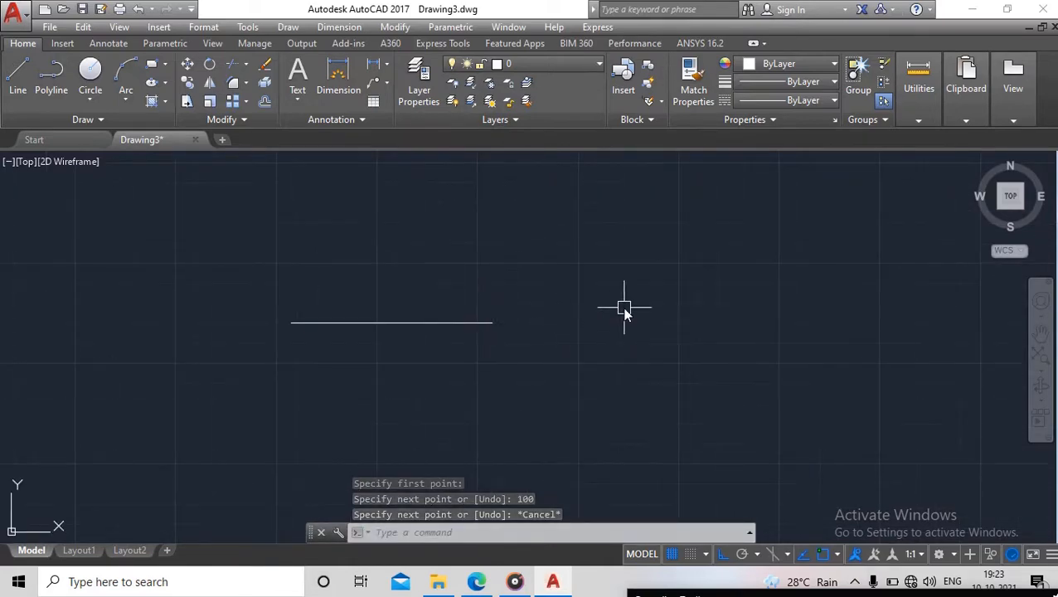
type("l")
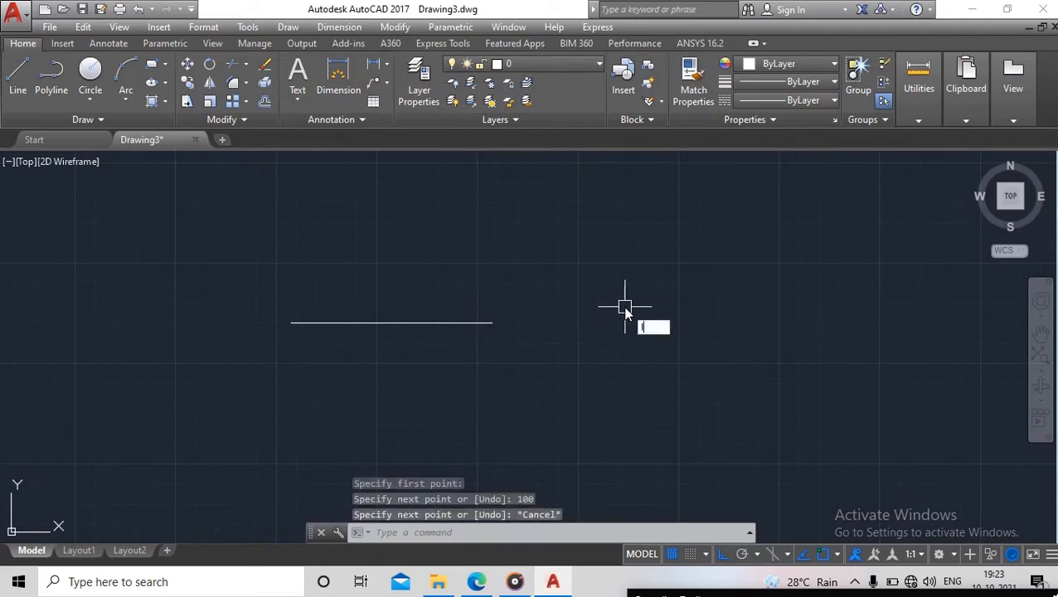
key("Return")
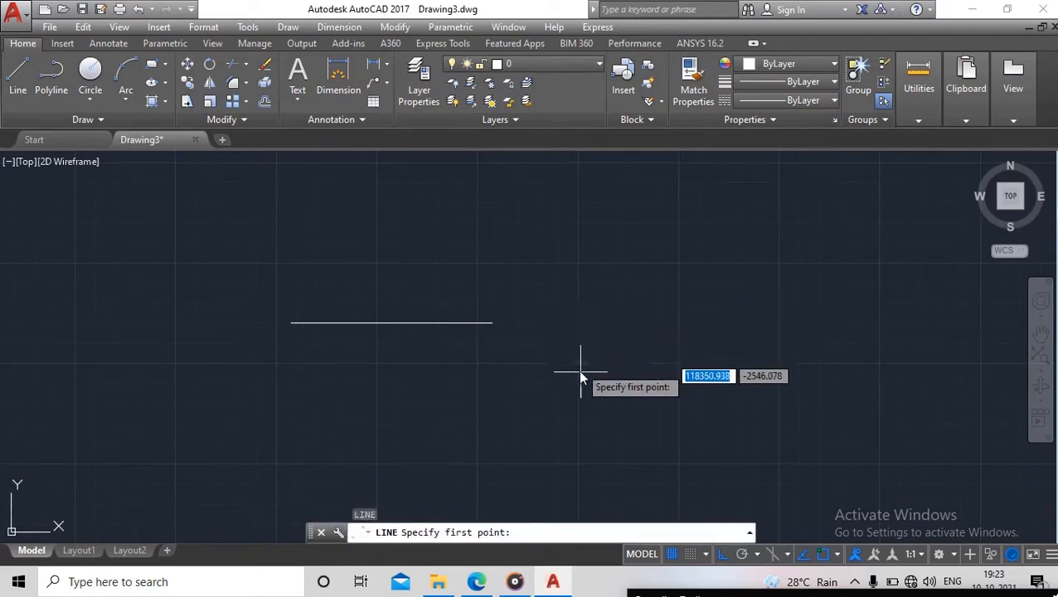
left_click(597, 353)
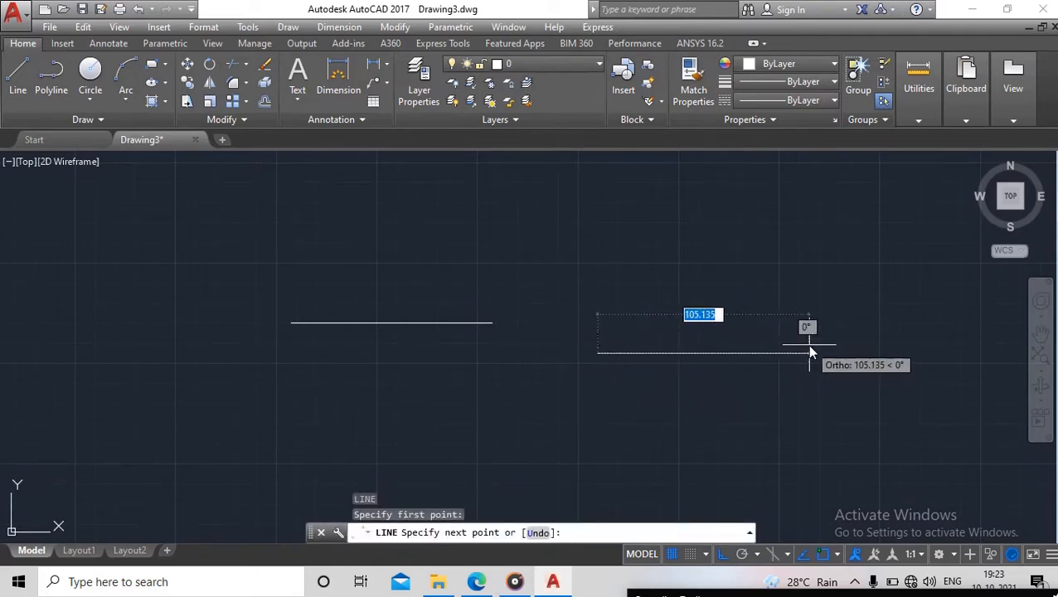
type("100")
key("Return")
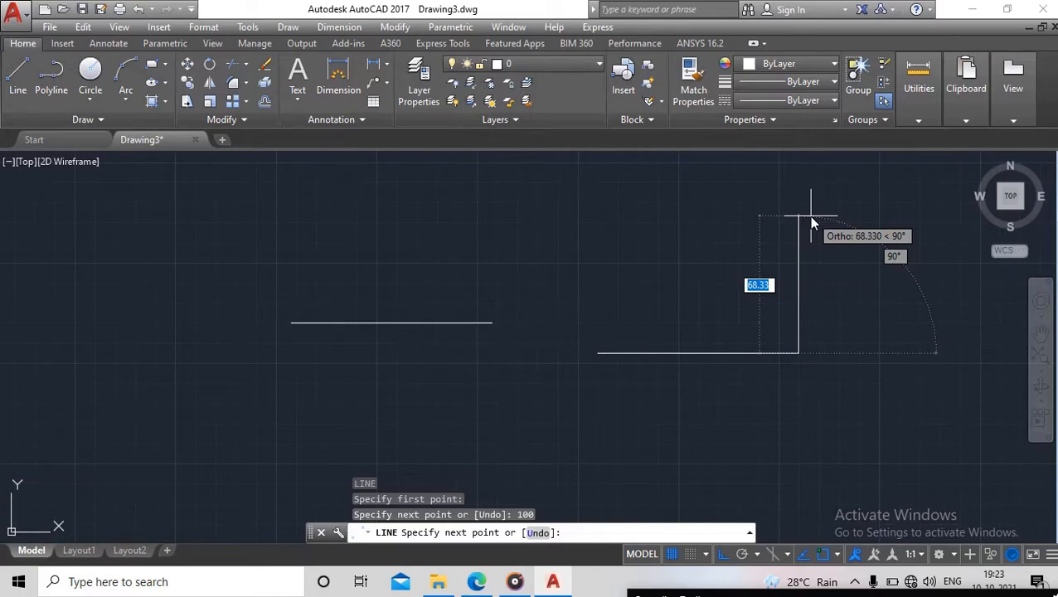
key("Escape")
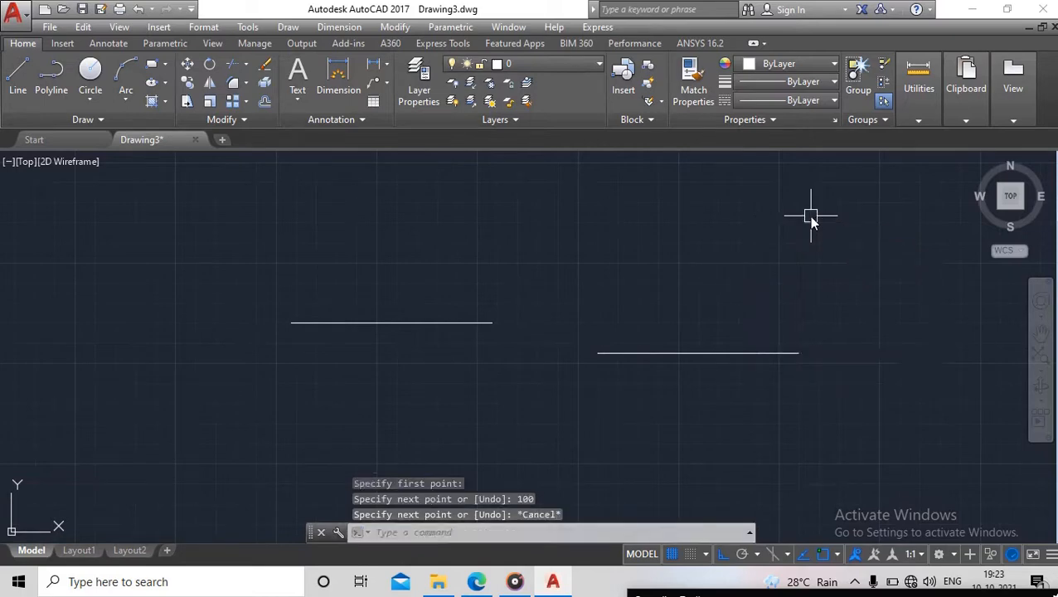
left_click(20, 73)
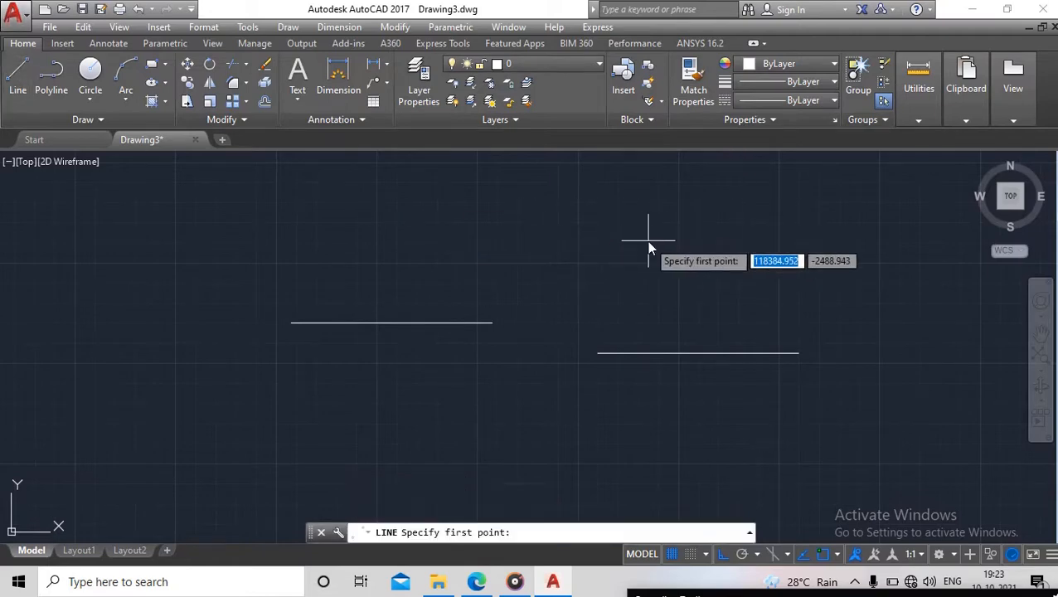
key("Escape")
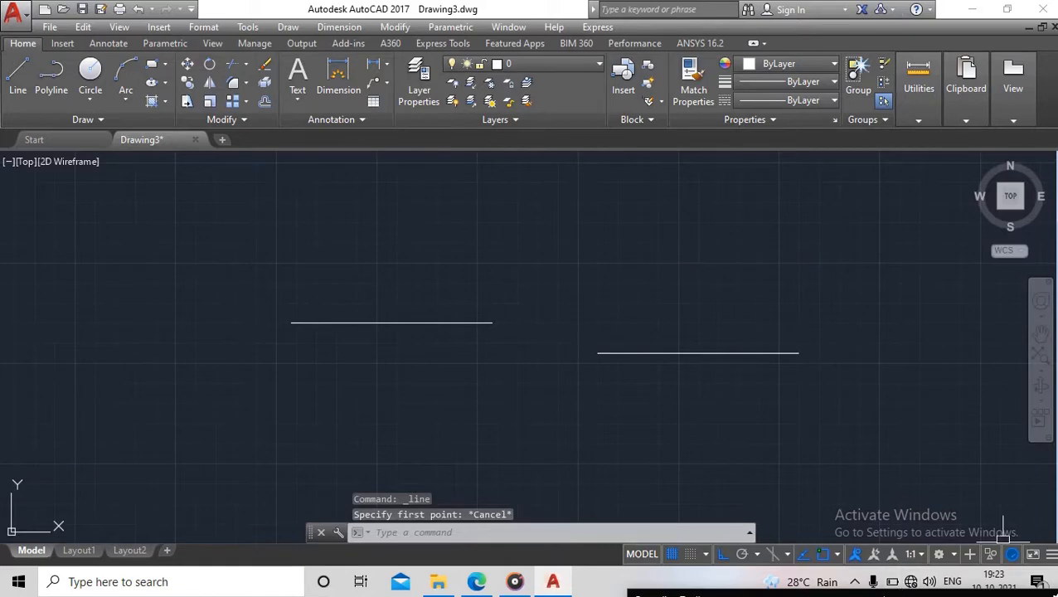
mouse_move(886, 572)
left_click_drag(887, 499, 911, 591)
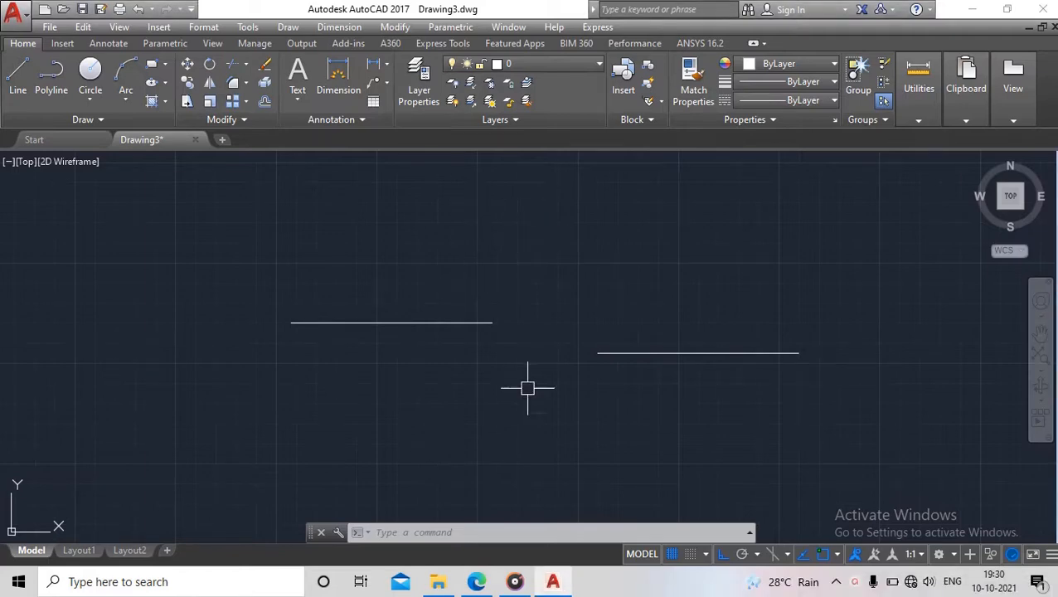
Draw a longer horizontal line freehand with the Line command, right of and slightly below the two 100-long lines
scroll(522, 323, "down", 2)
mouse_move(522, 326)
middle_mouse_down()
mouse_move(431, 334)
mouse_move(290, 303)
middle_mouse_up()
middle_click_drag(437, 303, 301, 329)
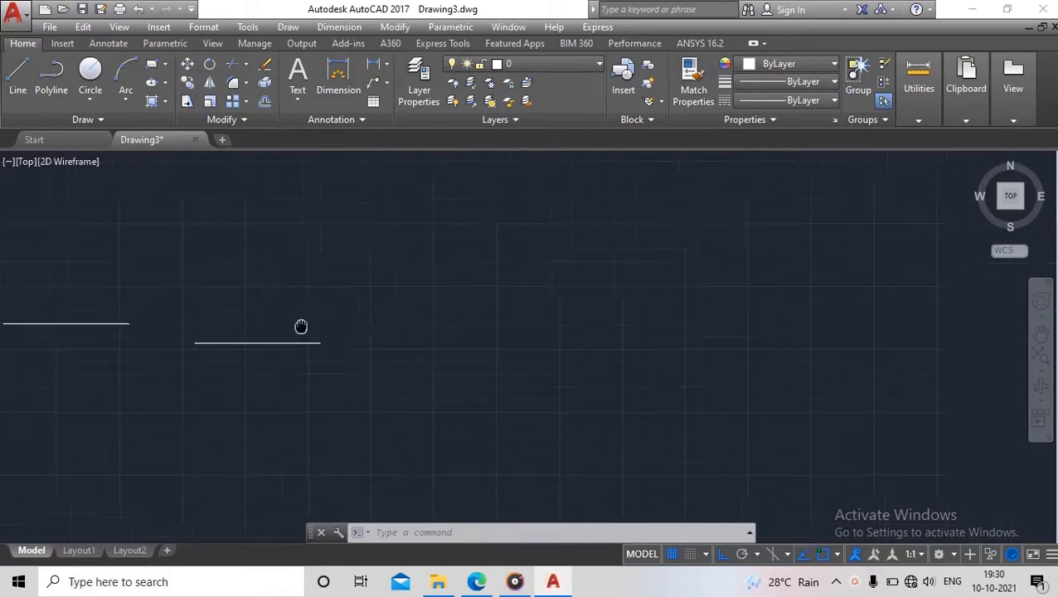
type("l")
key("Return")
left_click(430, 384)
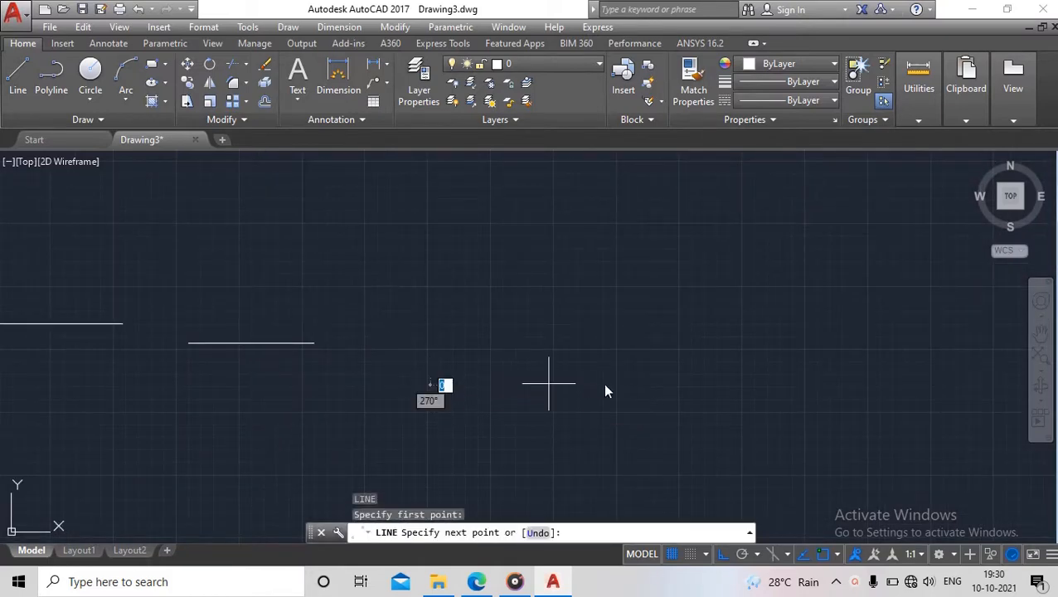
key("Escape")
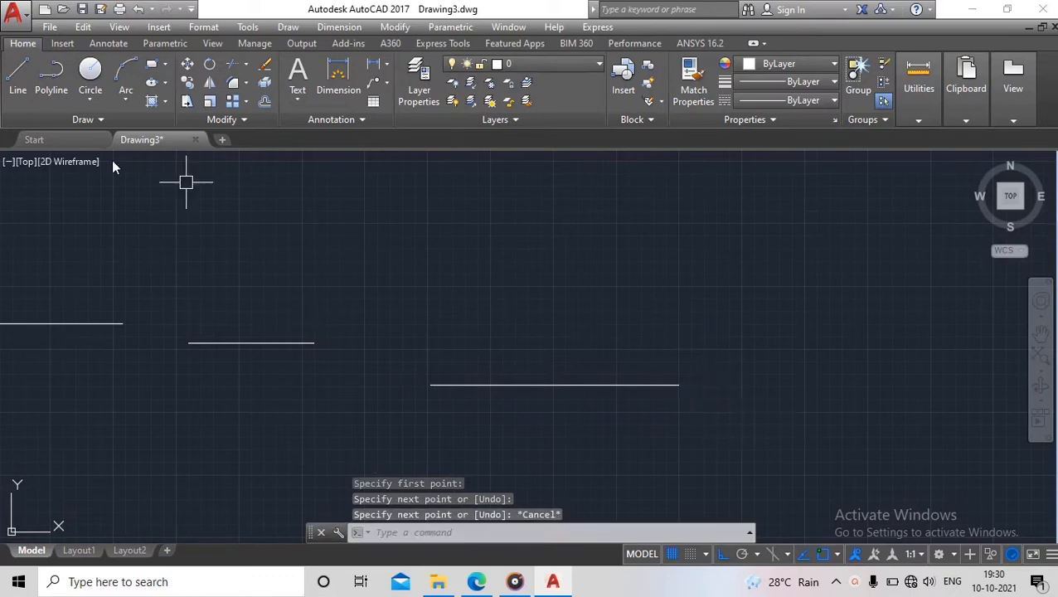
Draw another freehand horizontal line with the Line command above the longer horizontal line
left_click(18, 78)
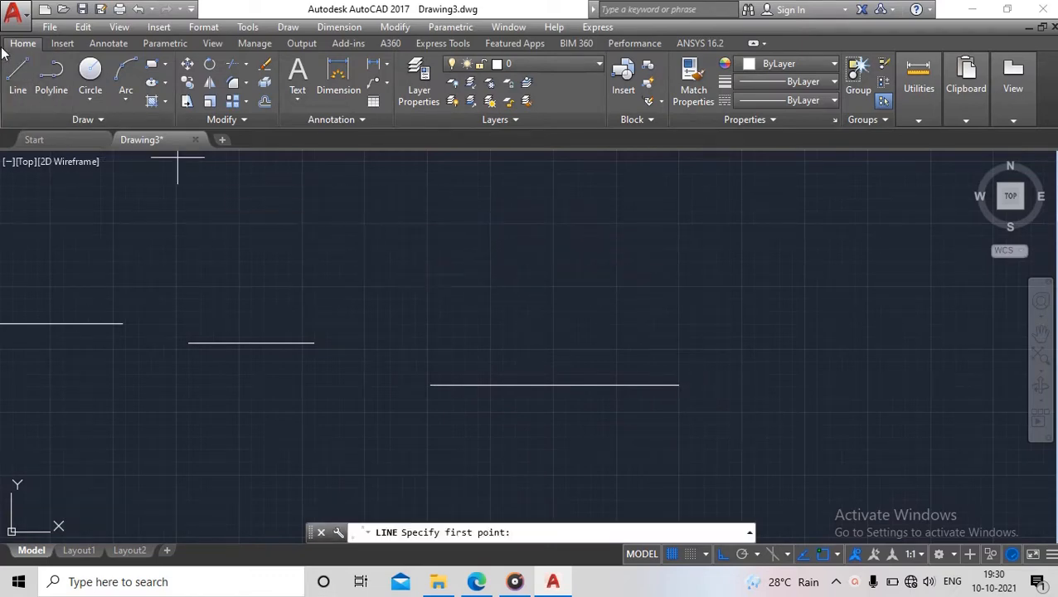
left_click(400, 262)
left_click(594, 262)
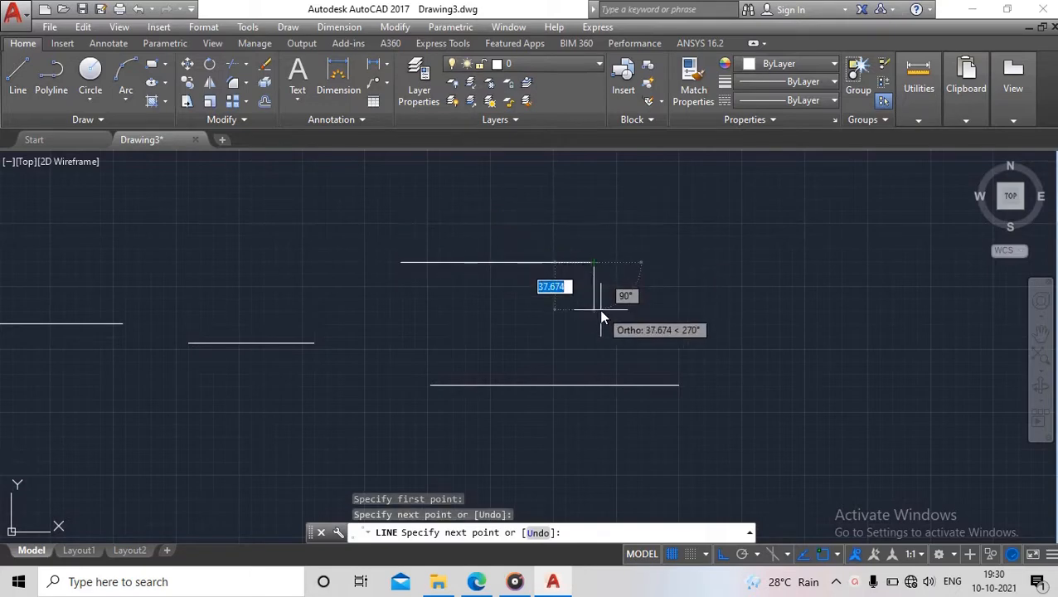
key("Escape")
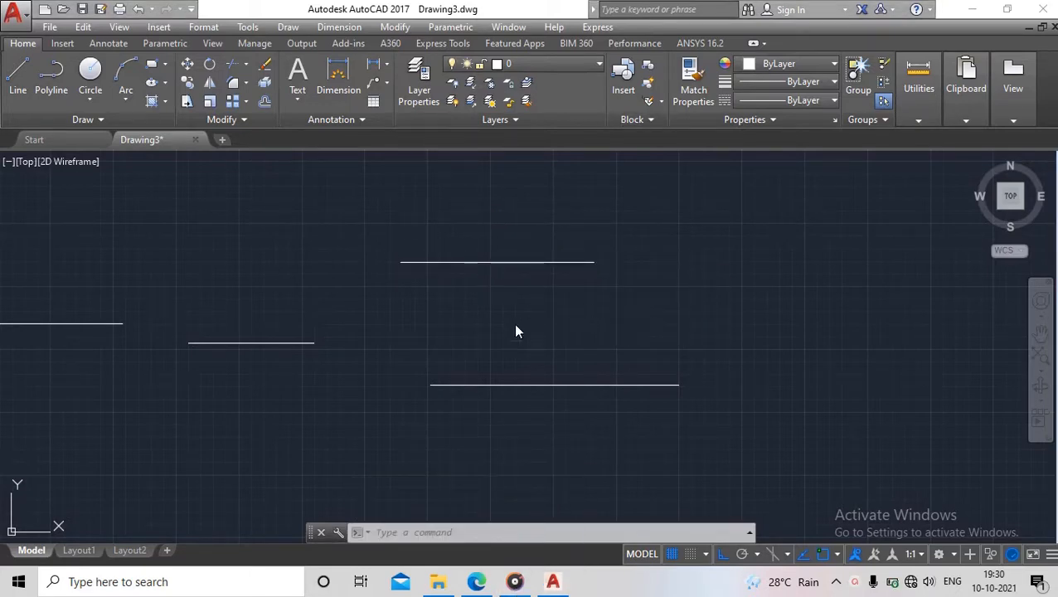
Draw a freehand horizontal line with the Line command in the empty area right of the two stacked lines
scroll(537, 315, "down", 5)
scroll(571, 316, "up", 6)
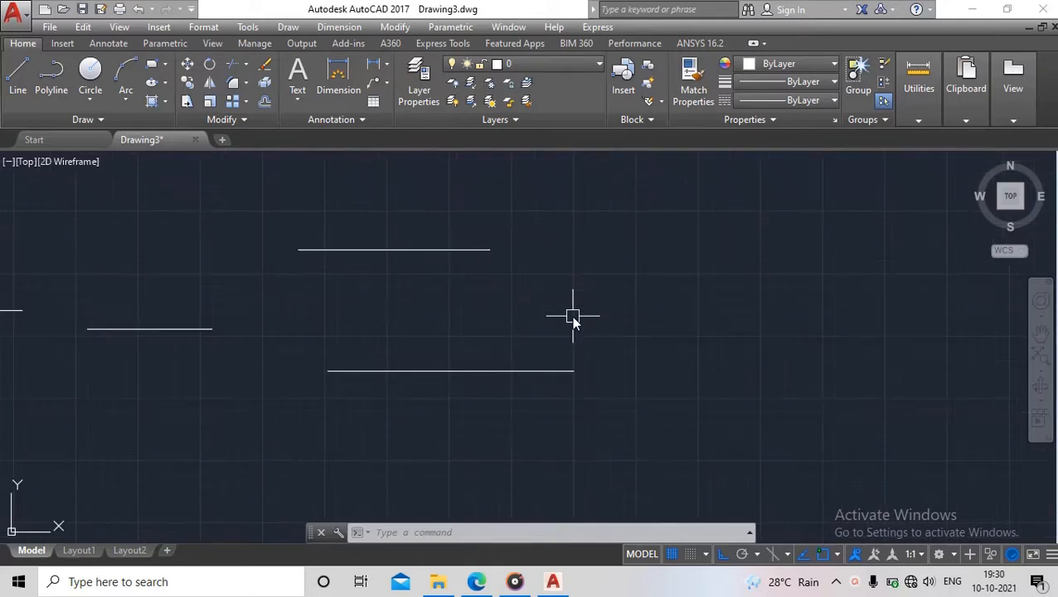
scroll(572, 316, "down", 2)
middle_click_drag(534, 308, 358, 325)
mouse_move(537, 332)
middle_mouse_down()
mouse_move(312, 356)
mouse_move(319, 337)
middle_mouse_up()
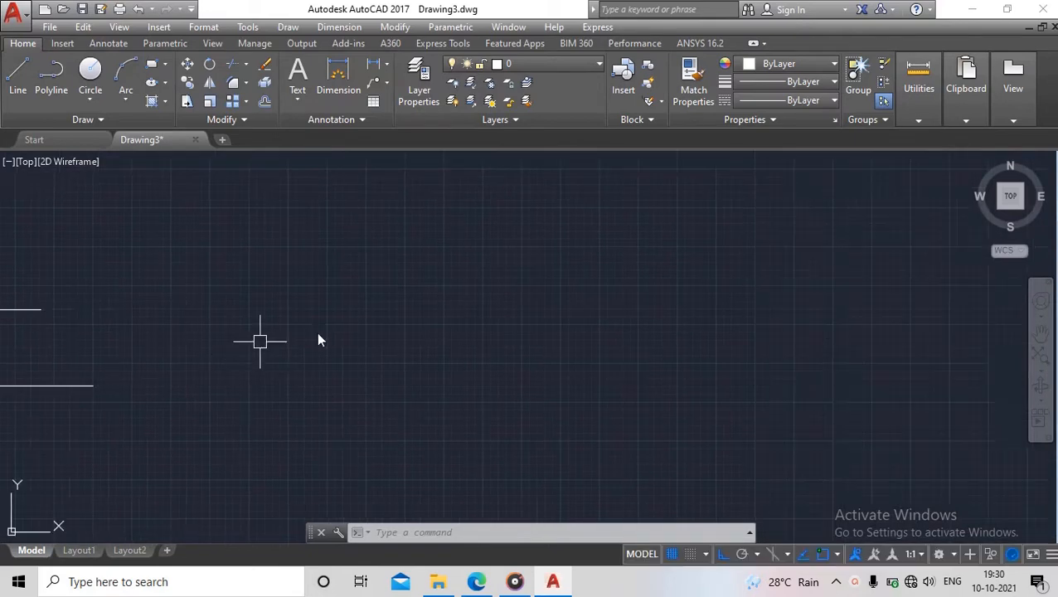
type("l")
key("Return")
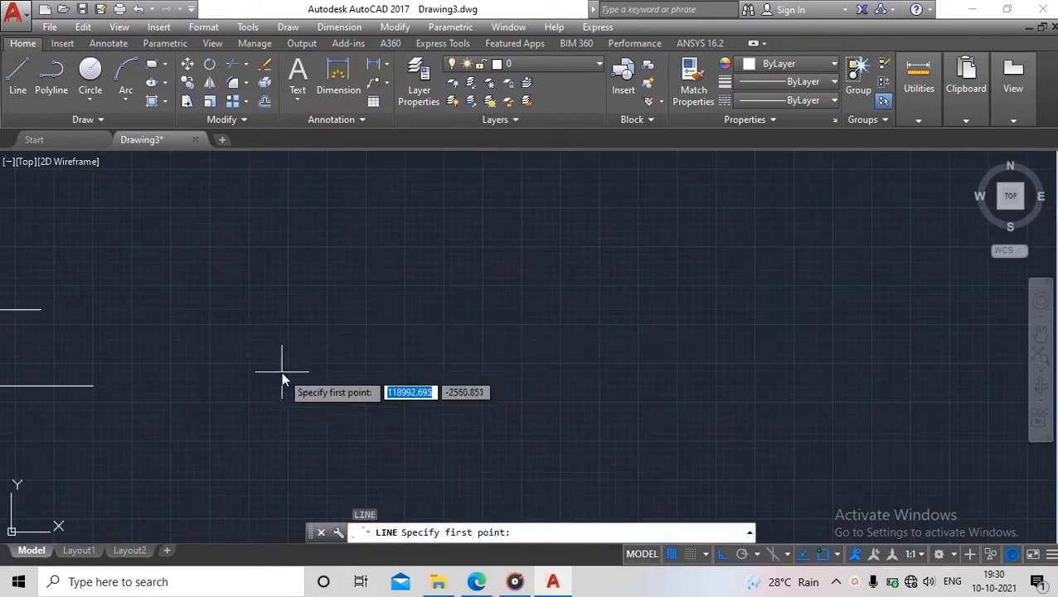
left_click(272, 400)
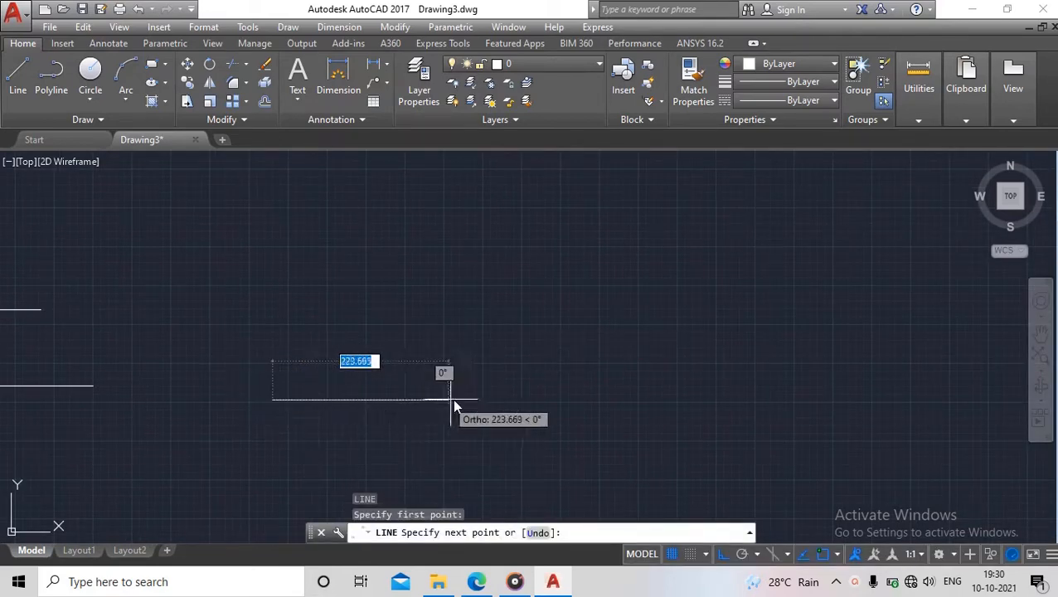
left_click(499, 418)
key("Escape")
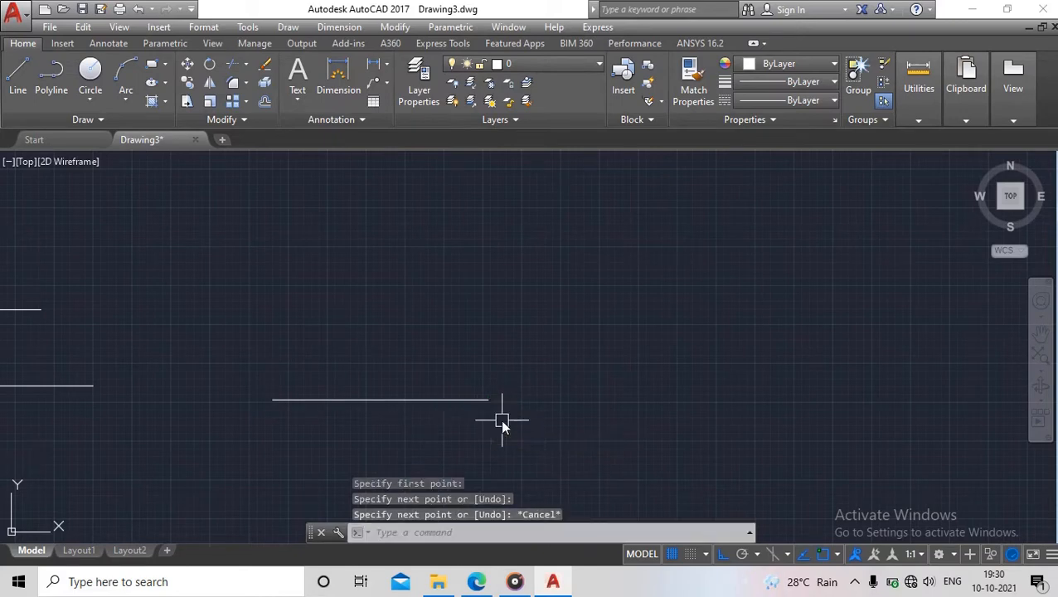
Draw one more freehand horizontal line with the Line command above the rightmost line
left_click(20, 75)
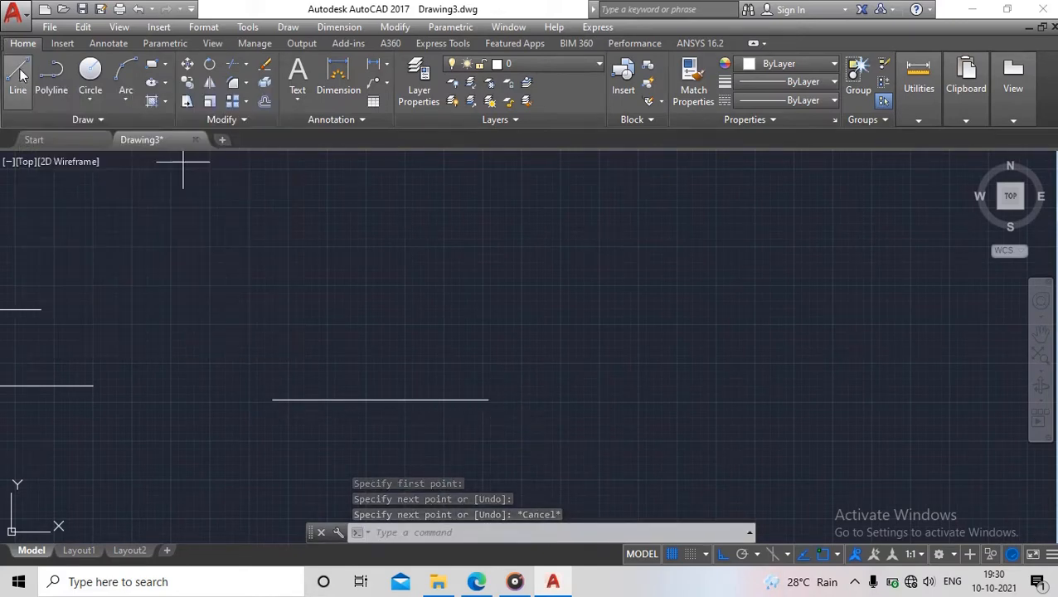
left_click(288, 257)
left_click(482, 257)
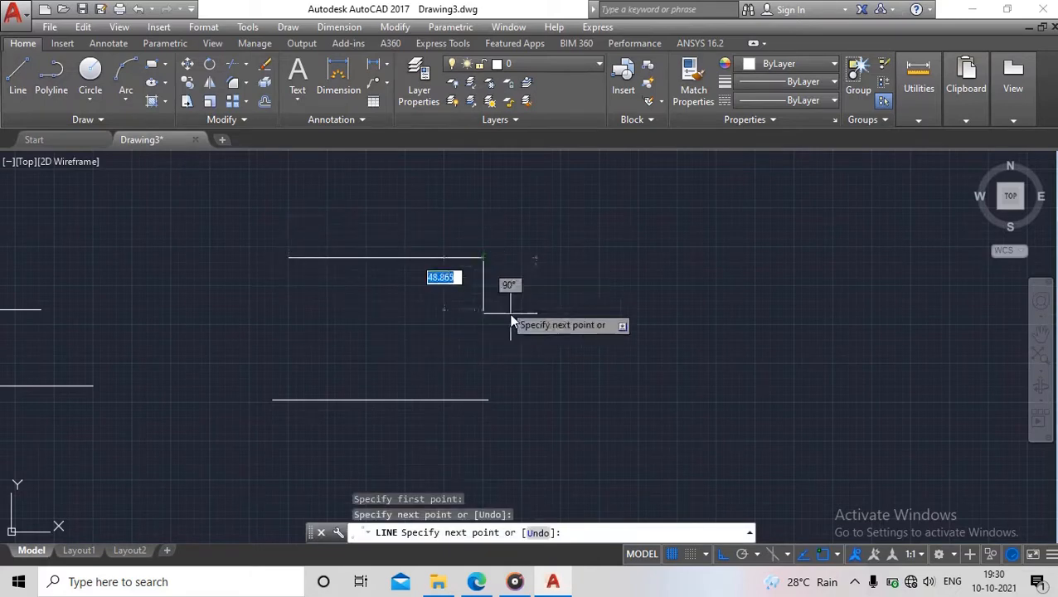
key("Escape")
Draw a horizontal line 500 long with the Line command in the empty area right of the newest pair of lines
scroll(516, 315, "down", 2)
mouse_move(480, 344)
middle_mouse_down()
mouse_move(420, 346)
mouse_move(345, 307)
middle_mouse_up()
middle_click_drag(449, 302, 333, 342)
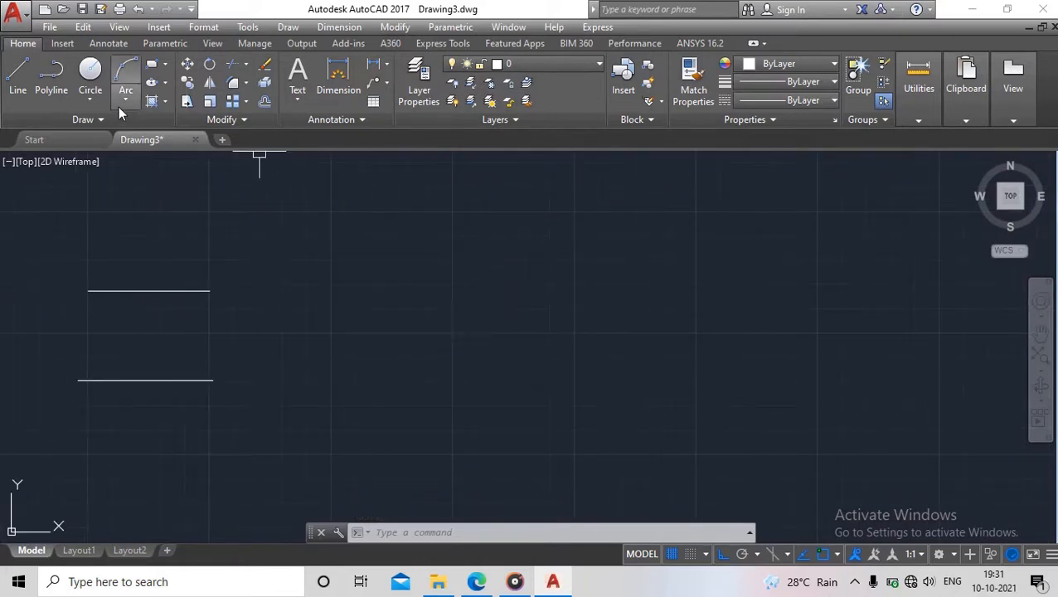
left_click(18, 73)
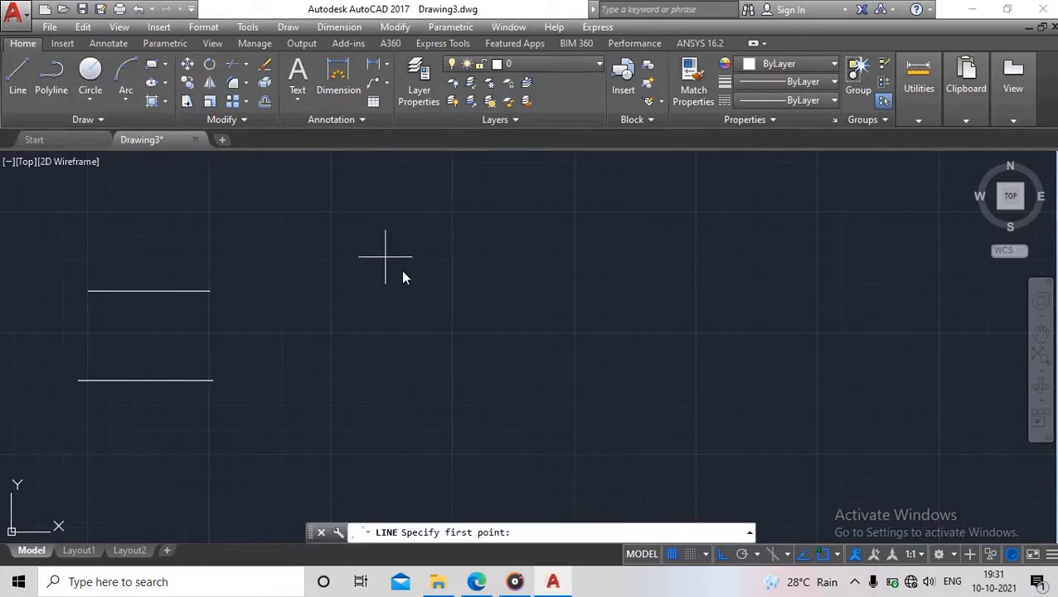
left_click(400, 413)
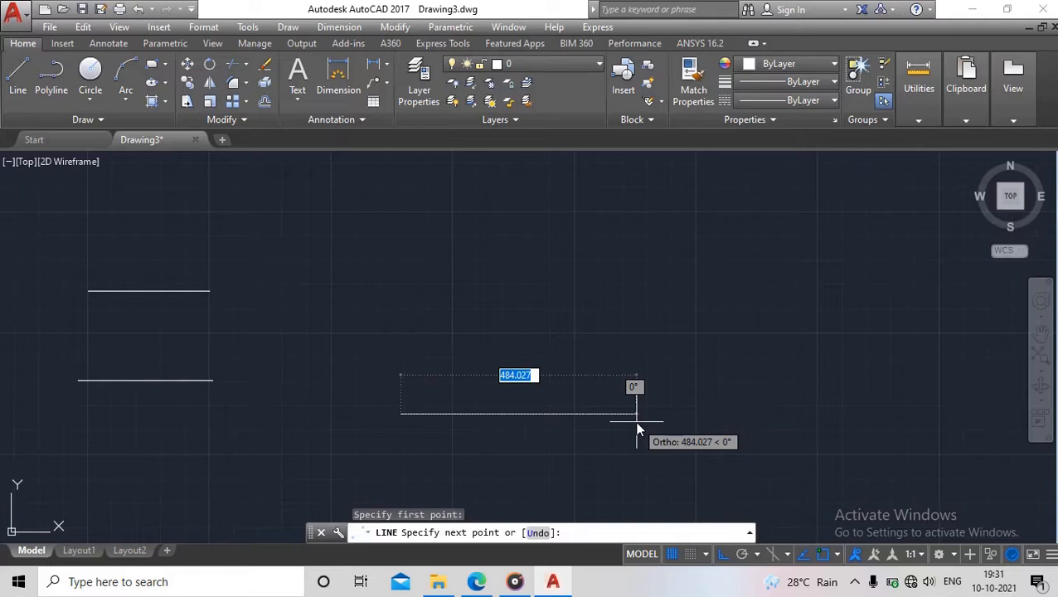
type("5")
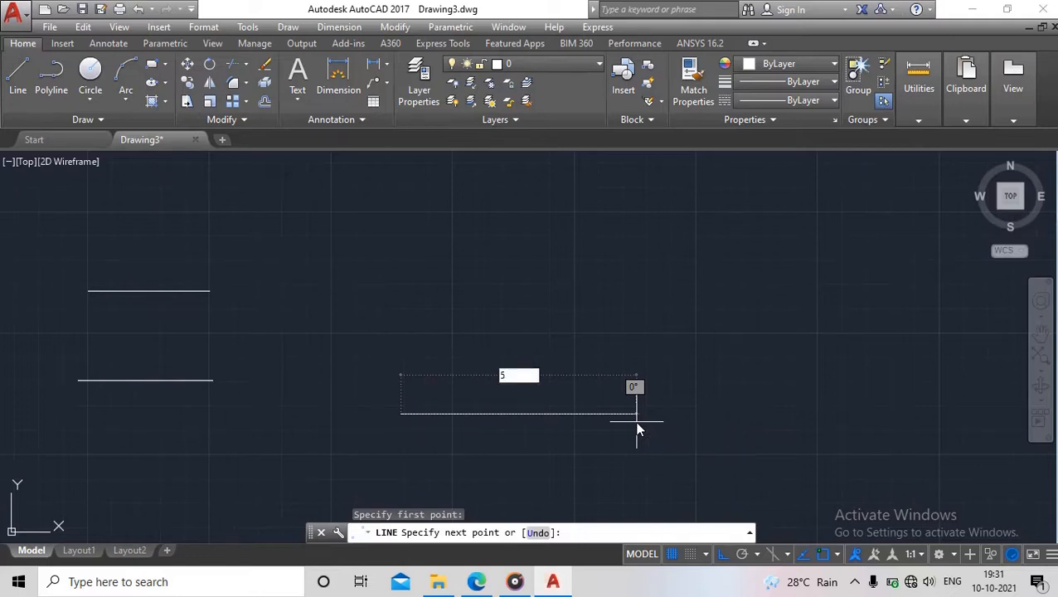
type("00")
key("Return")
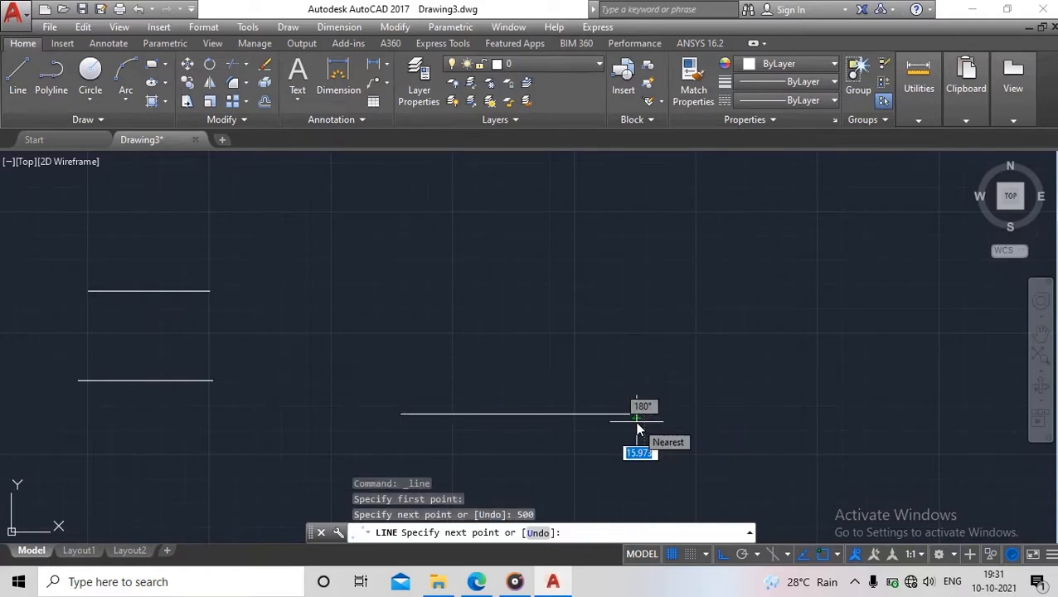
key("Escape")
Draw a line 500 long at 45° with the Line command, starting from the left endpoint of the 500-long horizontal line
middle_click_drag(524, 421, 399, 404)
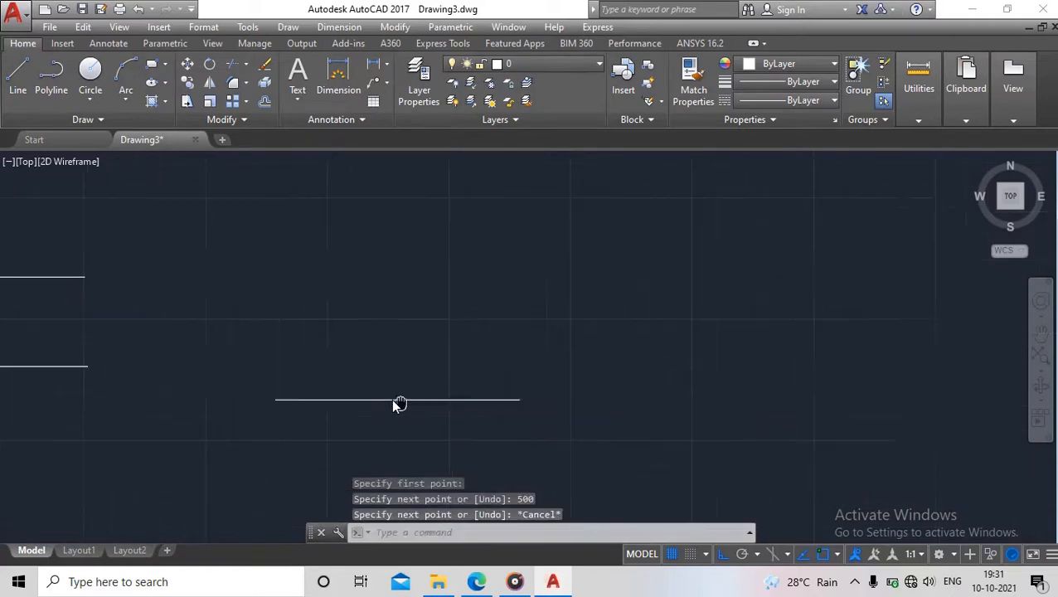
scroll(463, 398, "up", 2)
middle_click_drag(465, 405, 357, 421)
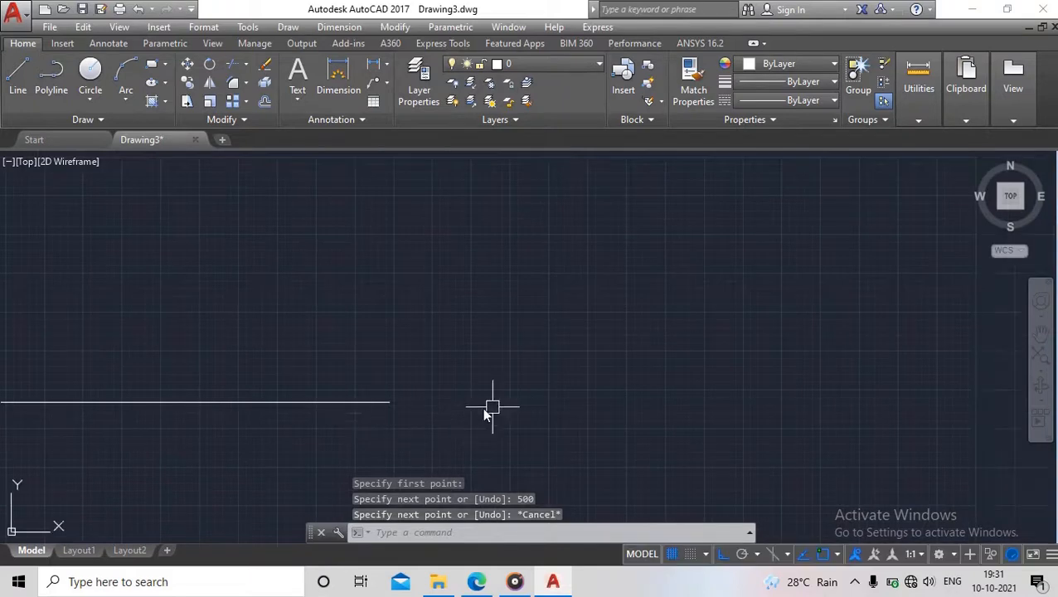
middle_click_drag(494, 408, 824, 408)
middle_click_drag(322, 361, 314, 373)
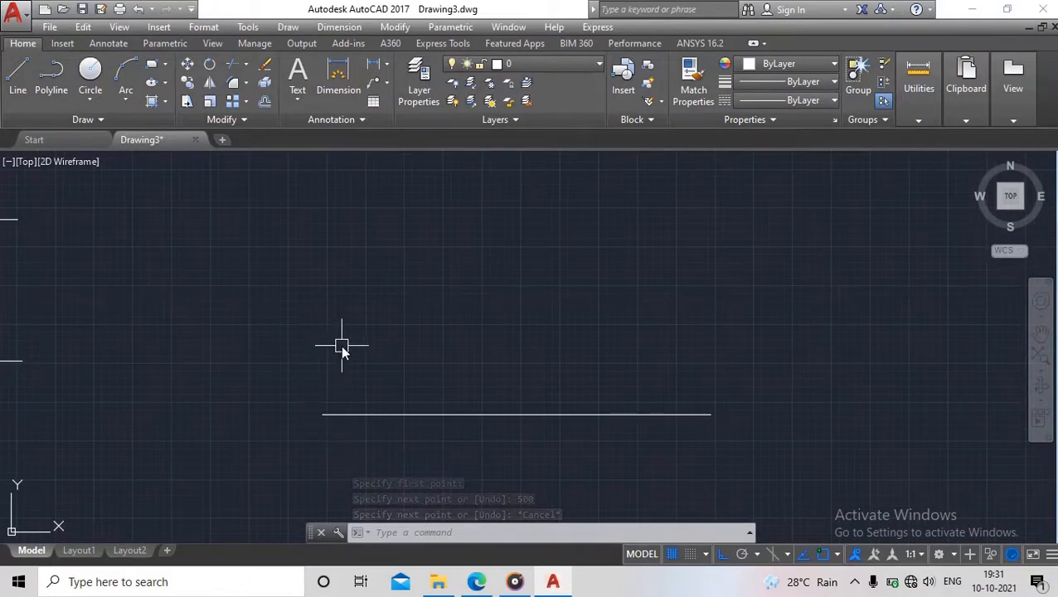
type("l")
key("Return")
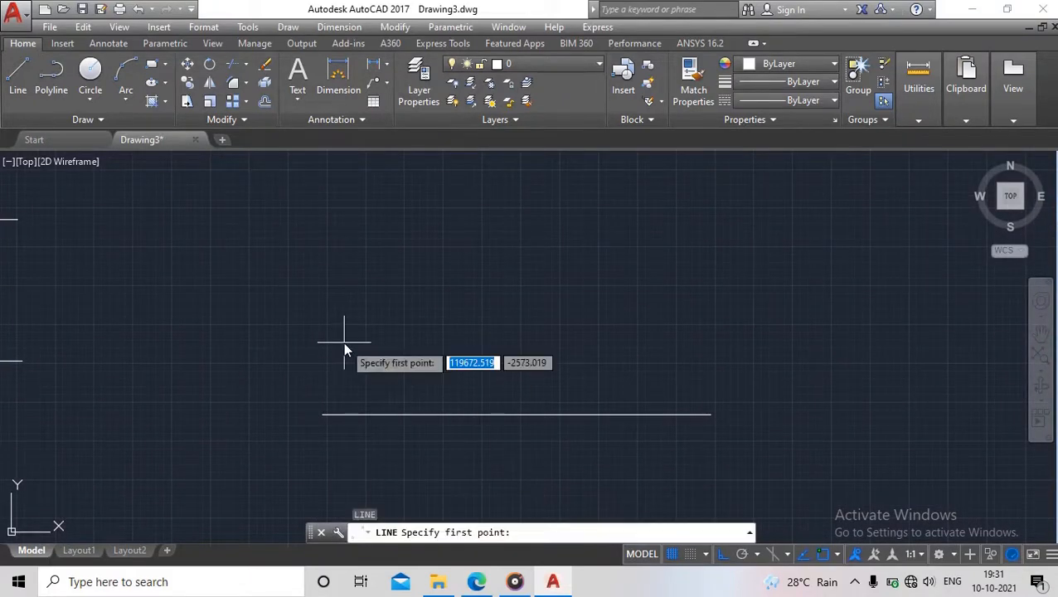
left_click(322, 414)
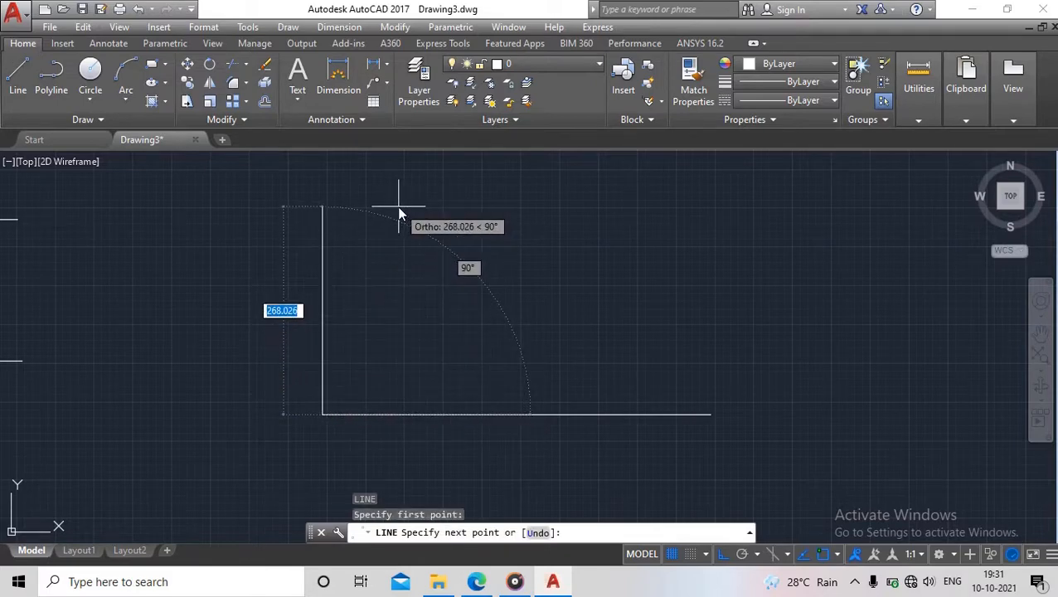
type("500")
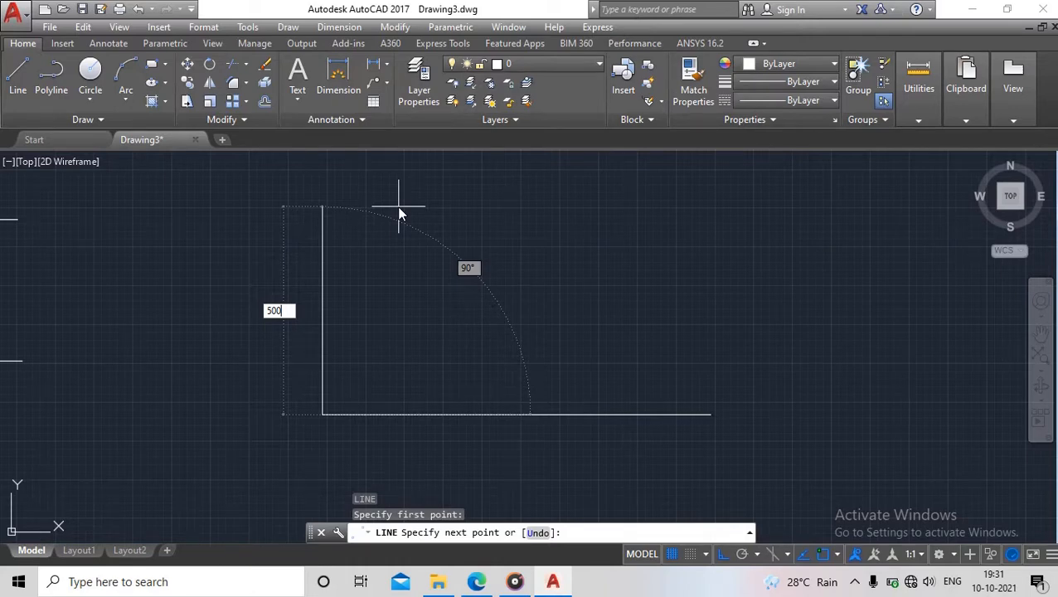
key("Tab")
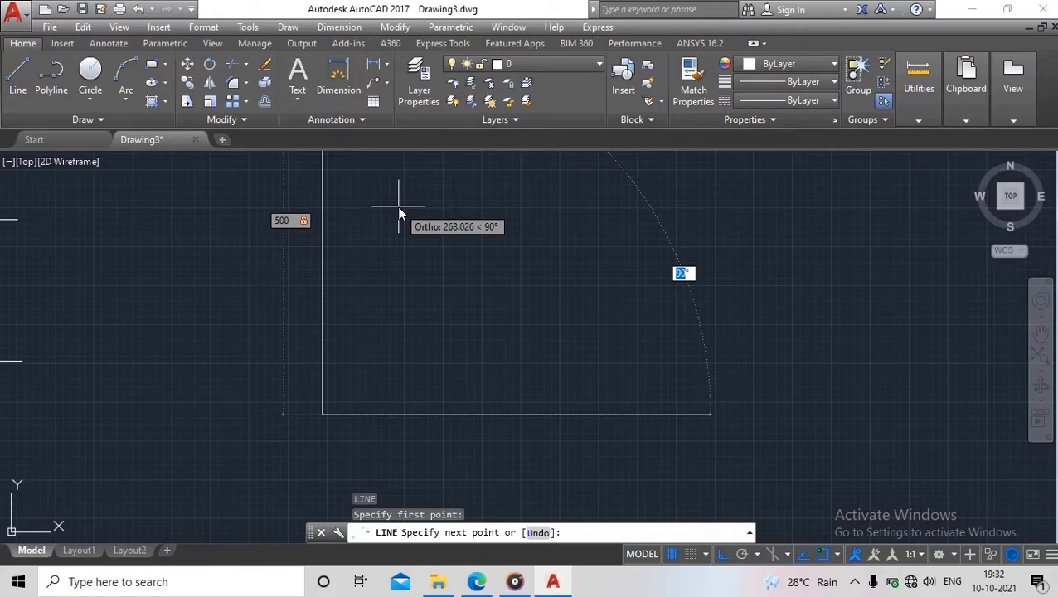
type("45")
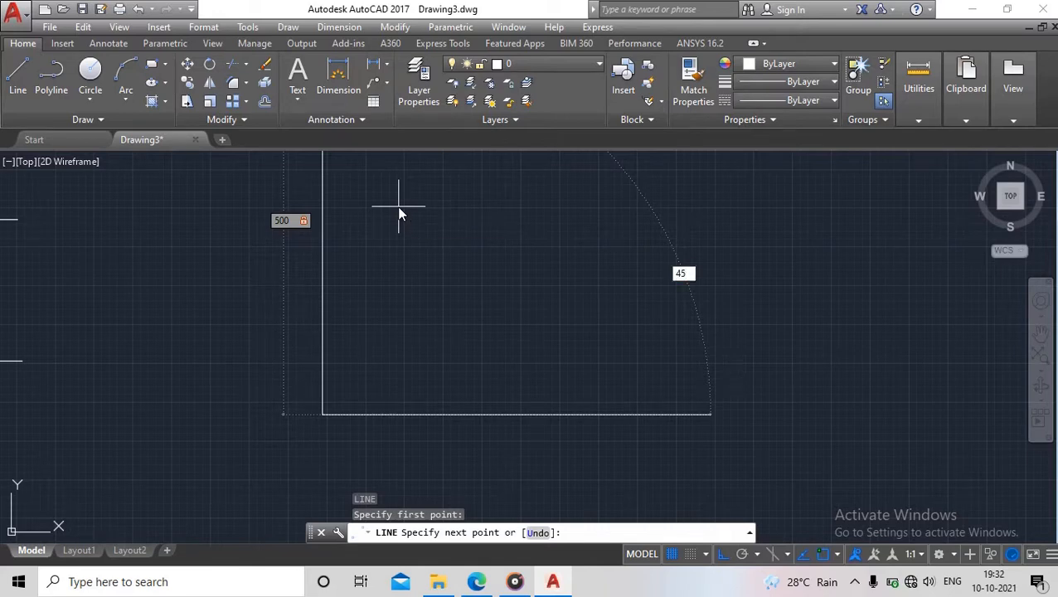
key("Return")
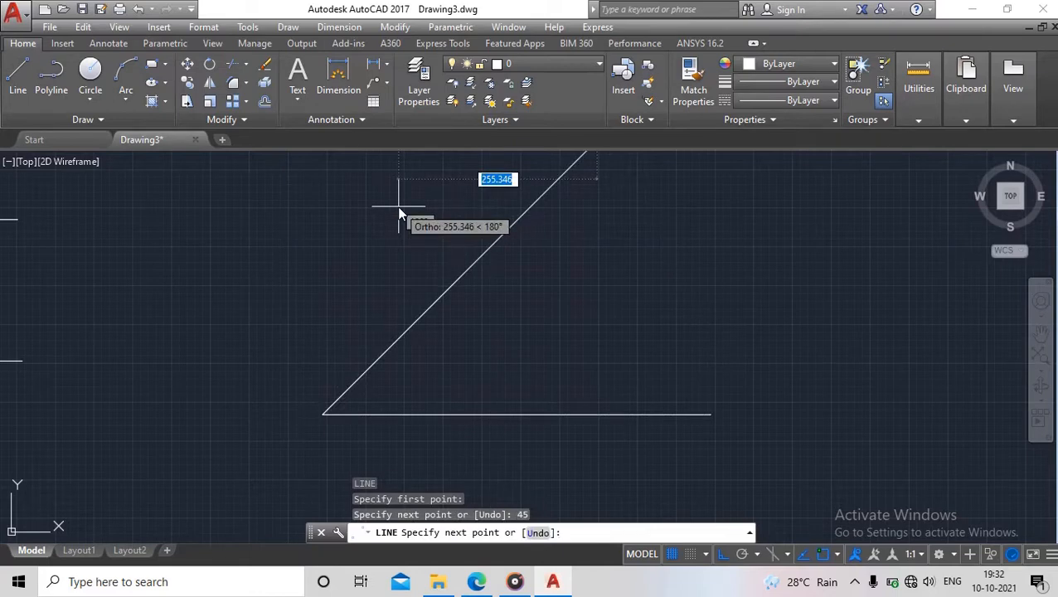
key("Escape")
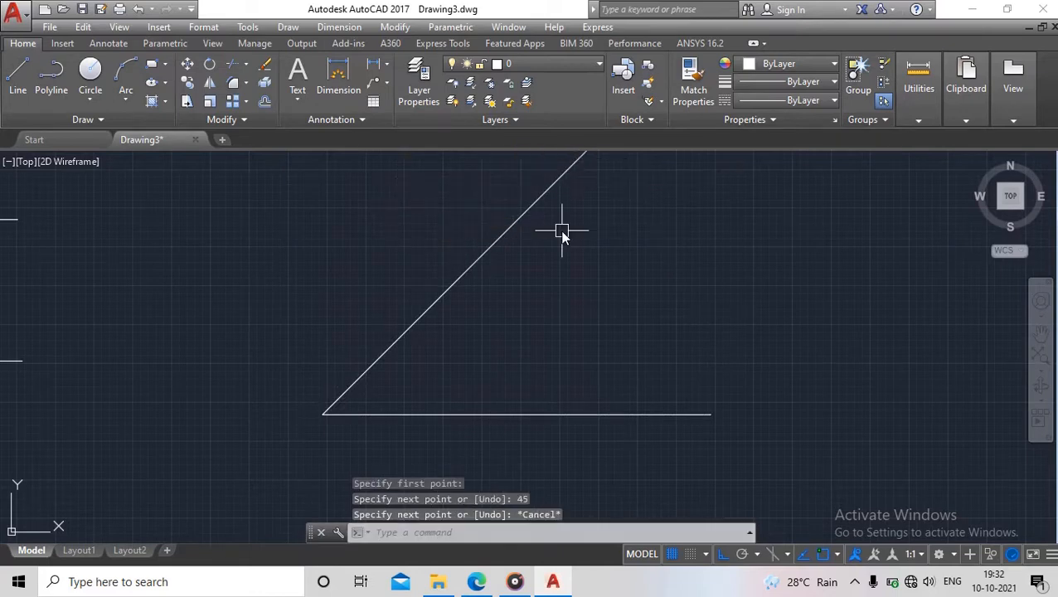
mouse_move(689, 426)
middle_mouse_down()
mouse_move(701, 448)
mouse_move(693, 491)
mouse_move(656, 464)
middle_mouse_up()
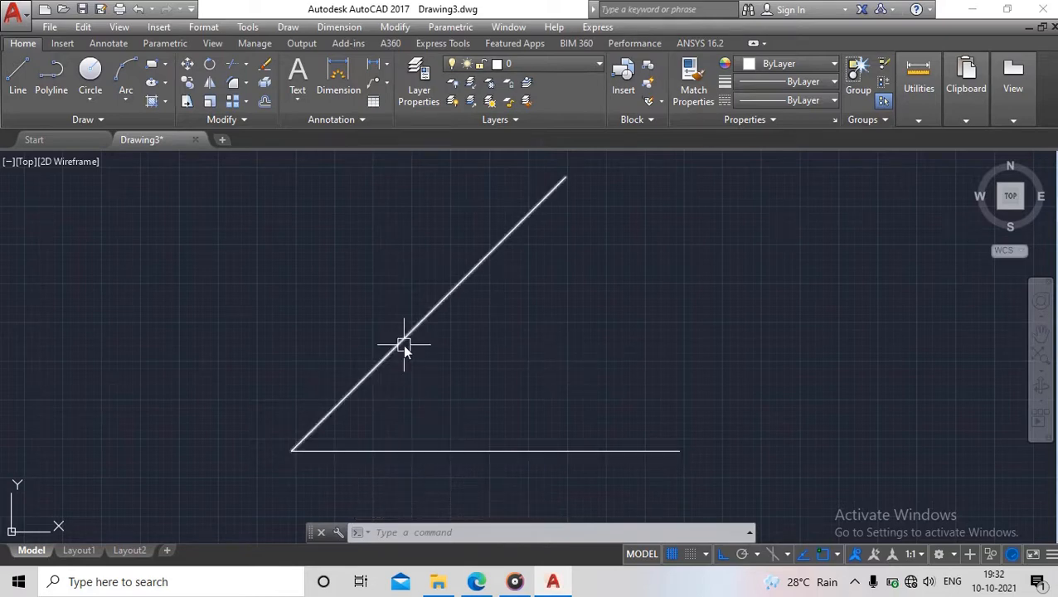
scroll(630, 406, "down", 2)
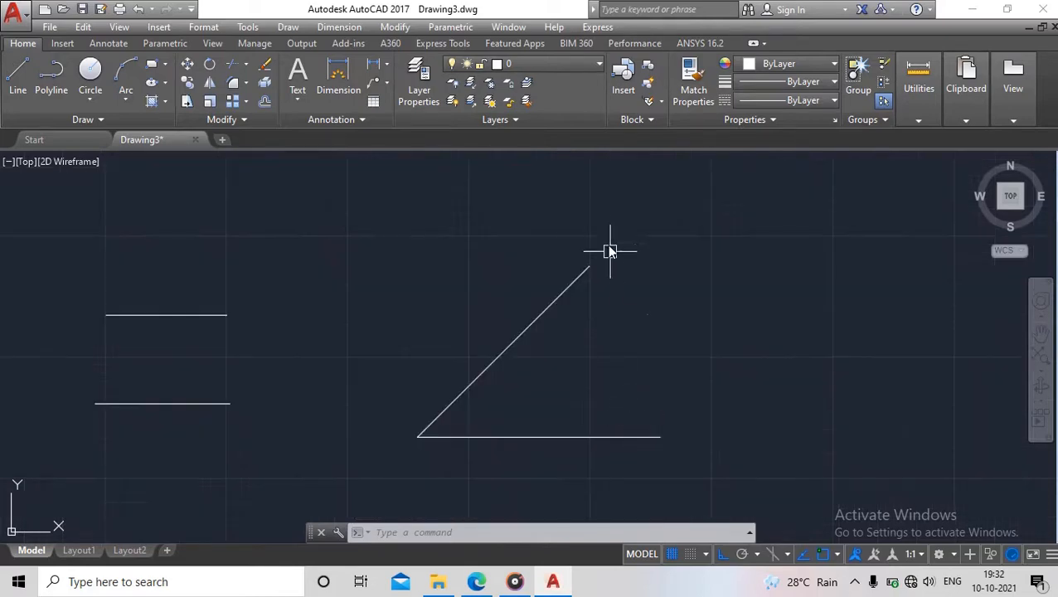
Draw a circle of radius 500 with the Circle command in the empty area right of the angled line pair
middle_click_drag(602, 421, 458, 406)
scroll(386, 334, "up", 2)
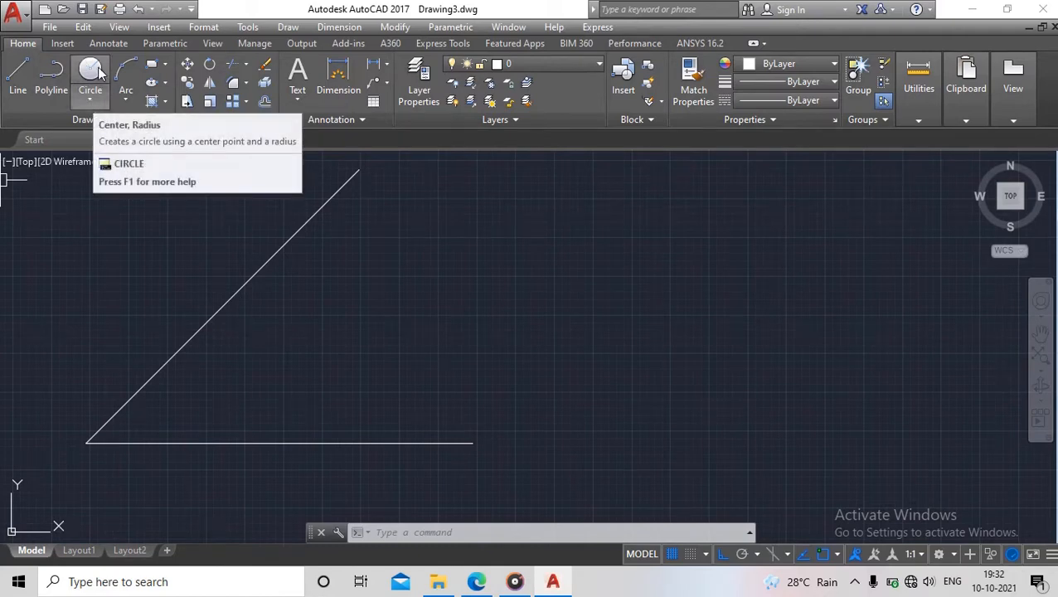
mouse_move(566, 323)
middle_mouse_down()
mouse_move(399, 336)
mouse_move(352, 327)
middle_mouse_up()
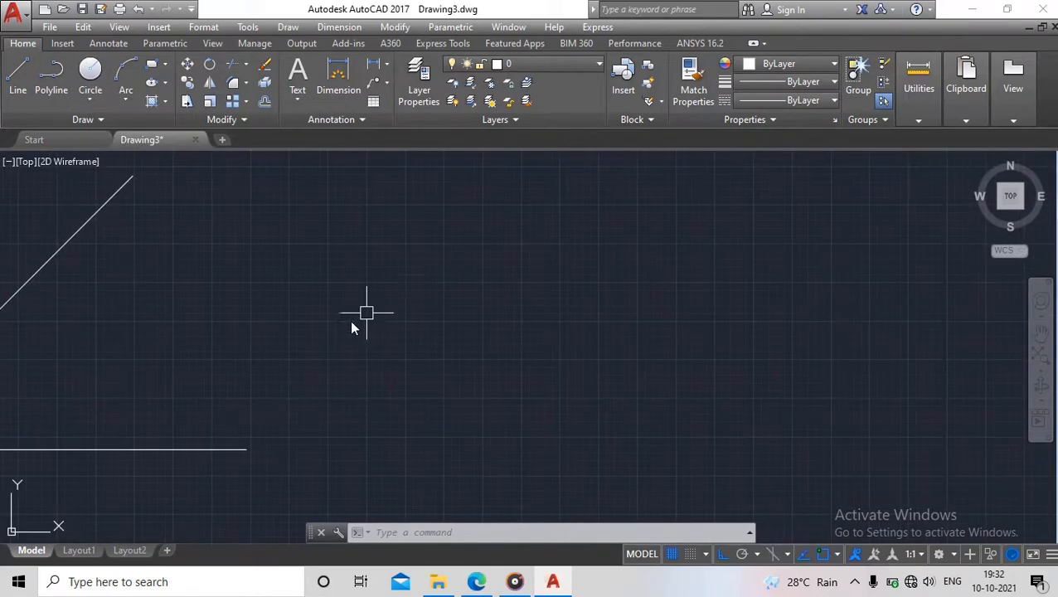
type("c")
key("Return")
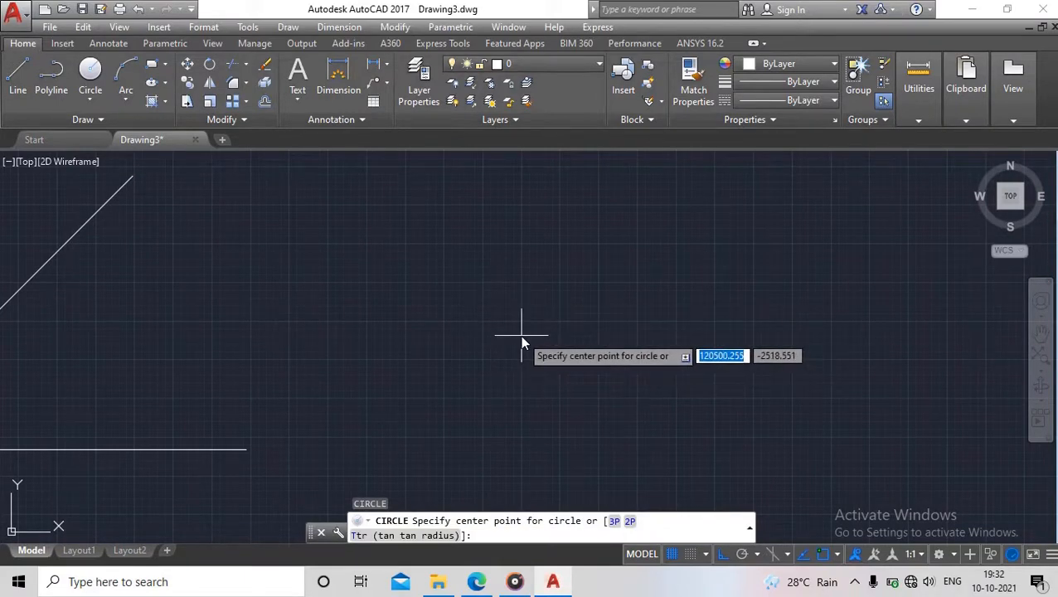
scroll(464, 338, "down", 4)
left_click(524, 329)
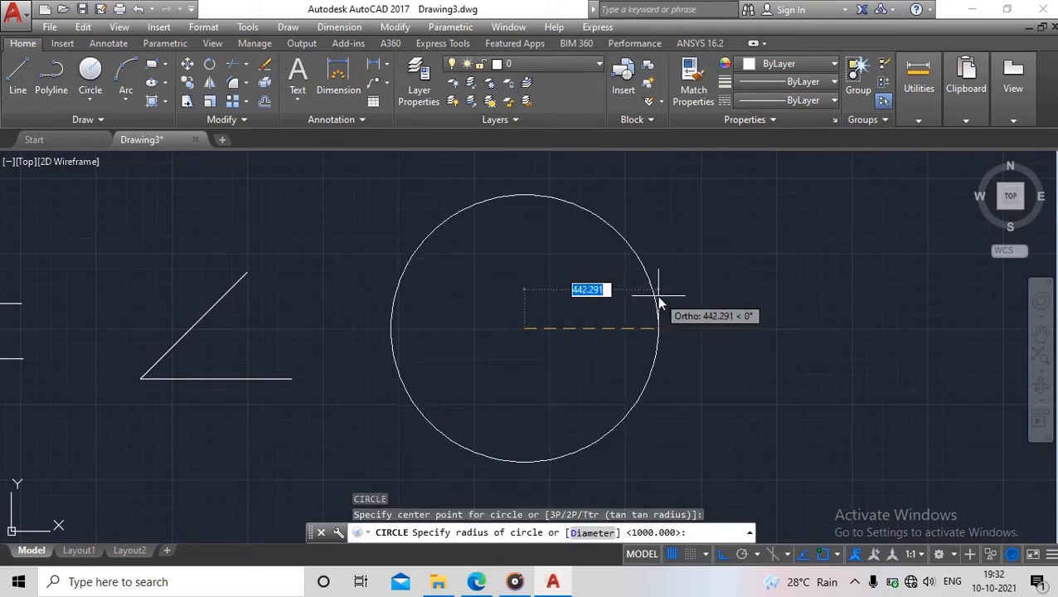
type("500")
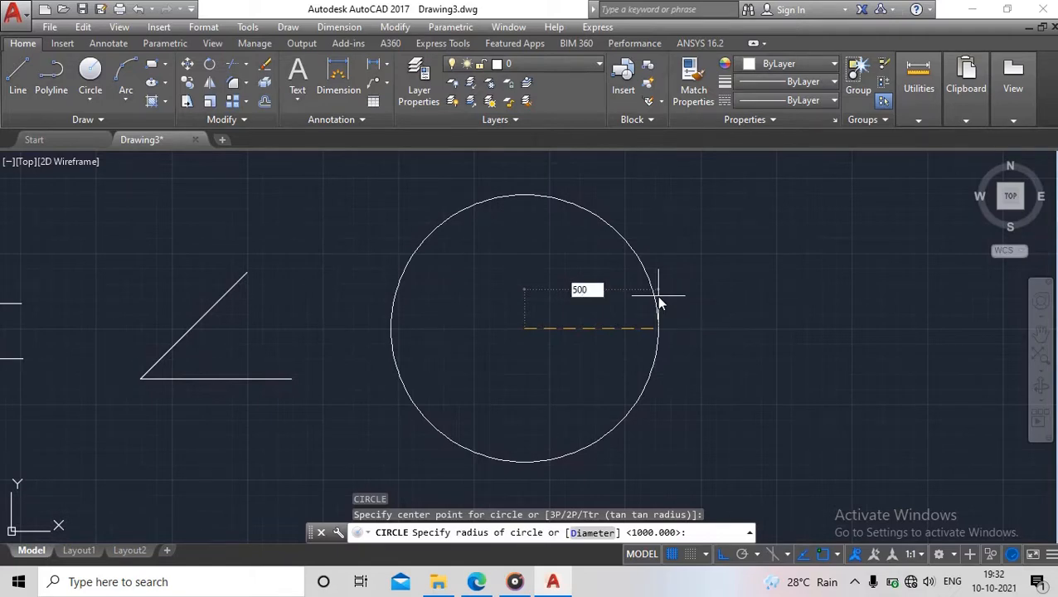
key("Return")
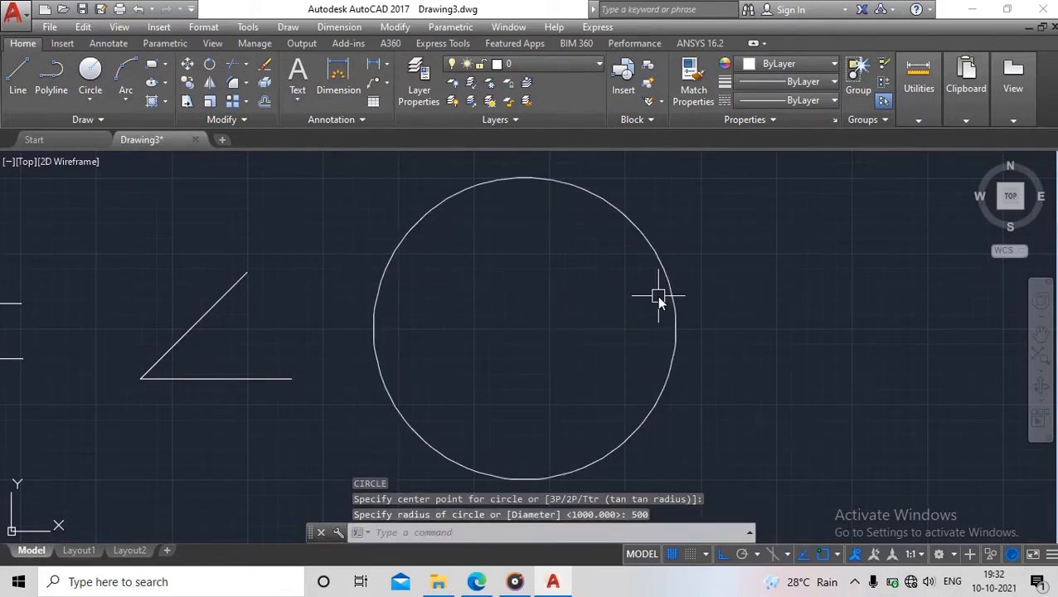
Draw a circle right of the radius-500 circle using the Circle command's Diameter option, with a diameter of 250
scroll(623, 332, "down", 3)
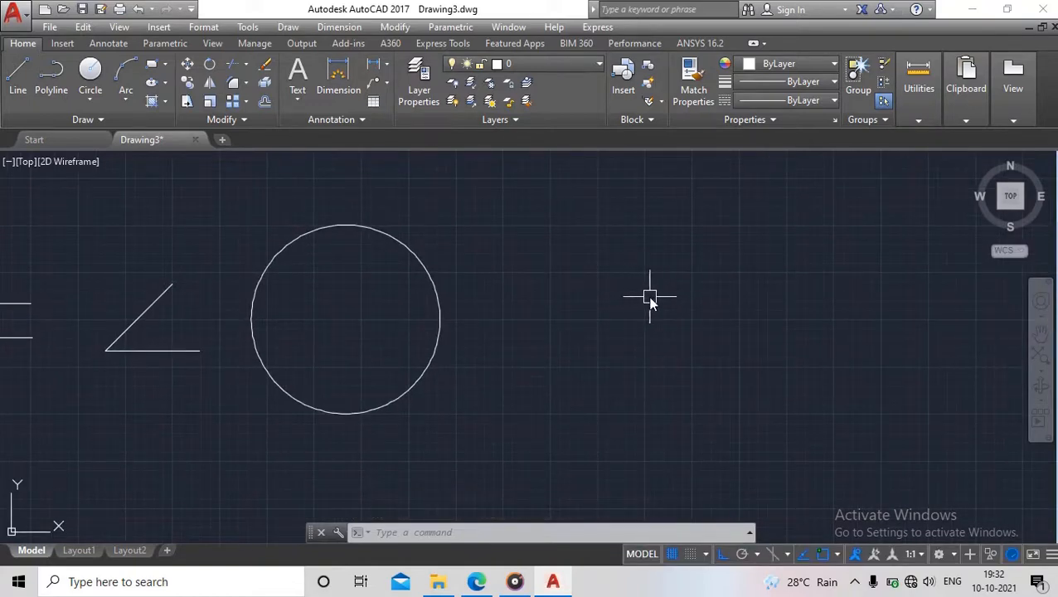
type("c")
key("Return")
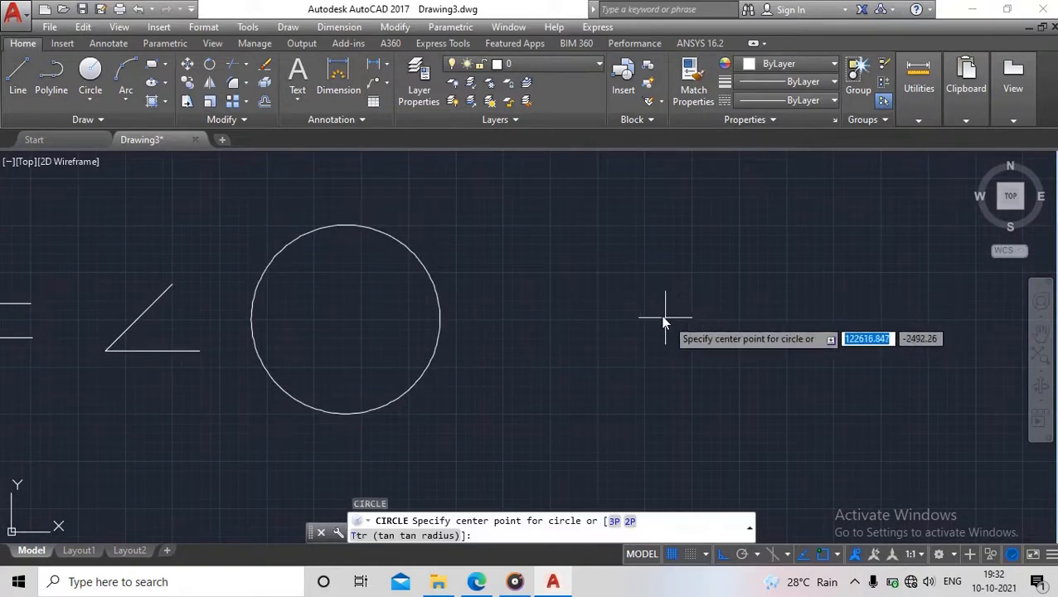
left_click(646, 321)
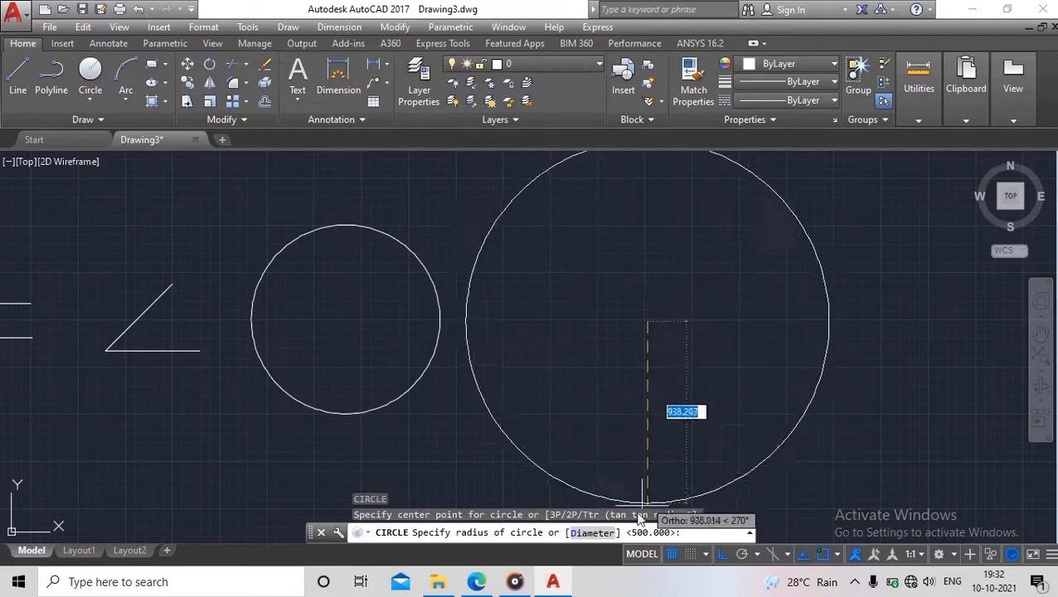
left_click(589, 534)
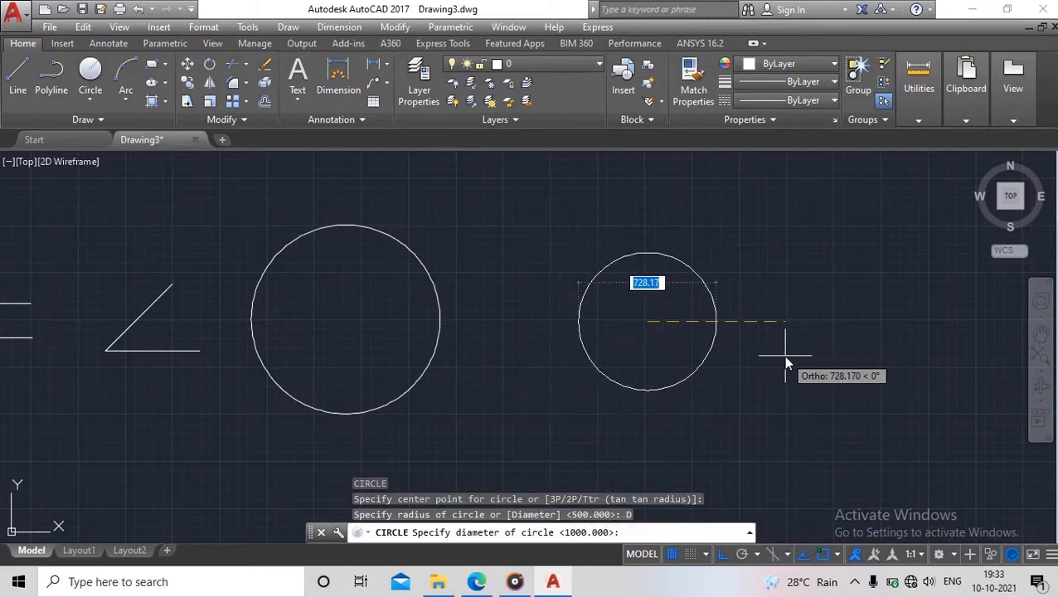
type("250")
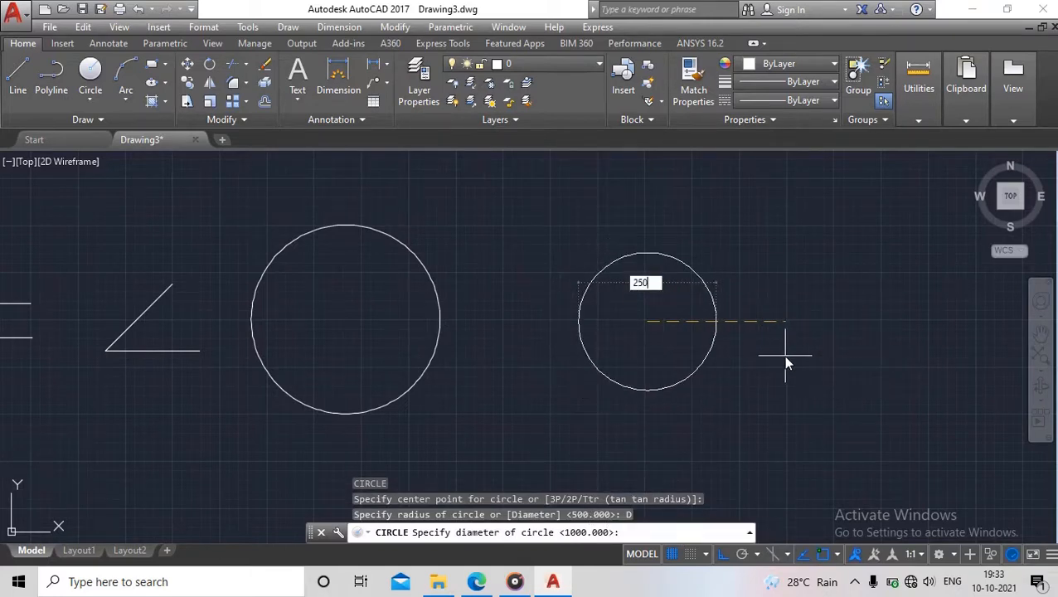
key("Return")
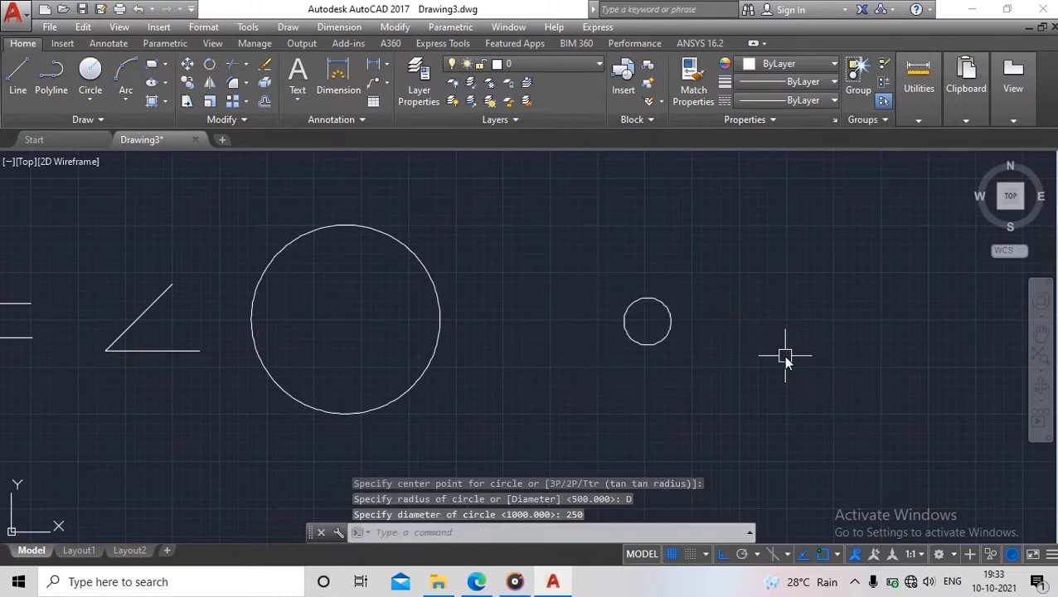
scroll(704, 329, "up", 5)
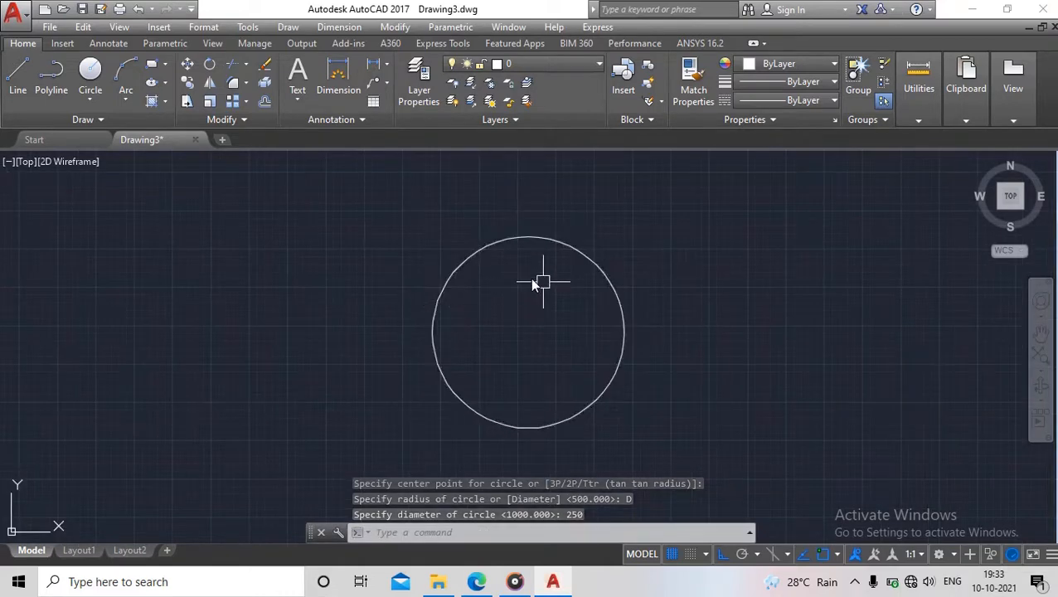
scroll(699, 392, "down", 5)
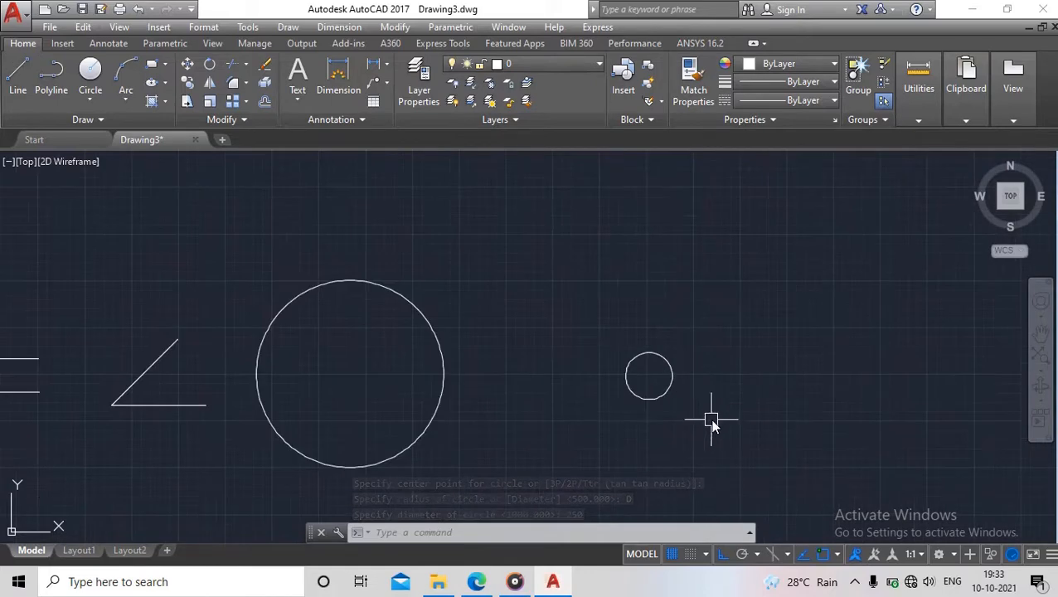
middle_click_drag(712, 423, 316, 365)
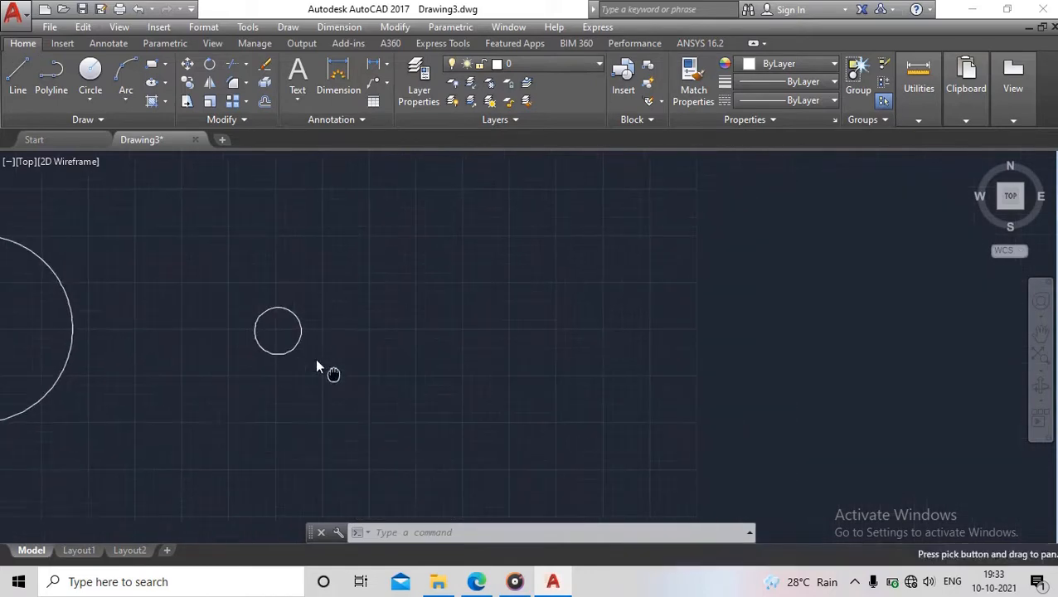
left_click(89, 101)
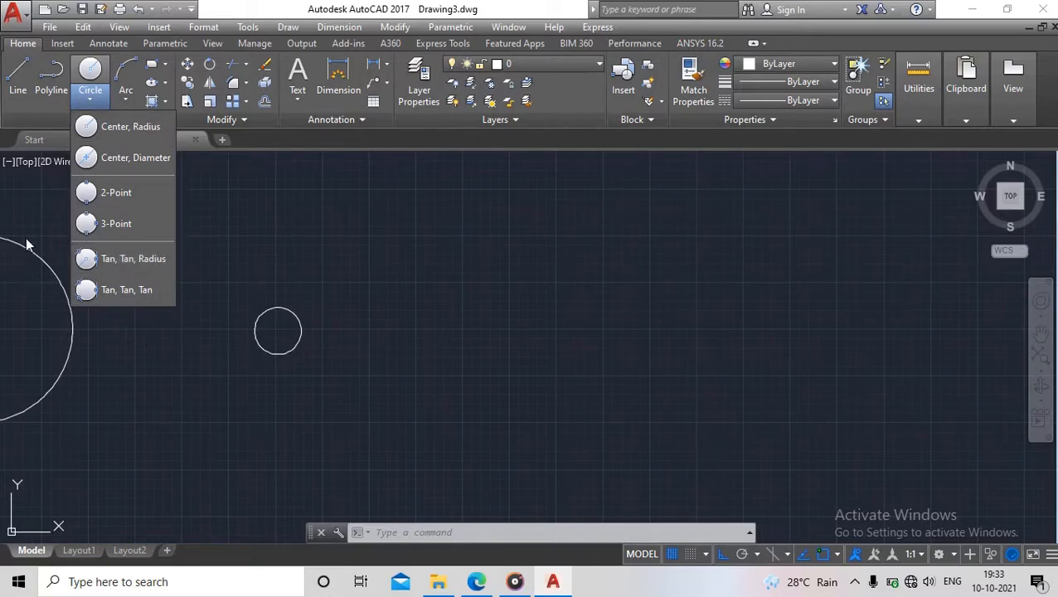
scroll(390, 283, "down", 2)
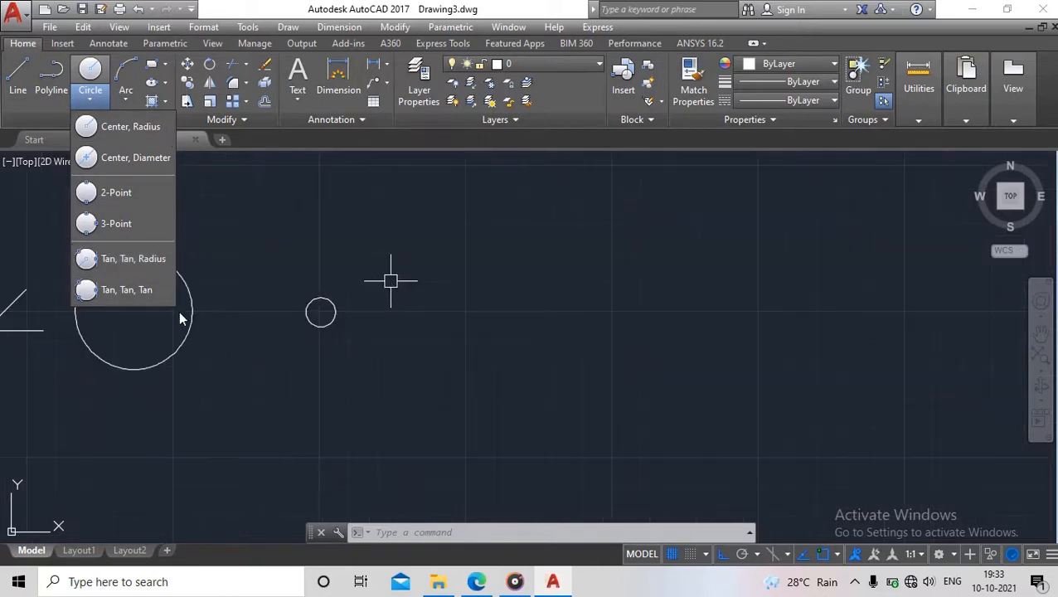
key("Escape")
key("Escape")
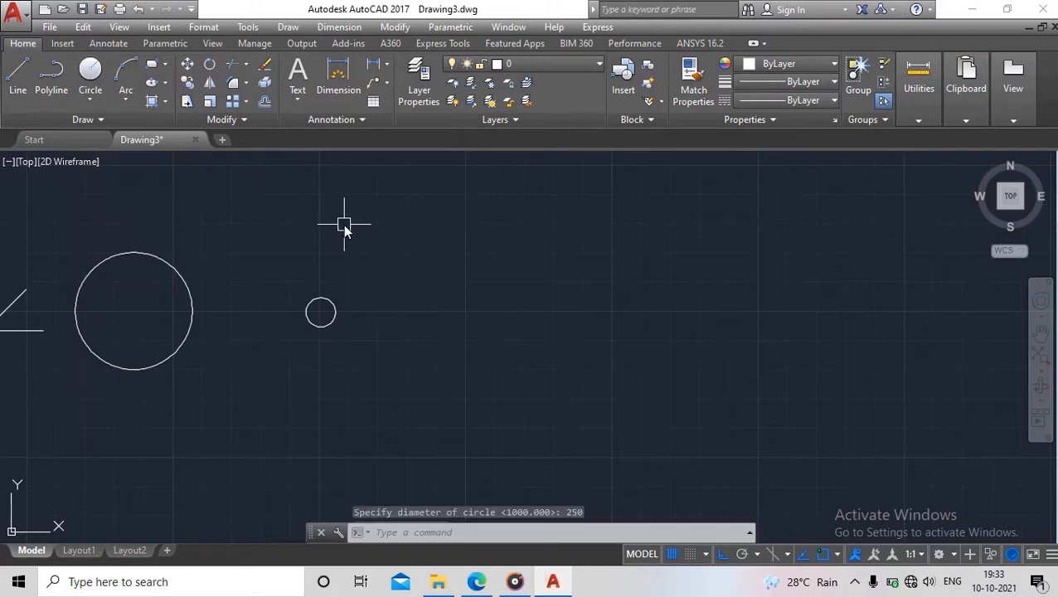
Draw a Center, Radius circle of radius 500 in the empty area right of the small circle
middle_click_drag(441, 286, 317, 308)
left_click(91, 98)
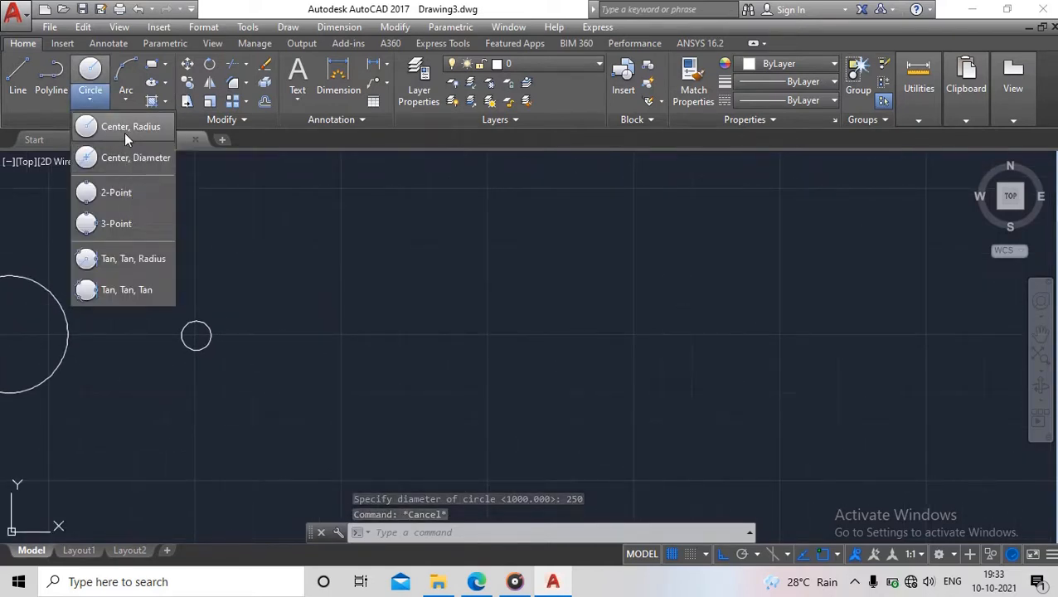
left_click(125, 133)
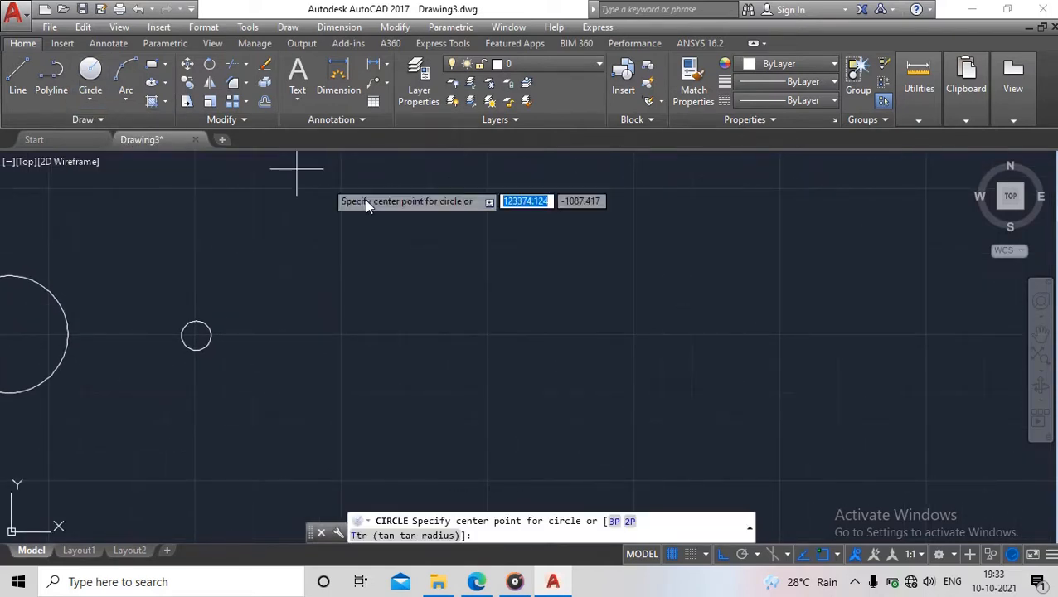
left_click(431, 309)
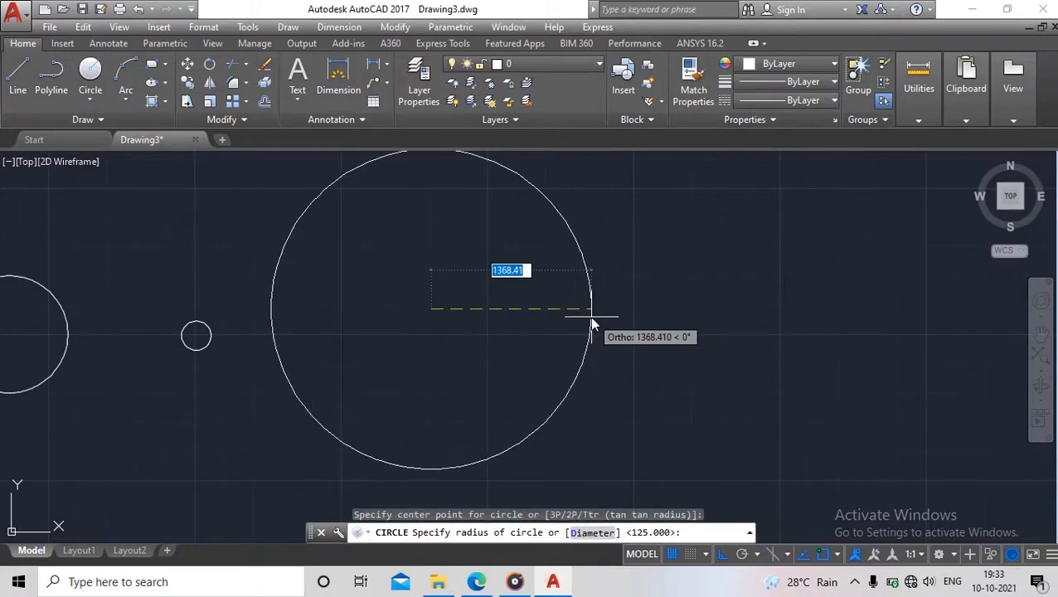
type("500")
key("Return")
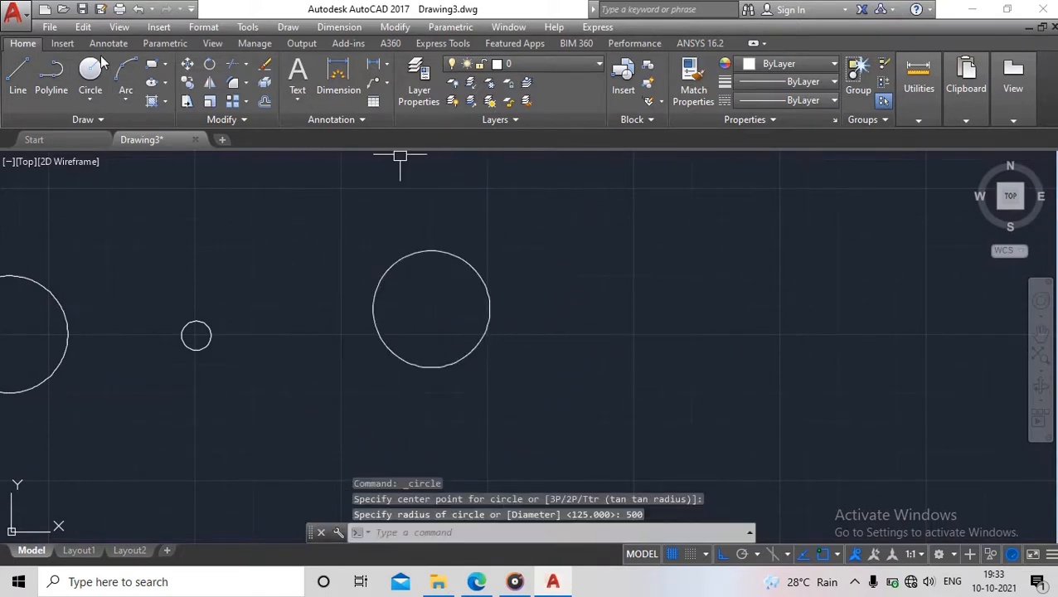
Draw a freehand Center, Diameter circle, somewhat larger than the radius-500 circle, in the empty area to that circle's right
left_click(90, 98)
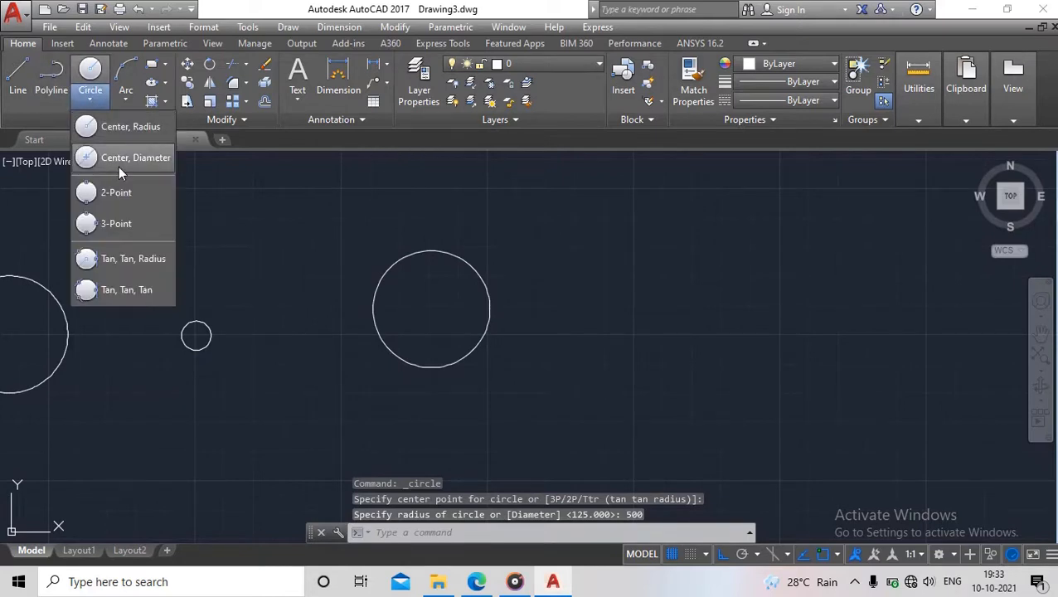
left_click(118, 166)
middle_click_drag(803, 303, 470, 276)
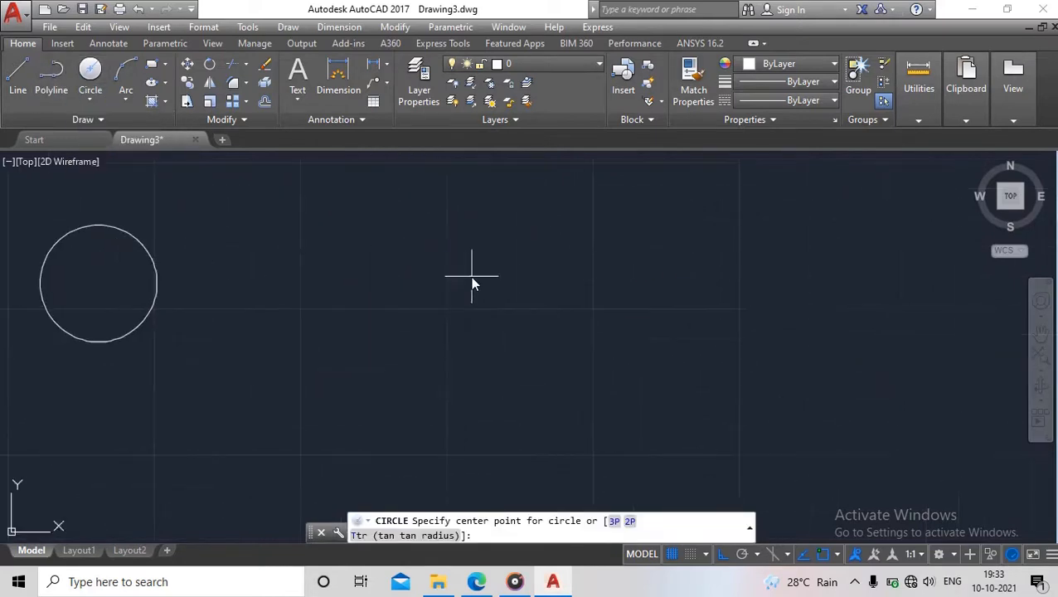
left_click(451, 283)
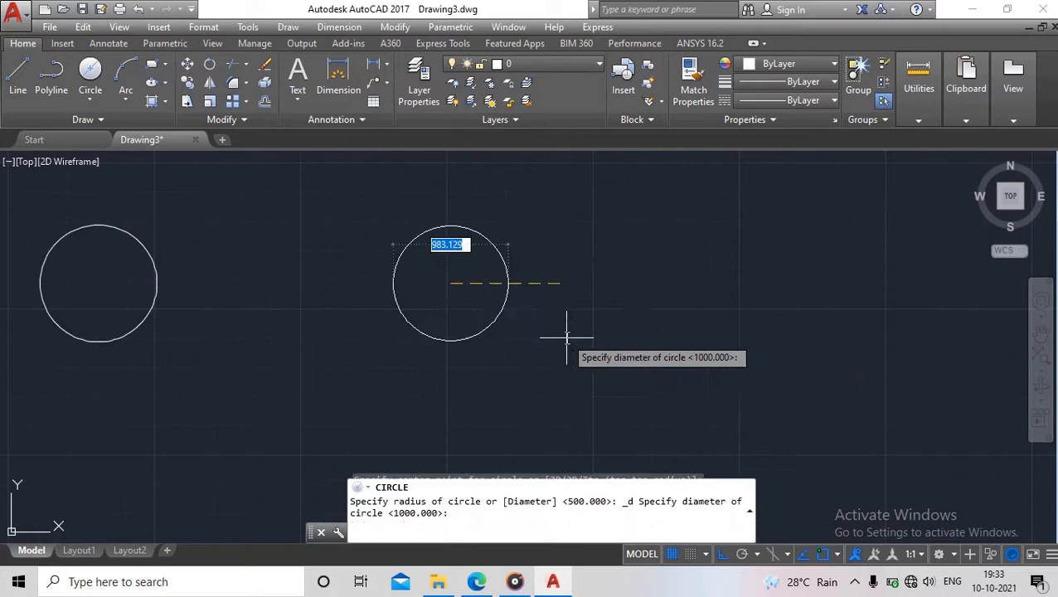
left_click(618, 318)
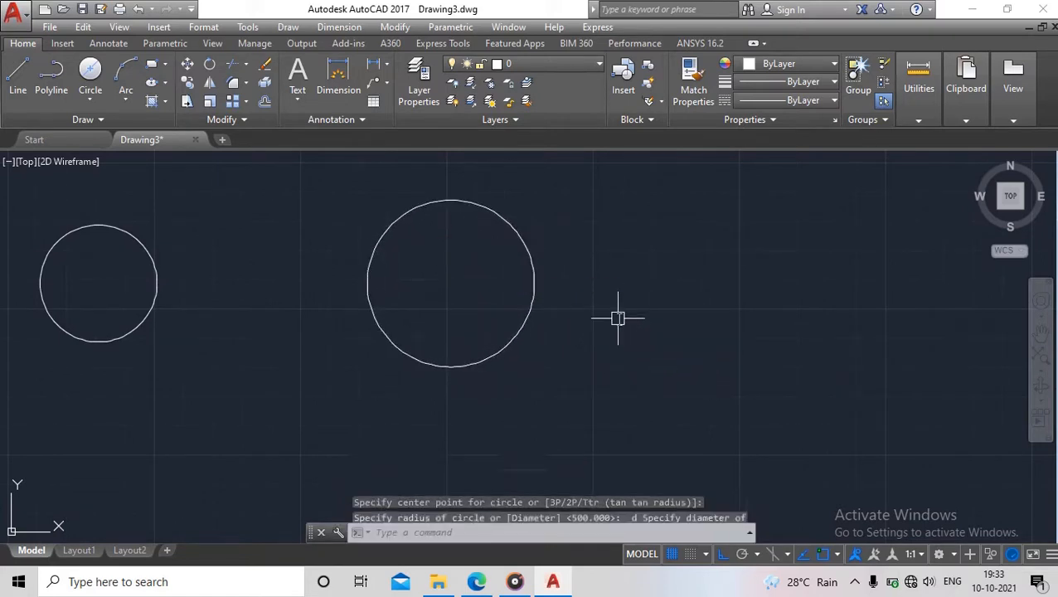
Draw a single horizontal line with the Line command in the empty area right of the Center, Diameter circle
left_click(86, 99)
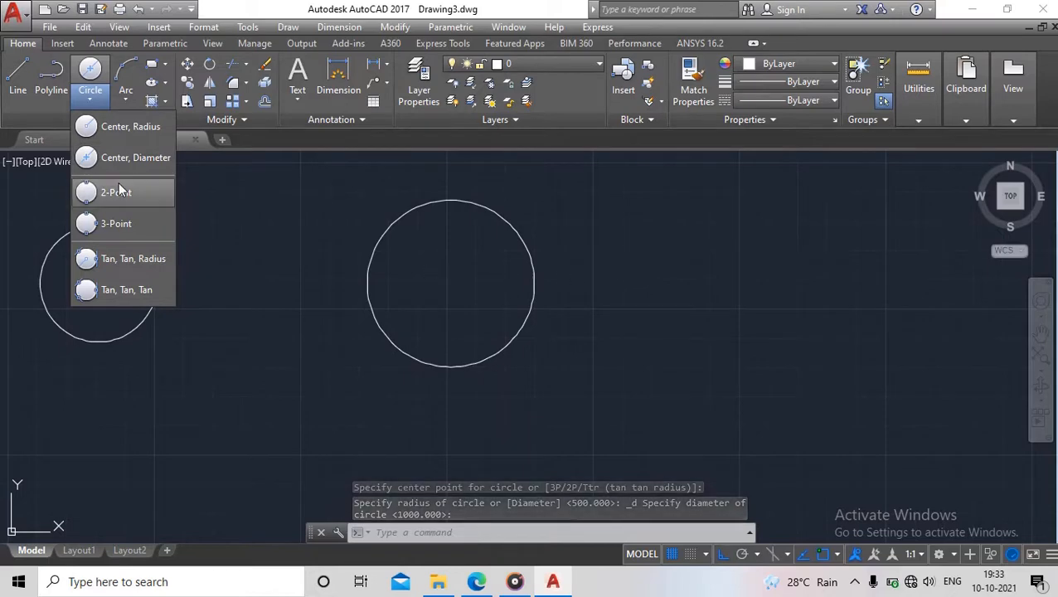
key("Escape")
scroll(563, 299, "down", 5)
middle_click_drag(539, 302, 244, 305)
key("Return")
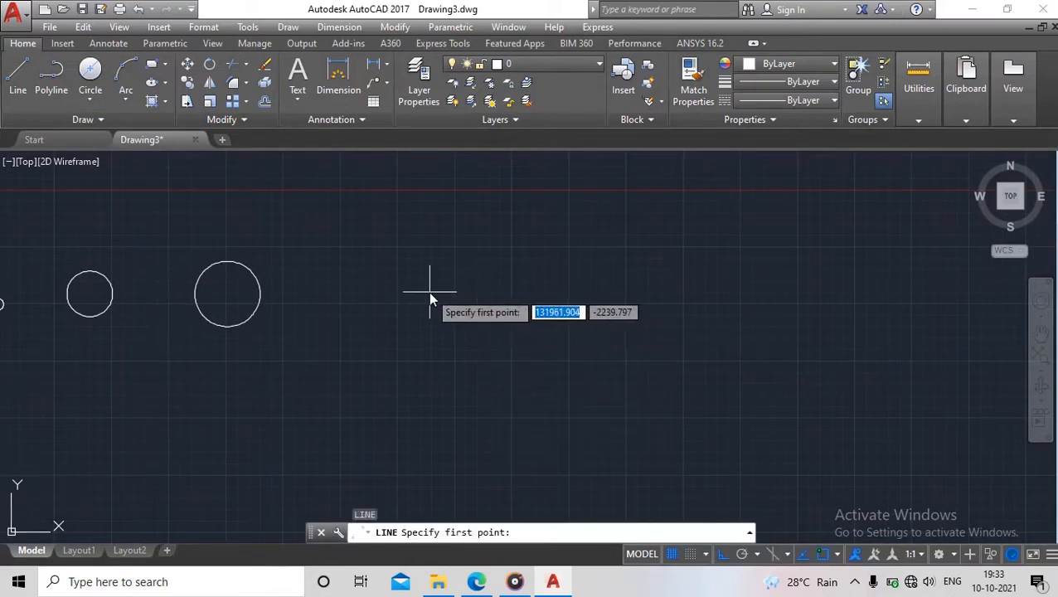
left_click(429, 291)
left_click(645, 292)
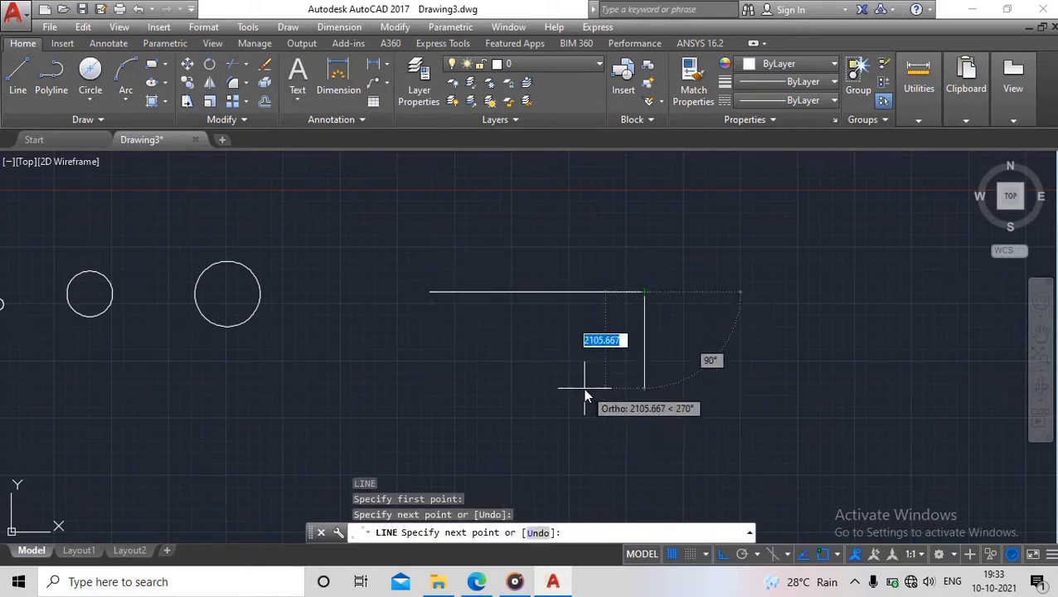
key("Escape")
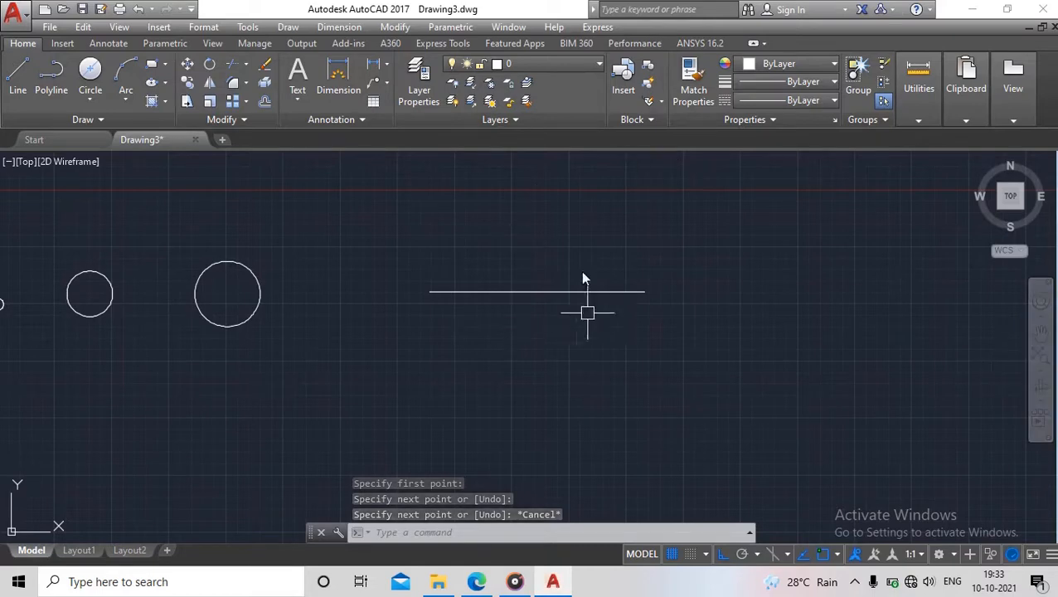
Draw a 2-Point circle using the two endpoints of the horizontal line as the ends of its diameter
left_click(89, 99)
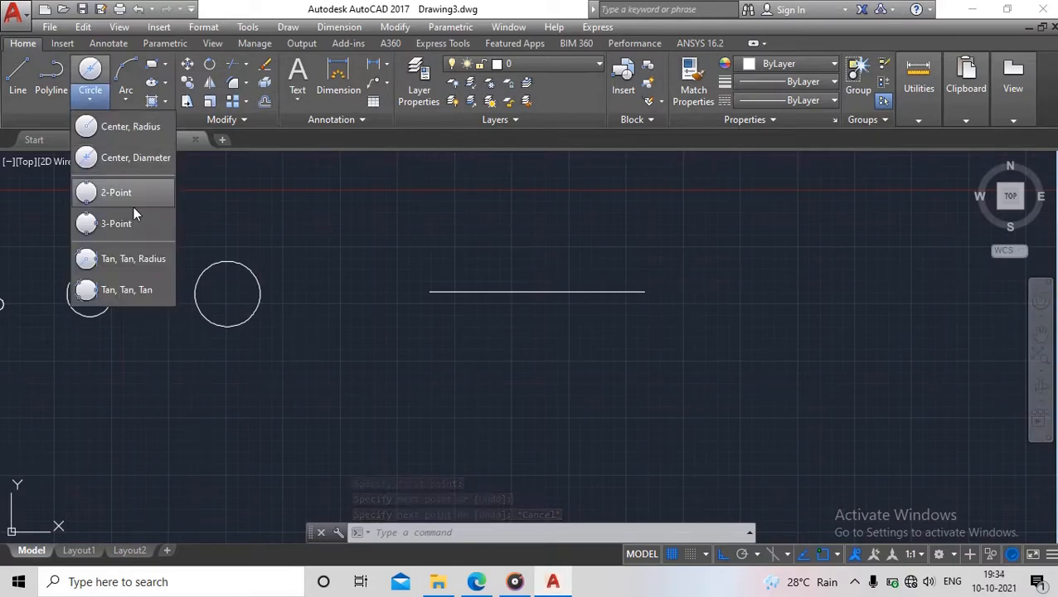
left_click(134, 191)
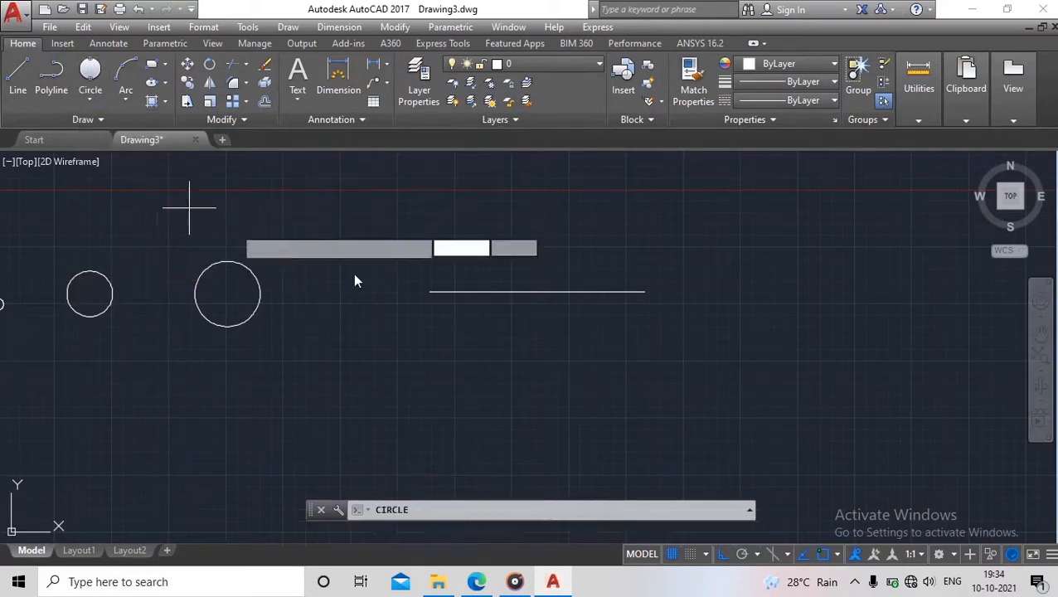
left_click(428, 291)
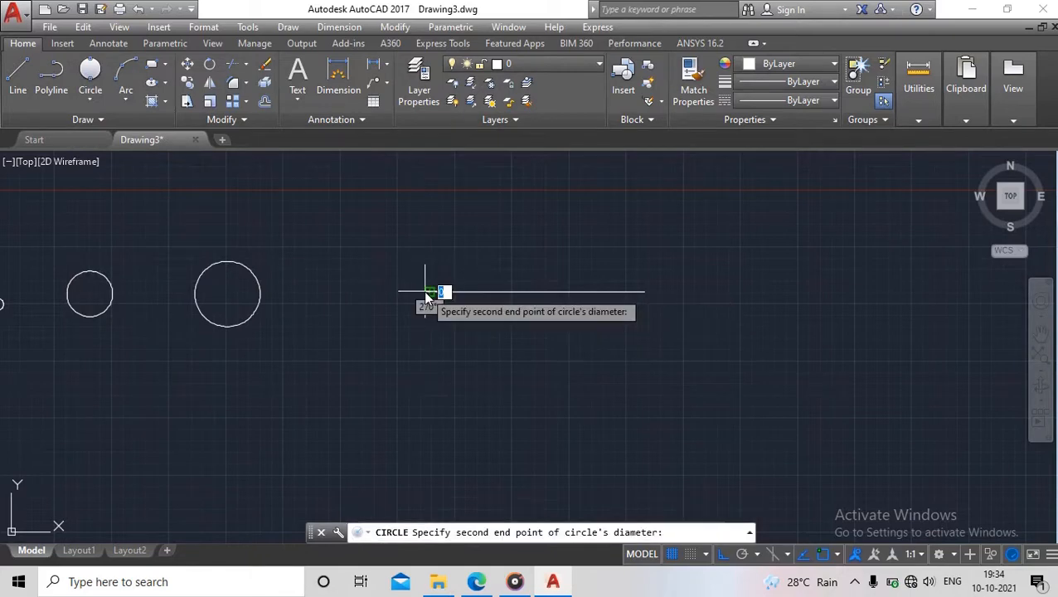
left_click(650, 295)
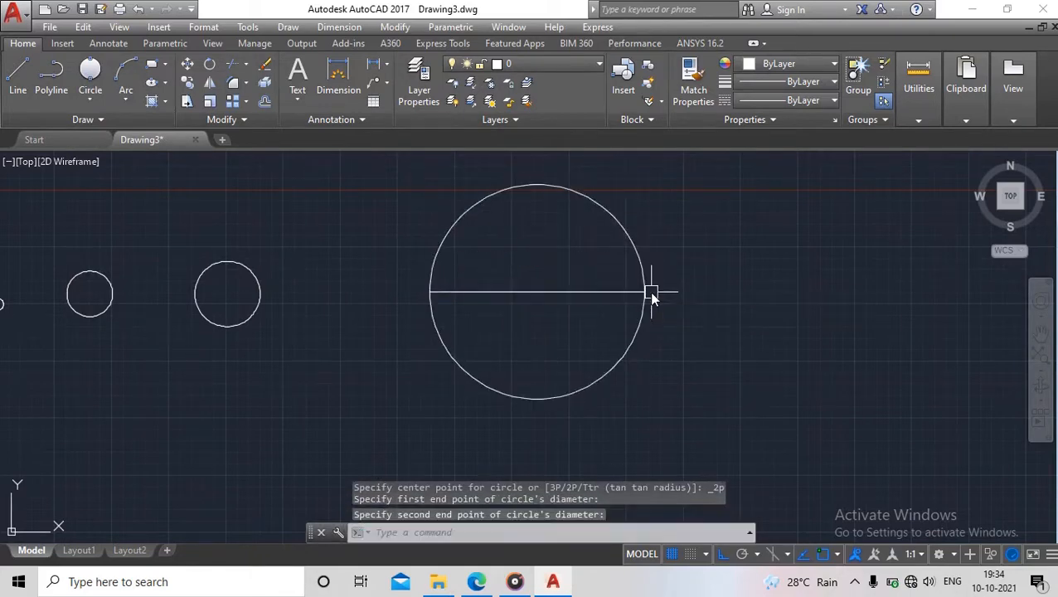
Draw a horizontal base line with the Line command right of the 2-Point circle, and turn Ortho off for the following segment
scroll(580, 315, "down", 2)
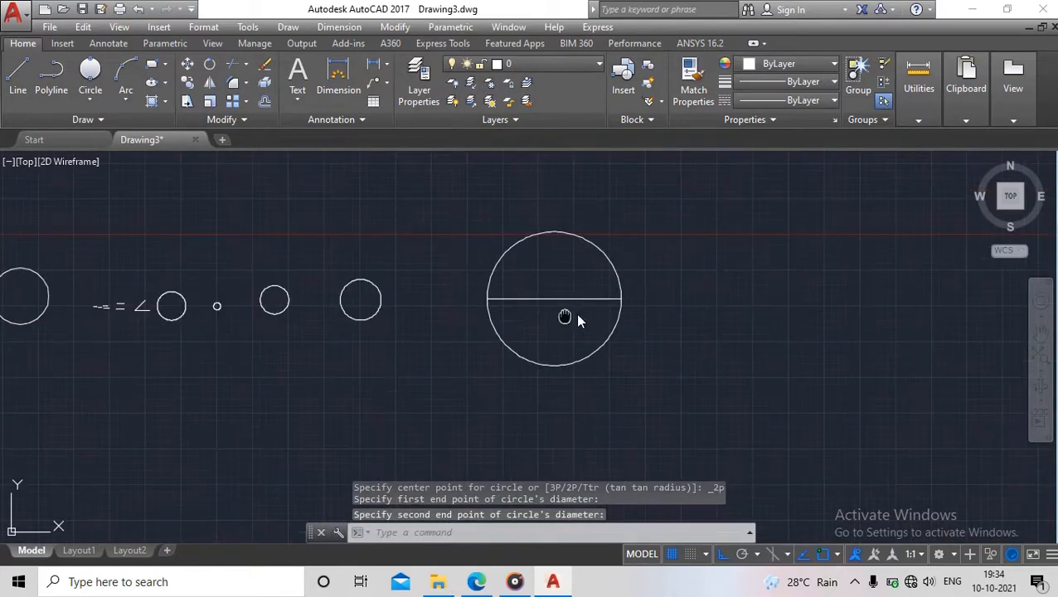
middle_click_drag(576, 316, 389, 336)
middle_click_drag(465, 374, 378, 347)
scroll(422, 307, "down", 2)
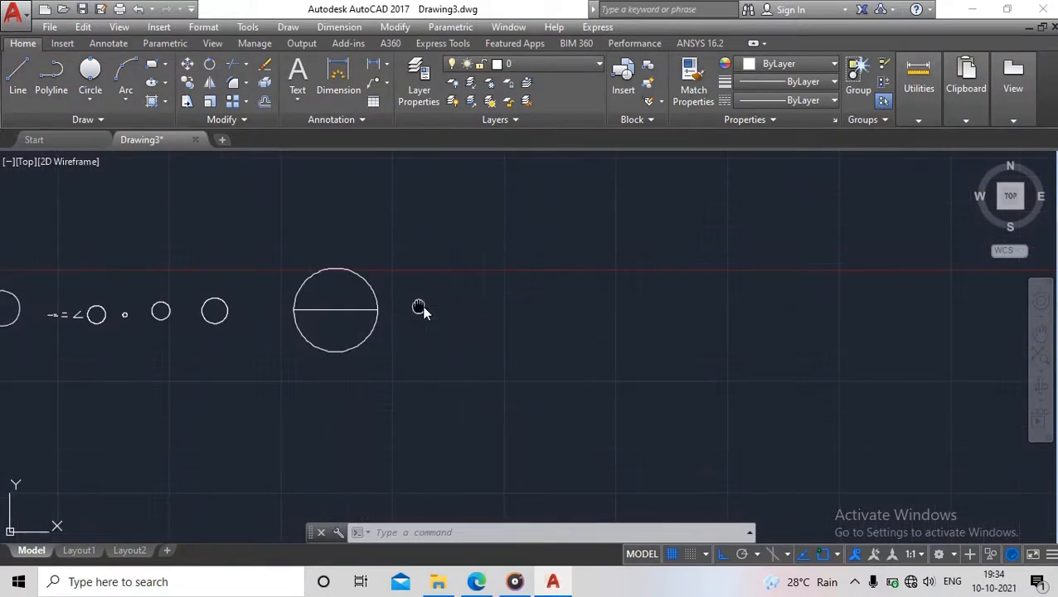
middle_click_drag(421, 307, 323, 307)
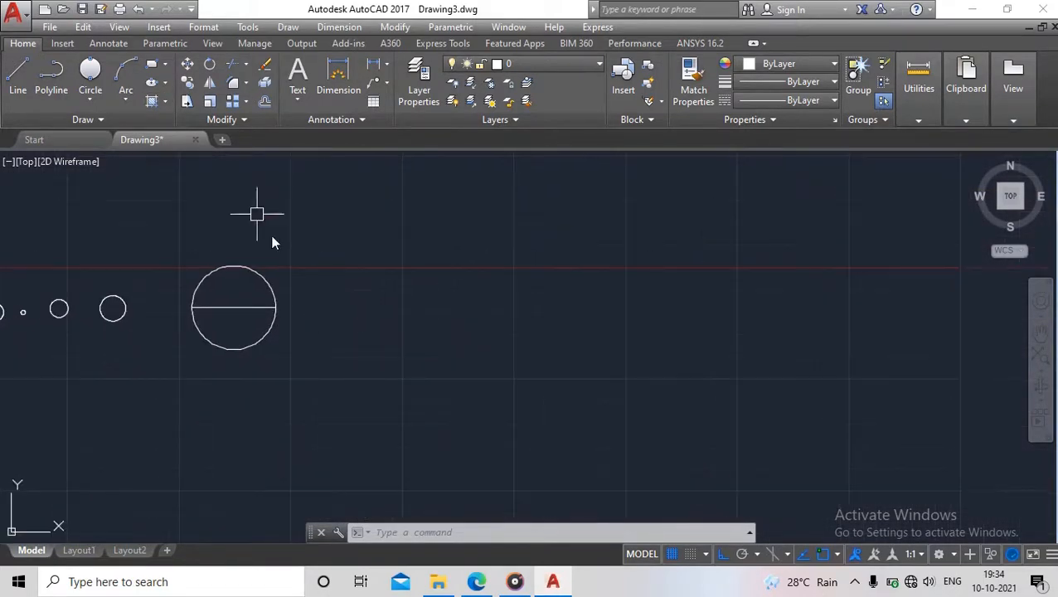
left_click(79, 100)
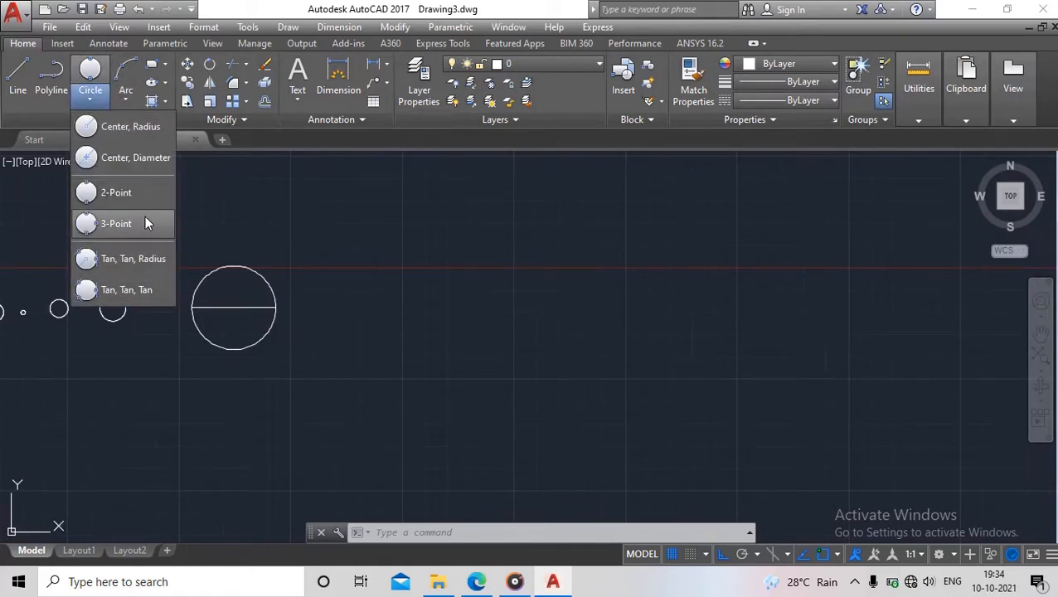
left_click(480, 285)
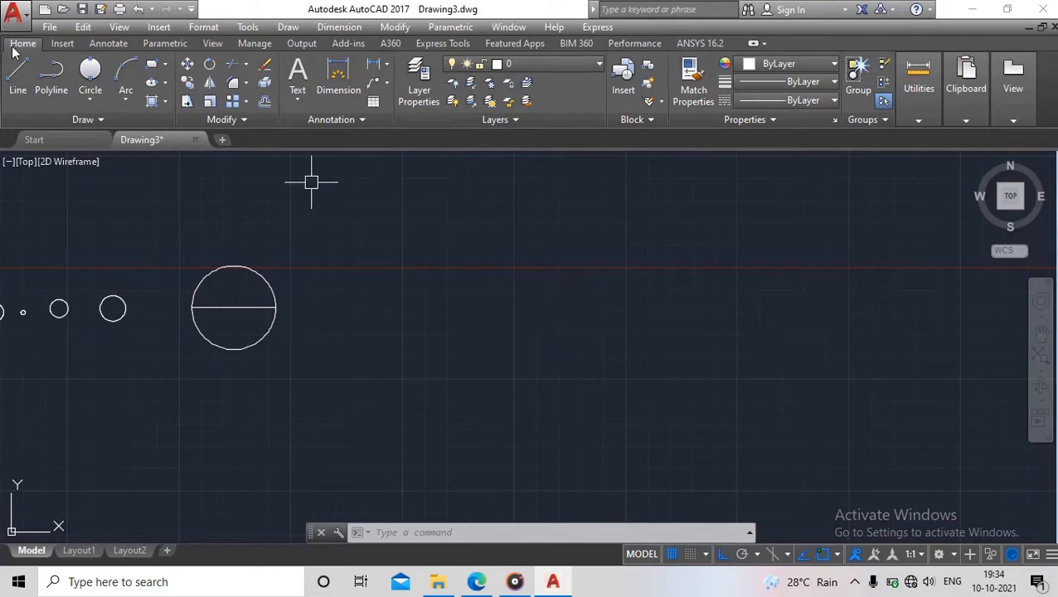
left_click(18, 80)
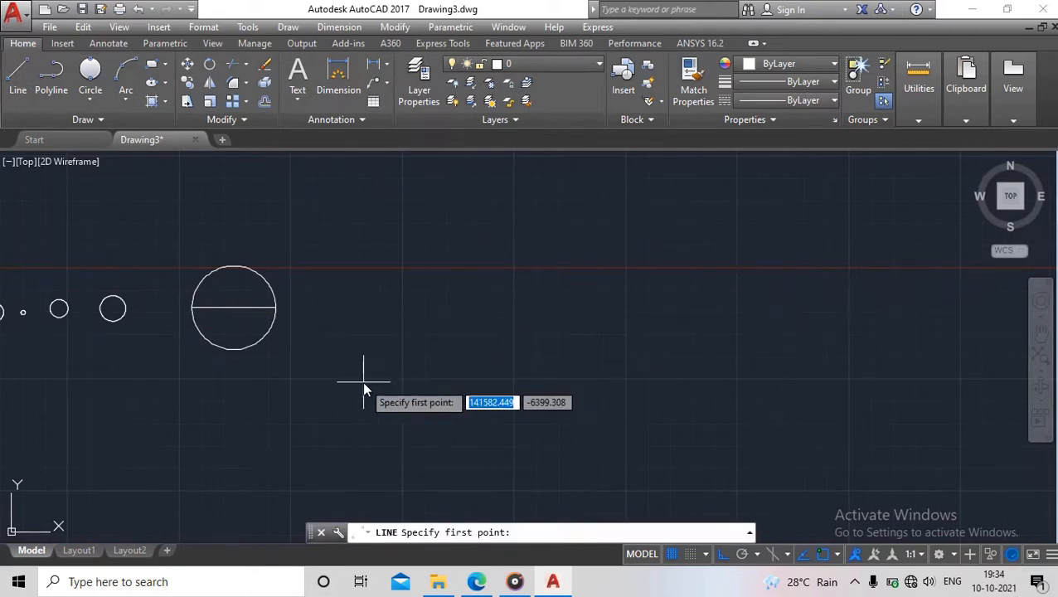
left_click(413, 348)
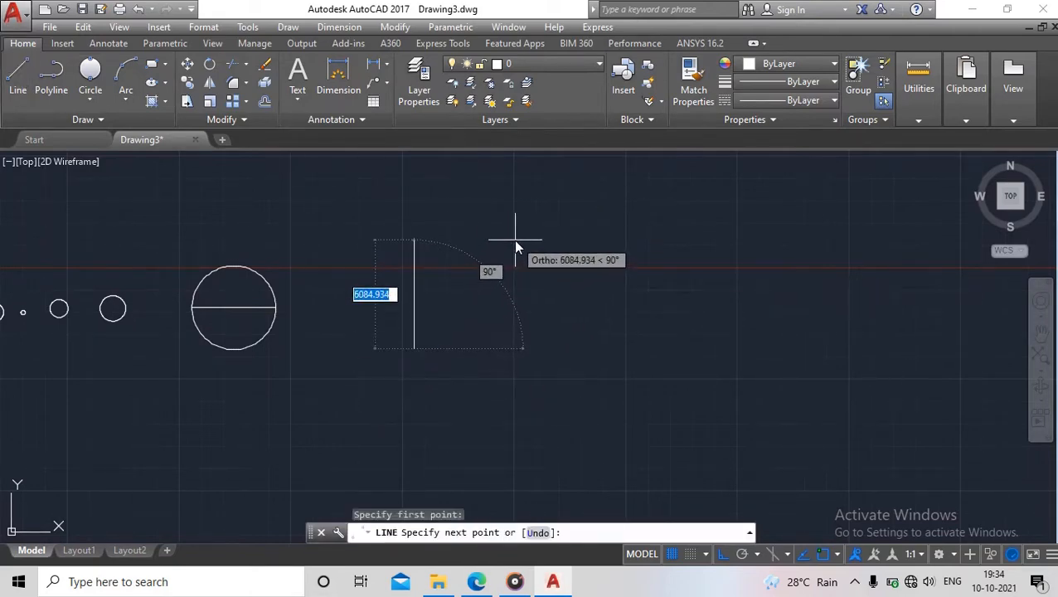
key("F8")
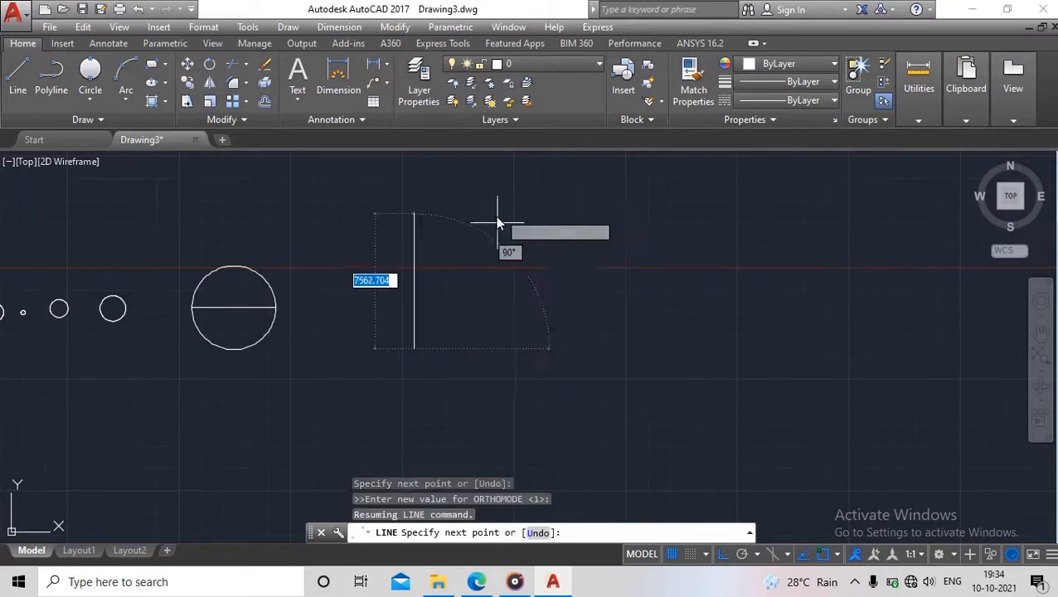
left_click(722, 554)
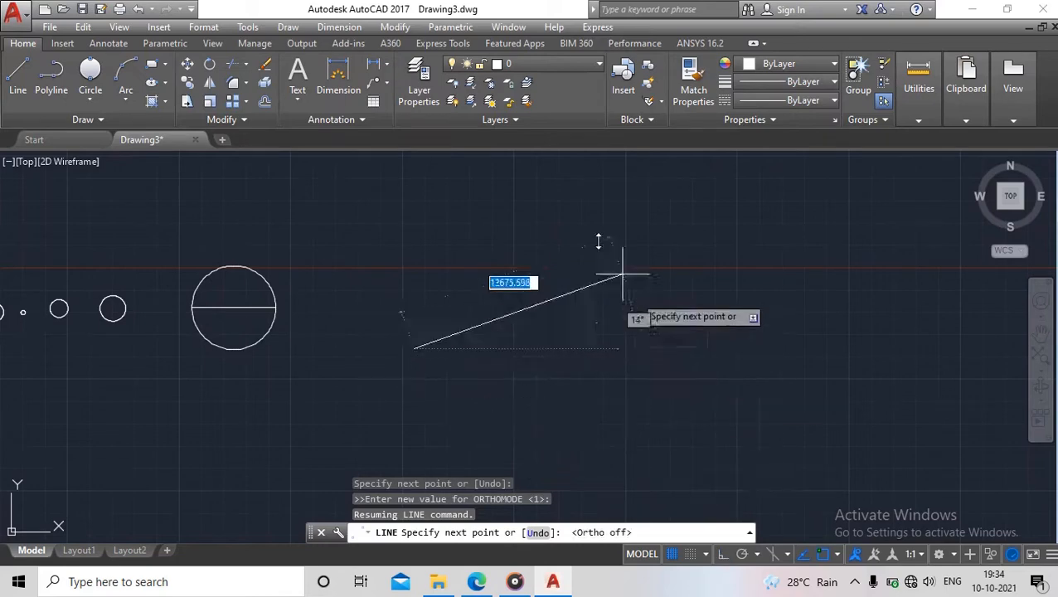
left_click(726, 554)
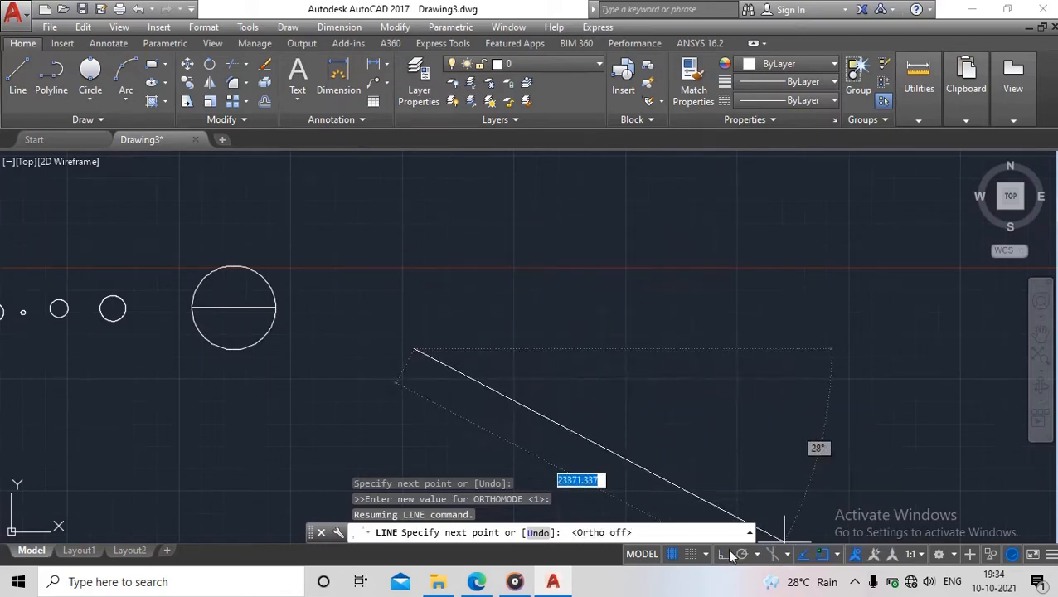
left_click(624, 344)
key("F8")
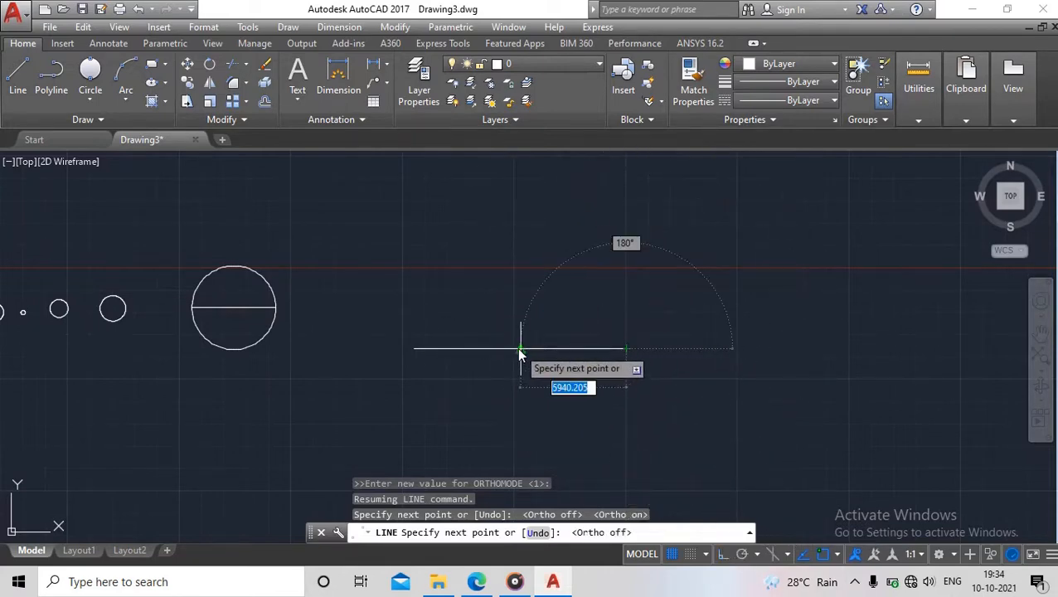
Complete a triangle with sloping segments to an apex above the base's midpoint and back to its starting endpoint, and end the Line command
left_click(520, 182)
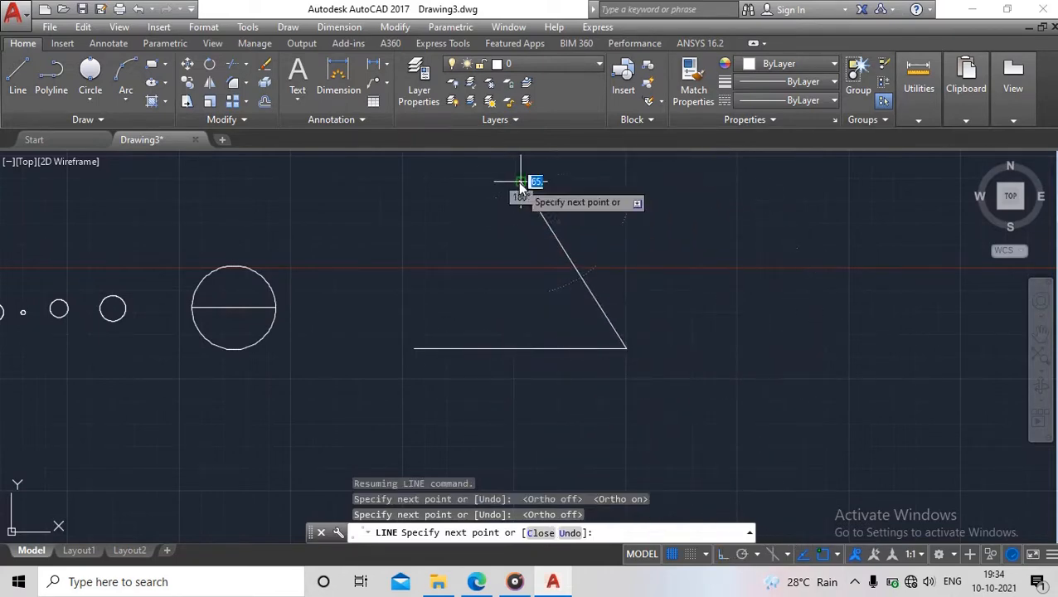
left_click(419, 354)
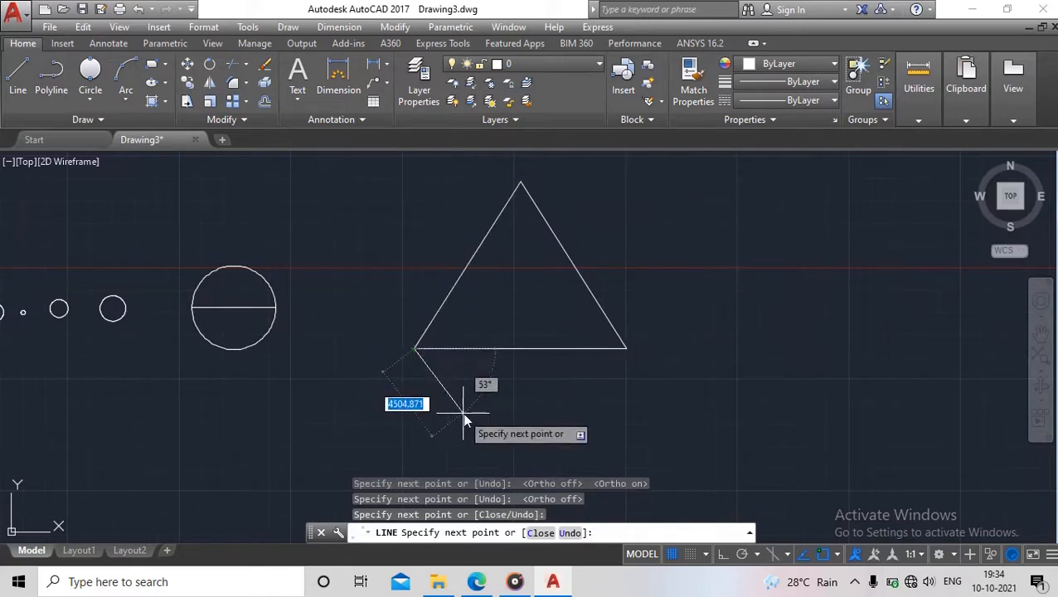
key("Escape")
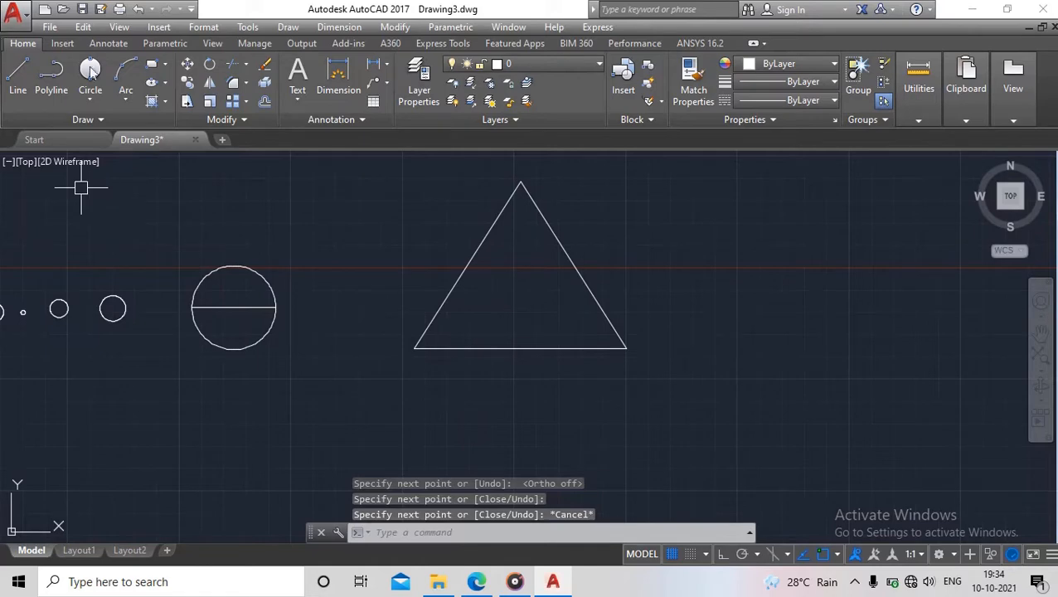
Draw a 3-Point circle through the triangle's apex and both base corners
left_click(91, 99)
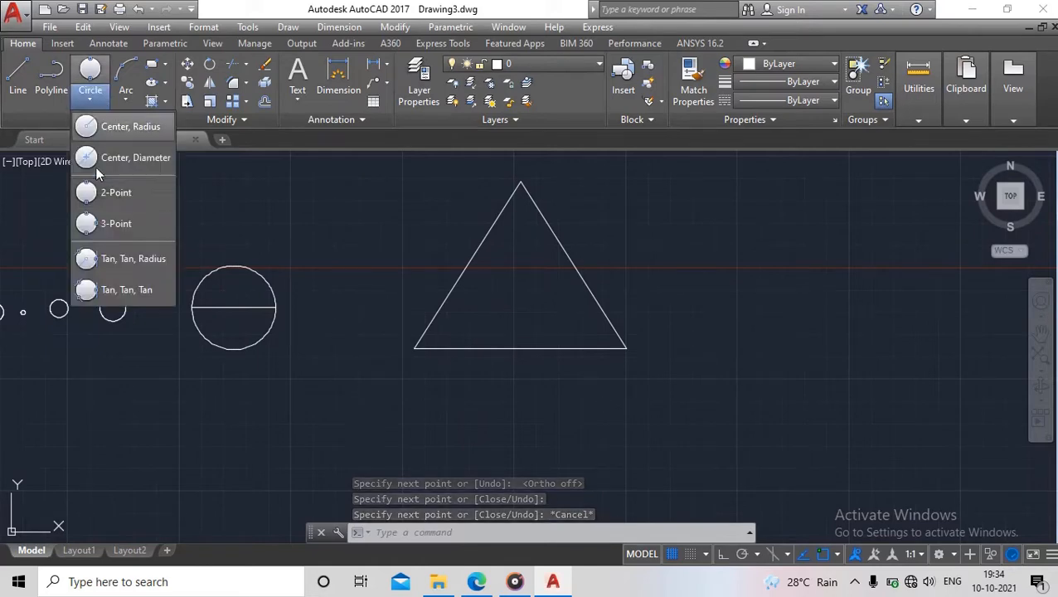
left_click(140, 222)
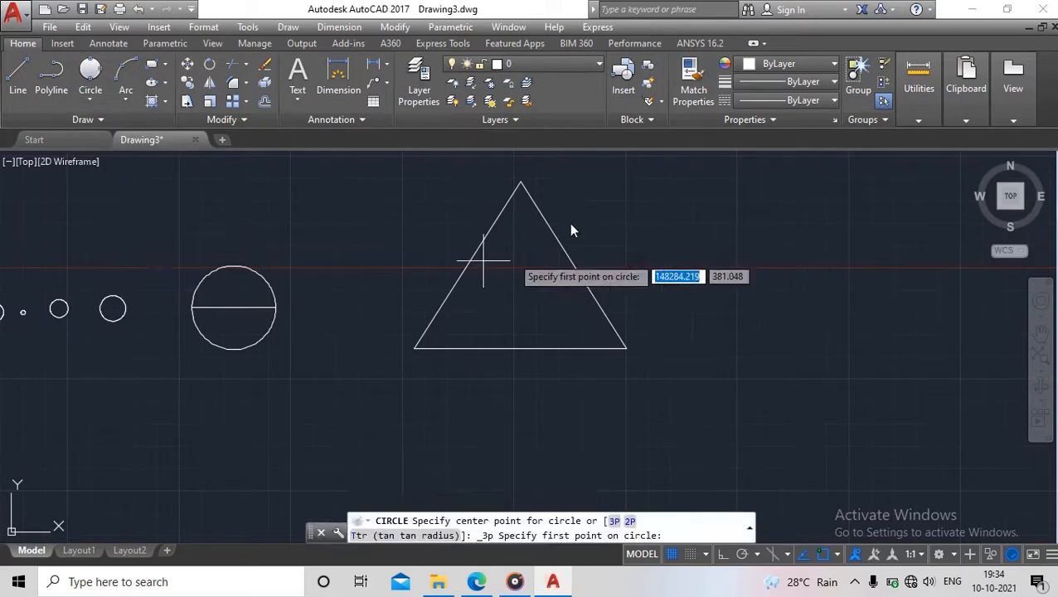
left_click(521, 181)
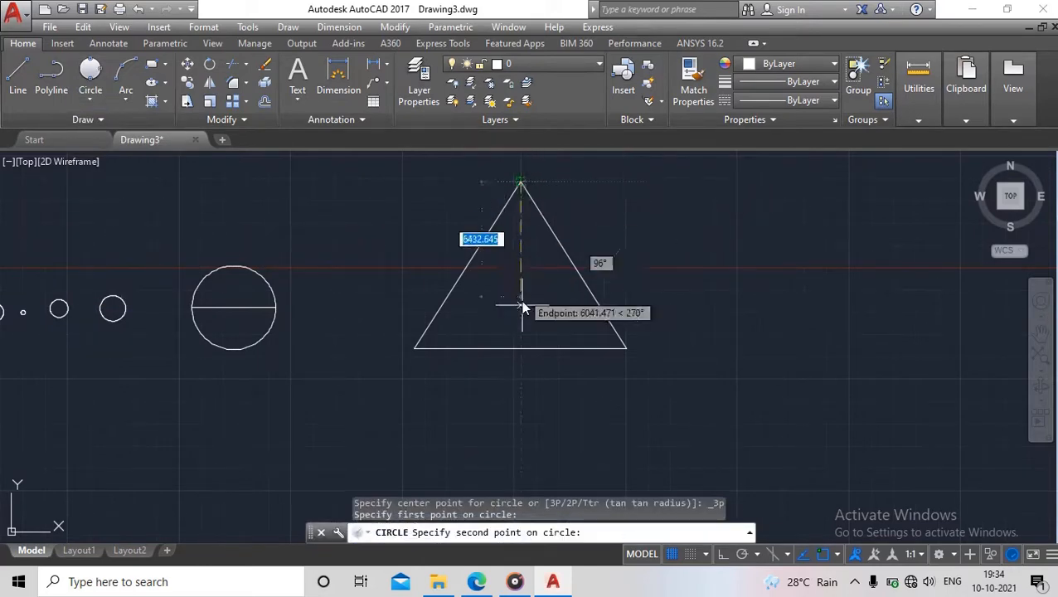
left_click(414, 349)
left_click(631, 349)
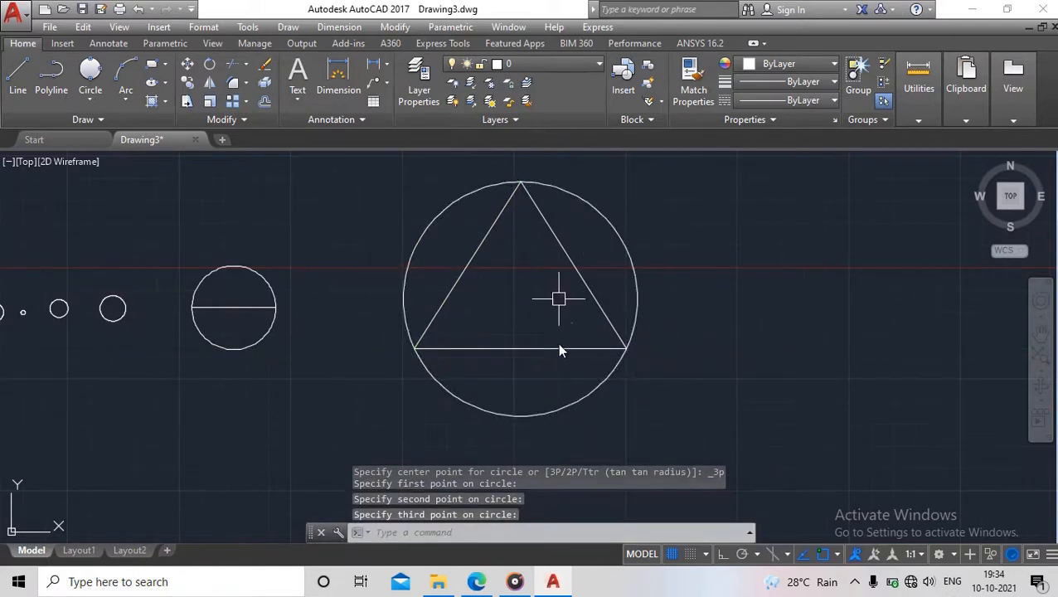
Delete the 3-Point circle drawn around the triangle
middle_click_drag(555, 295, 508, 312)
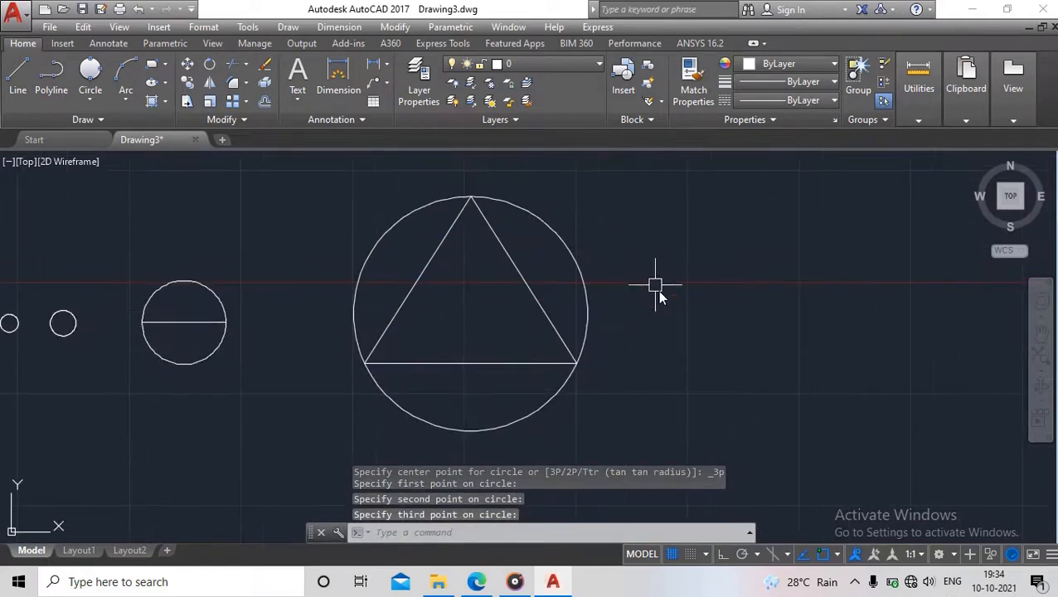
left_click(87, 99)
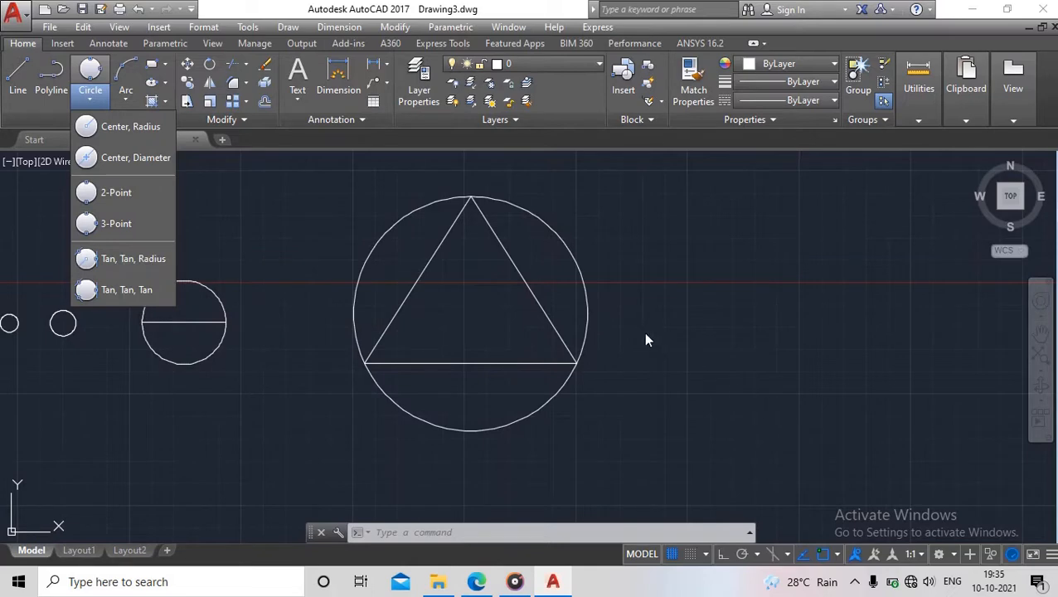
left_click(668, 331)
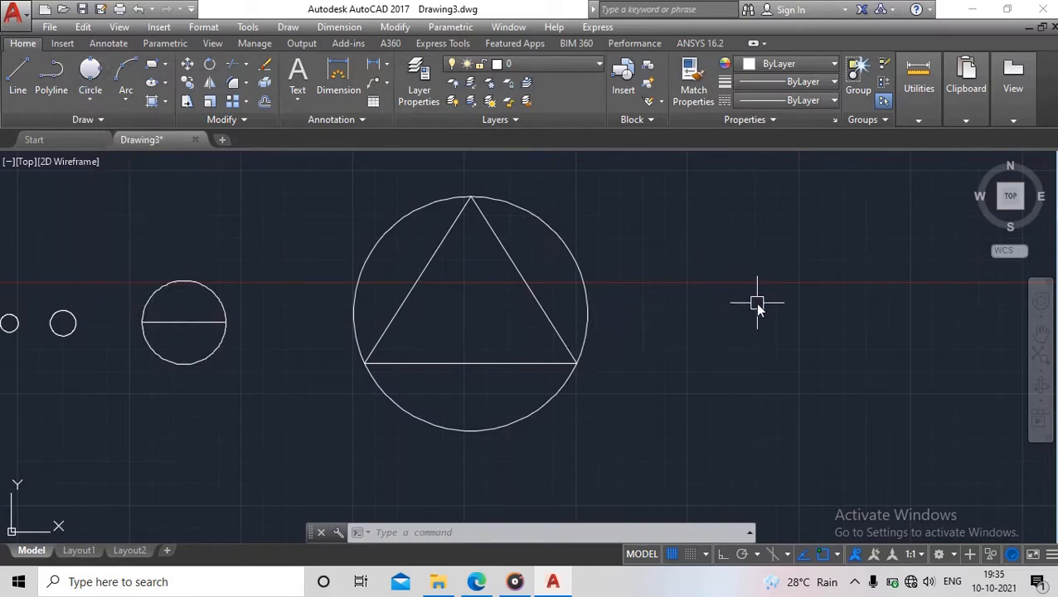
mouse_move(652, 303)
middle_mouse_down()
mouse_move(592, 331)
mouse_move(520, 312)
middle_mouse_up()
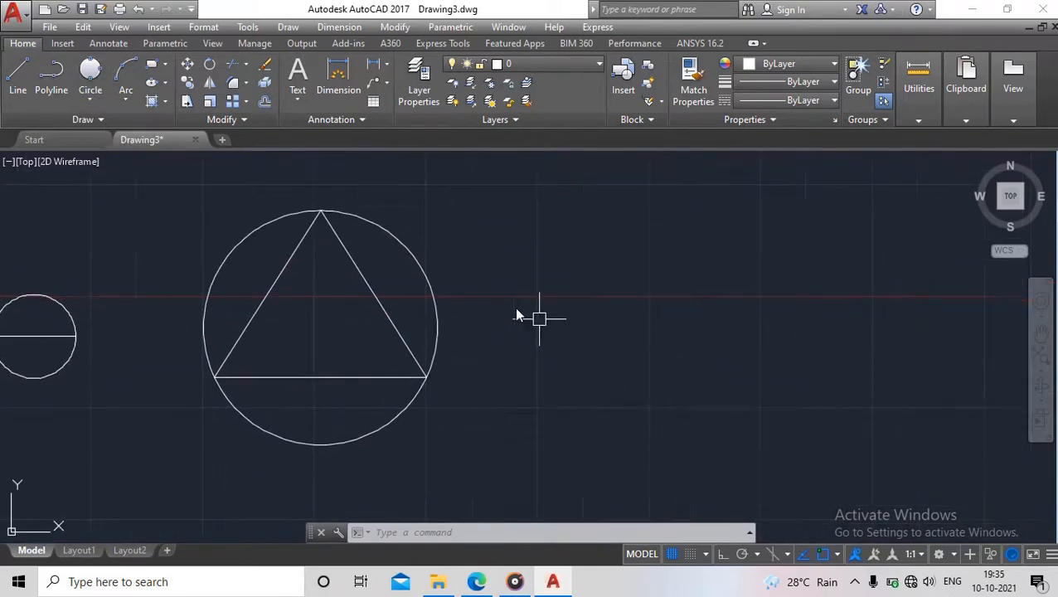
left_click(407, 262)
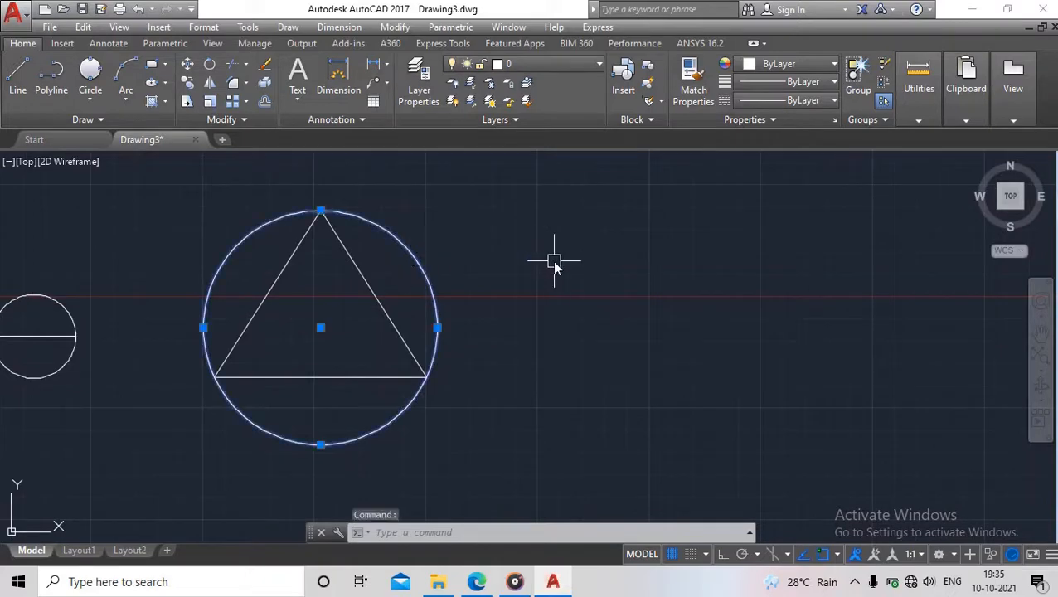
key("Delete")
Draw a Tan, Tan, Radius circle of radius 500 tangent to the triangle's two sloping sides
middle_click_drag(514, 272, 668, 260)
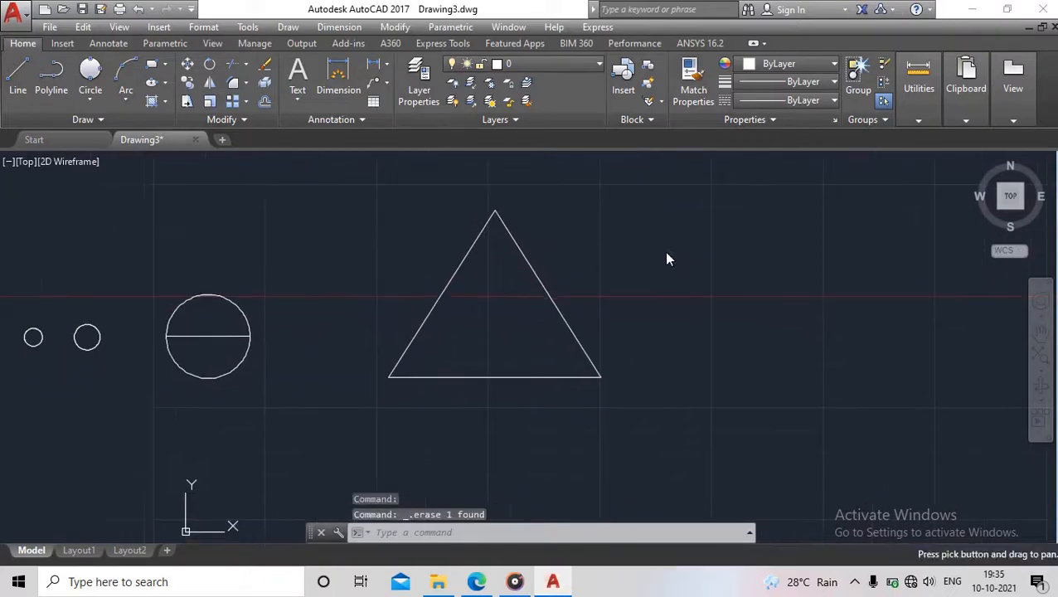
left_click(105, 99)
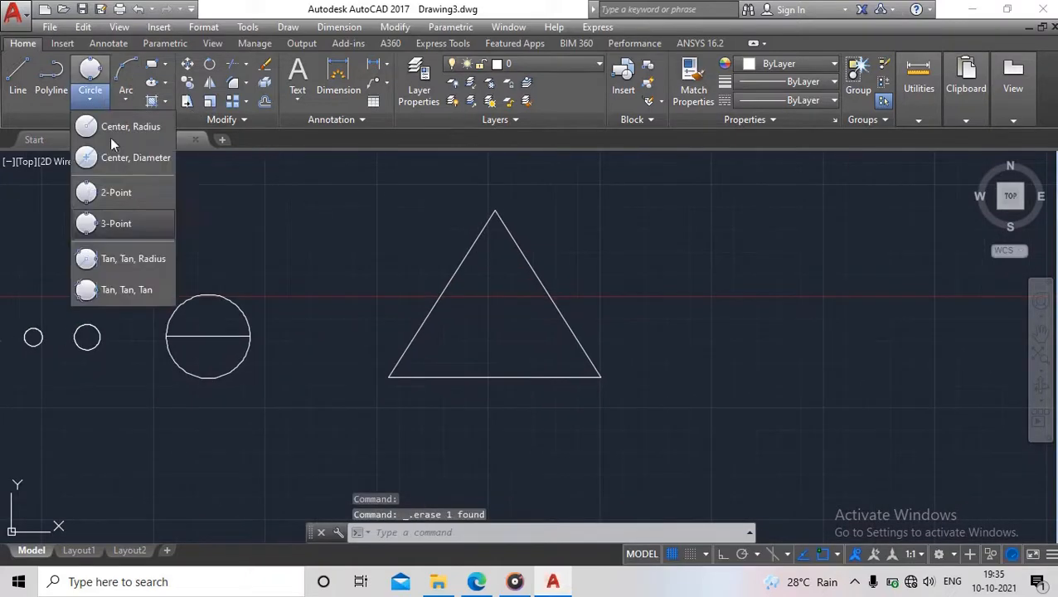
left_click(144, 267)
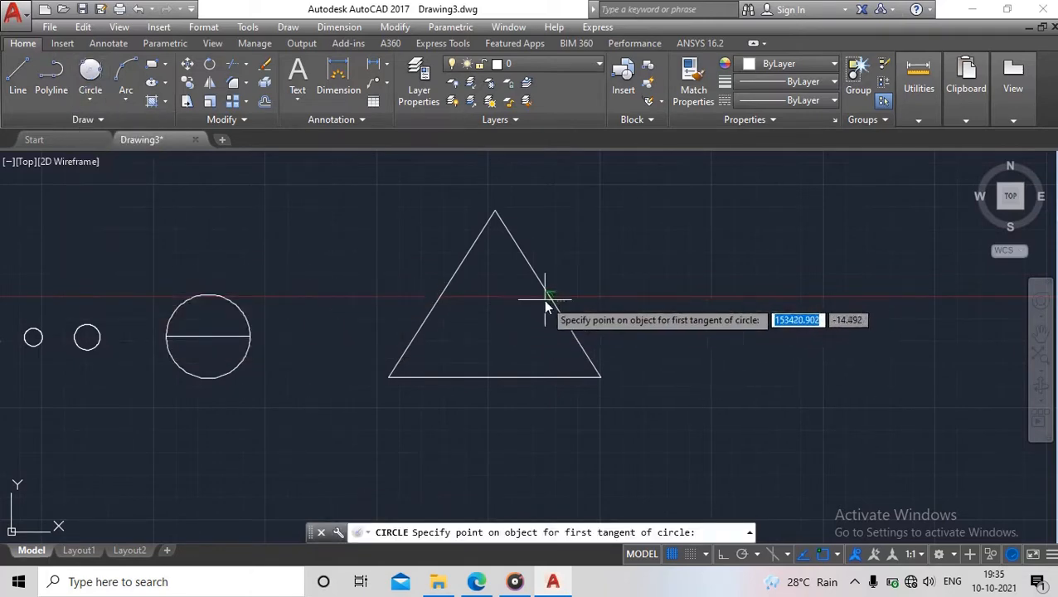
left_click(544, 298)
left_click(433, 295)
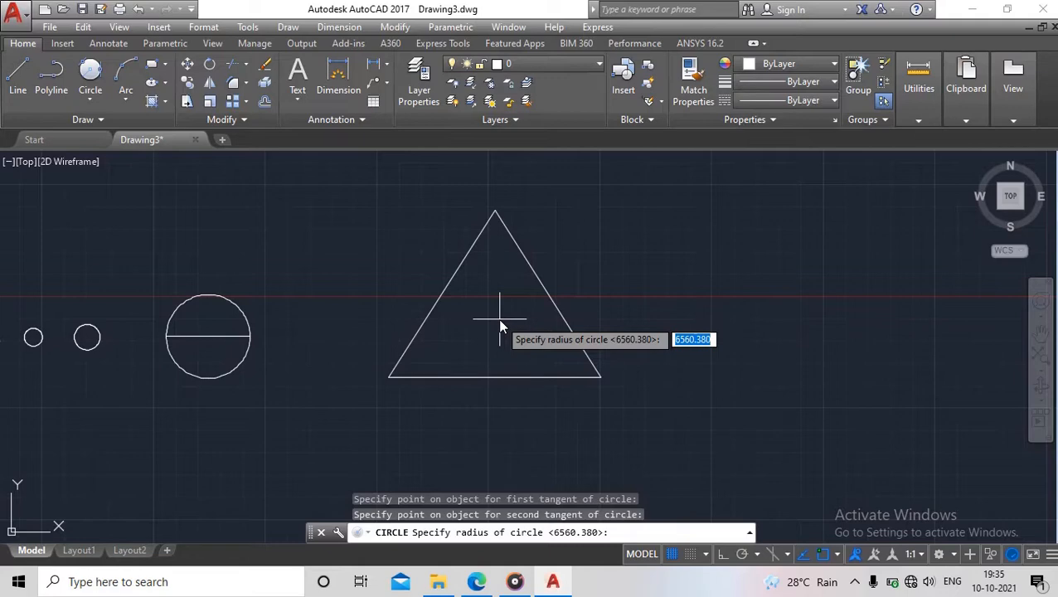
type("500")
key("Return")
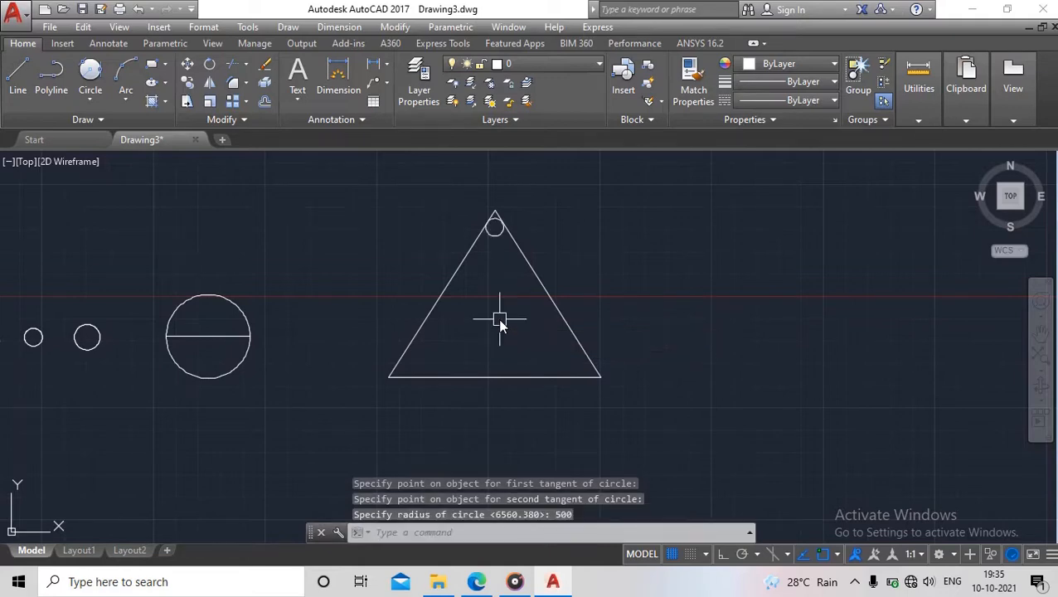
scroll(489, 229, "up", 5)
middle_click_drag(514, 355, 466, 524)
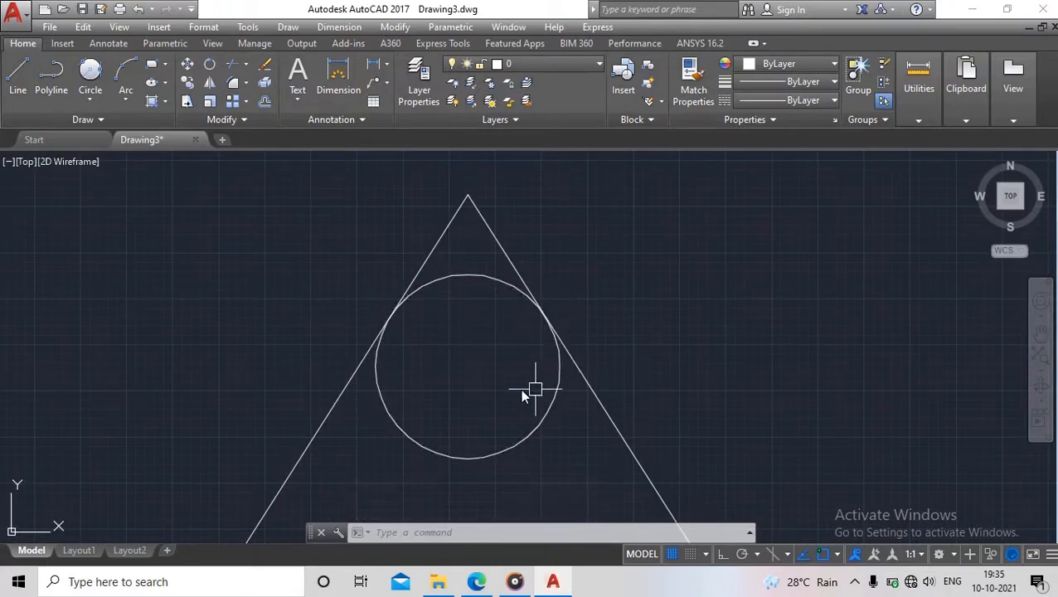
Delete the small tangent circle below the triangle's apex
scroll(552, 428, "down", 4)
mouse_move(493, 440)
middle_mouse_down()
mouse_move(450, 370)
mouse_move(417, 233)
middle_mouse_up()
left_click(464, 368)
key("Delete")
Draw a Tan, Tan, Tan circle inside the triangle, tangent to both sloping sides and the base
scroll(498, 406, "down", 2)
left_click(90, 98)
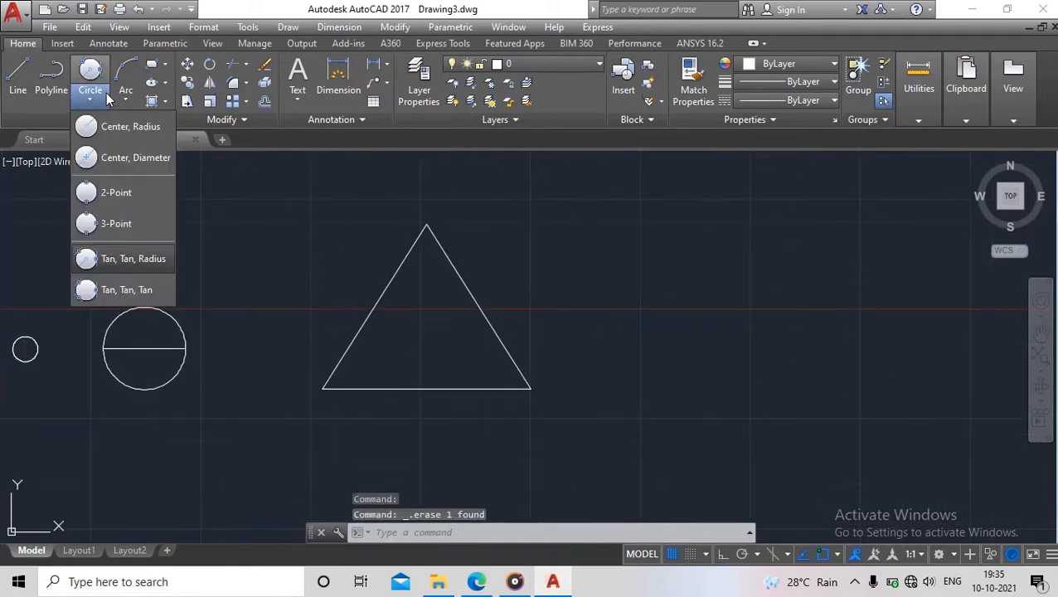
left_click(85, 292)
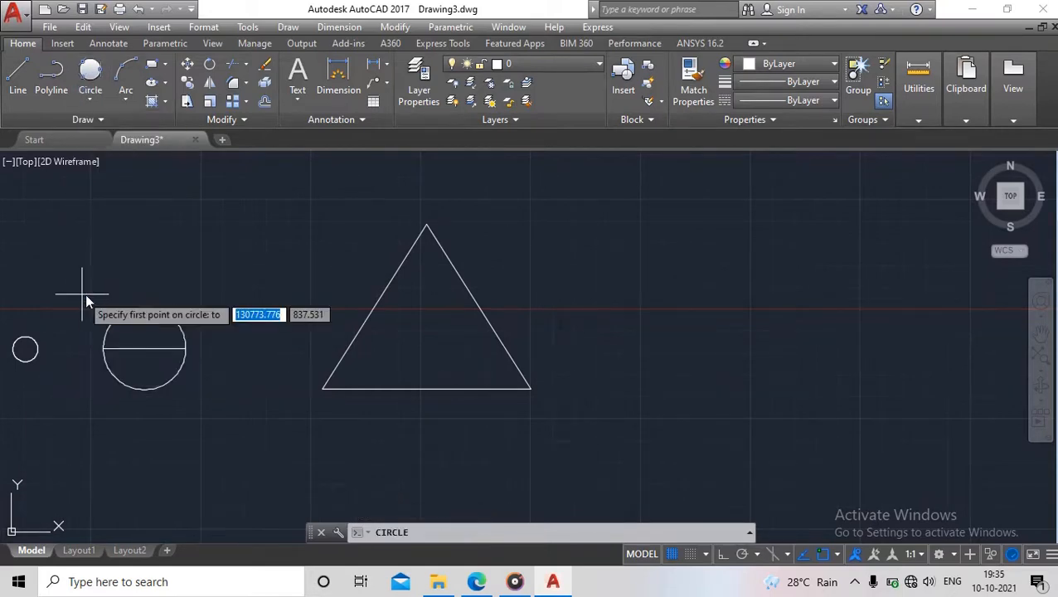
left_click(376, 313)
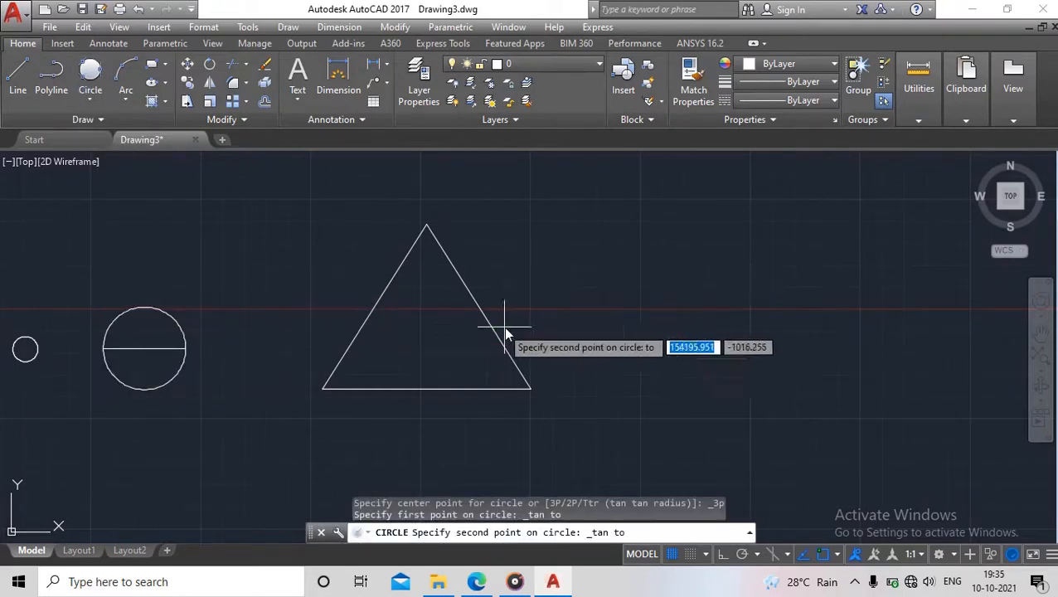
left_click(485, 316)
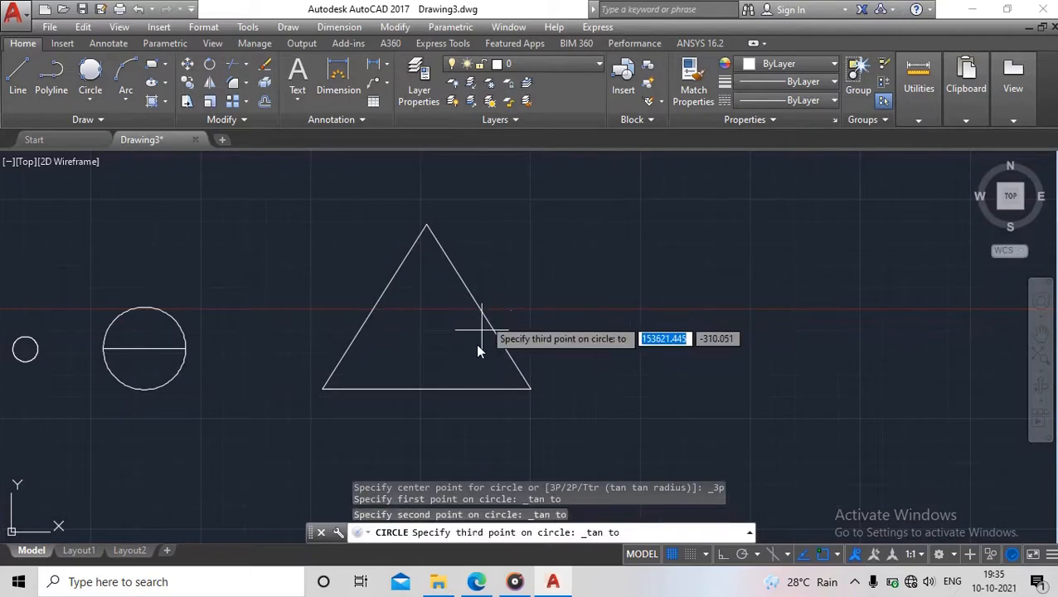
left_click(427, 385)
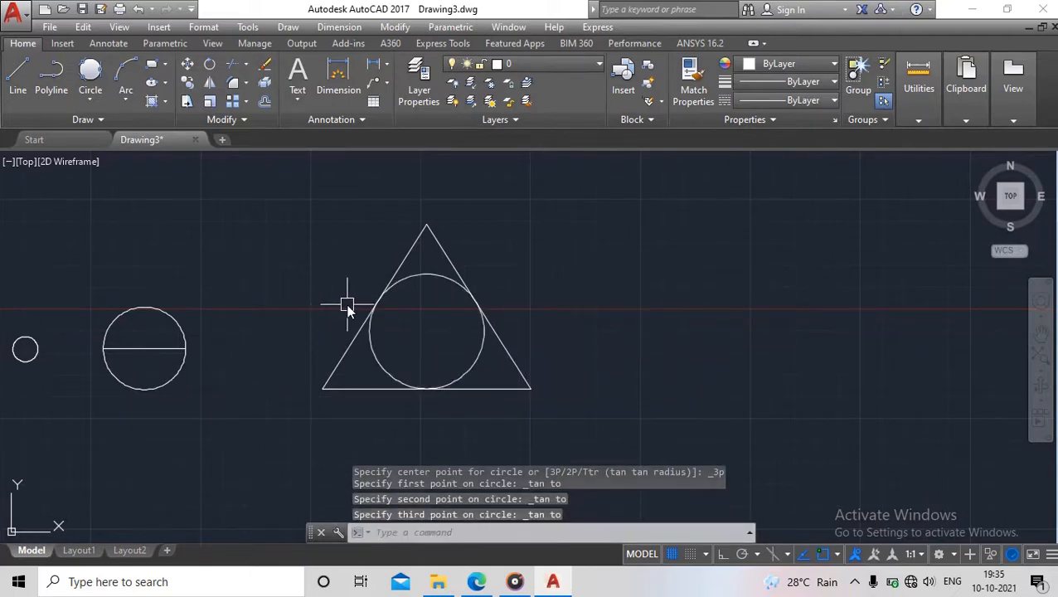
scroll(347, 305, "up", 2)
scroll(431, 339, "down", 2)
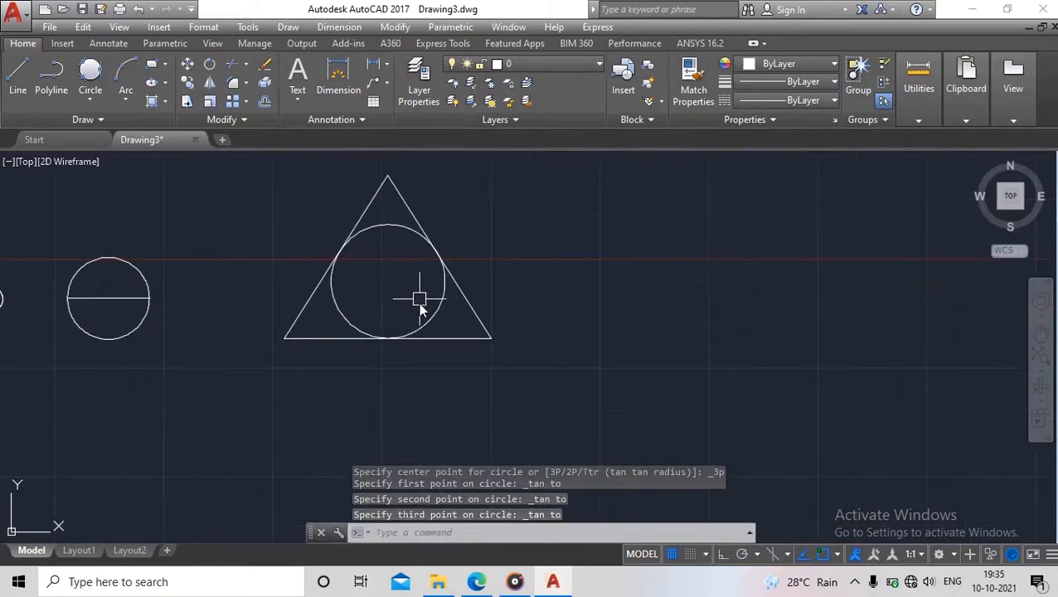
middle_click_drag(419, 298, 419, 341)
Draw a single horizontal line in the empty area right of the triangle, with Ortho turned on, and end the Line command
left_click(92, 96)
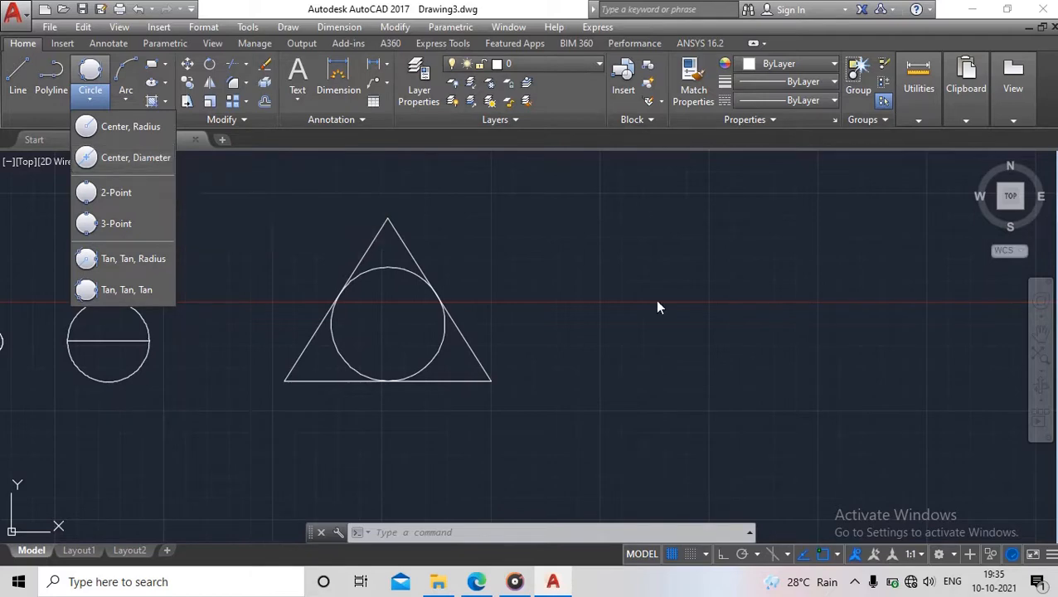
left_click(572, 302)
scroll(589, 267, "down", 3)
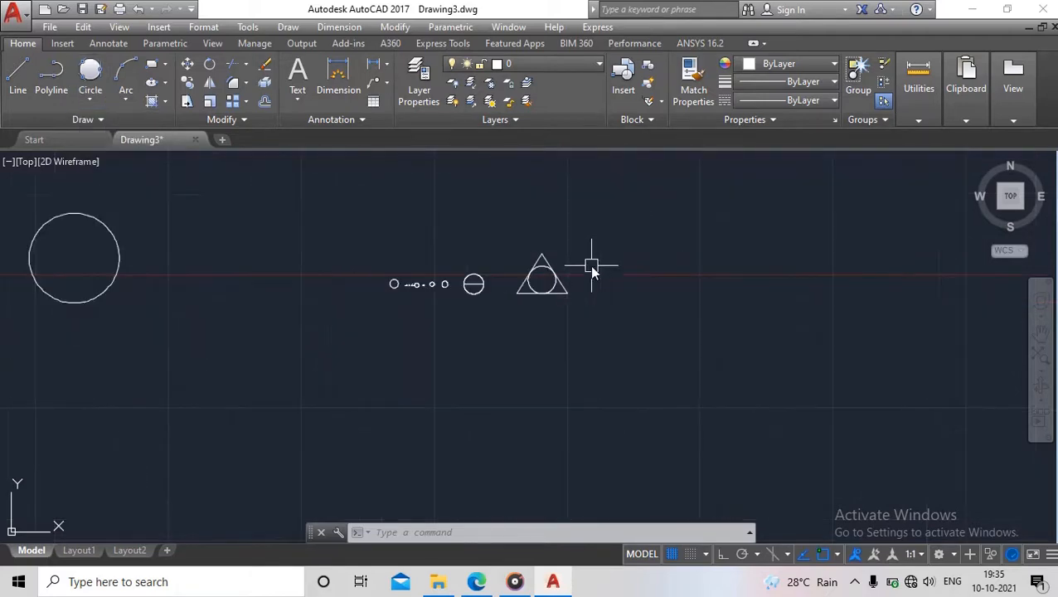
middle_click_drag(591, 267, 360, 265)
scroll(306, 285, "up", 3)
middle_click_drag(518, 276, 167, 328)
middle_click_drag(340, 330, 517, 356)
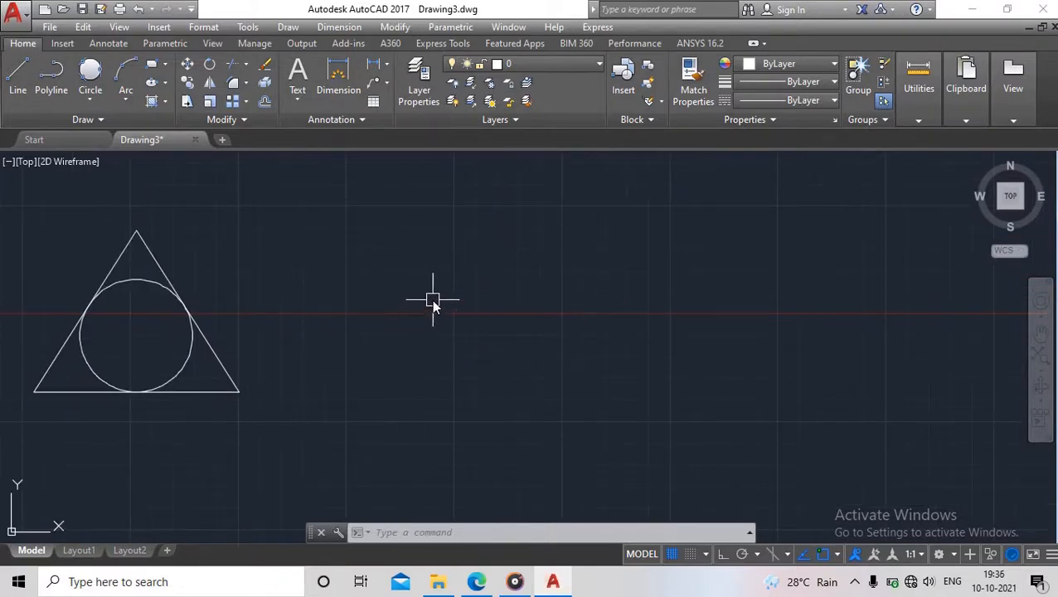
type("l")
key("Return")
left_click(450, 337)
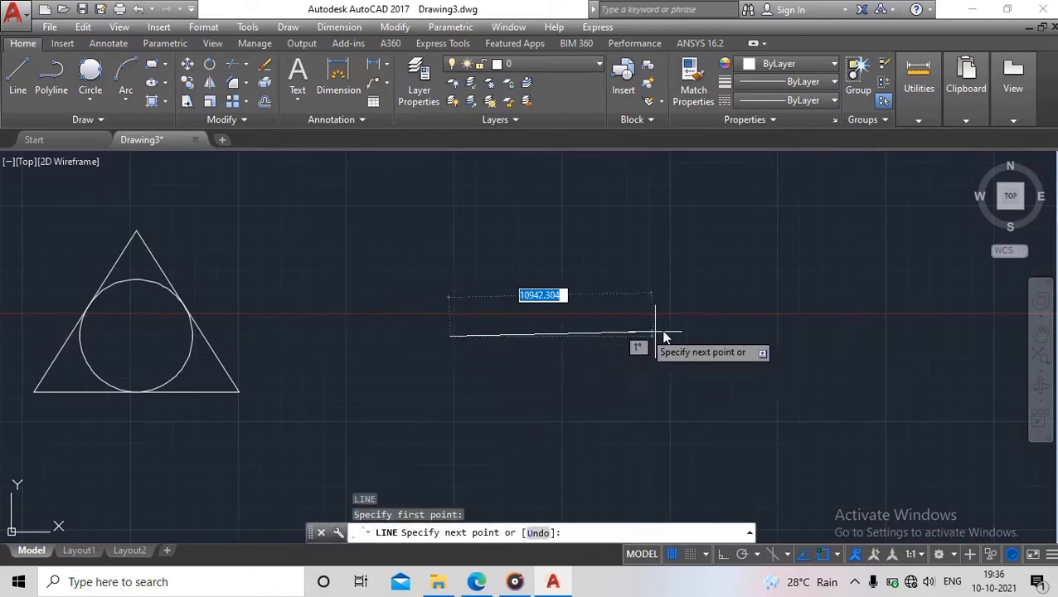
left_click(723, 554)
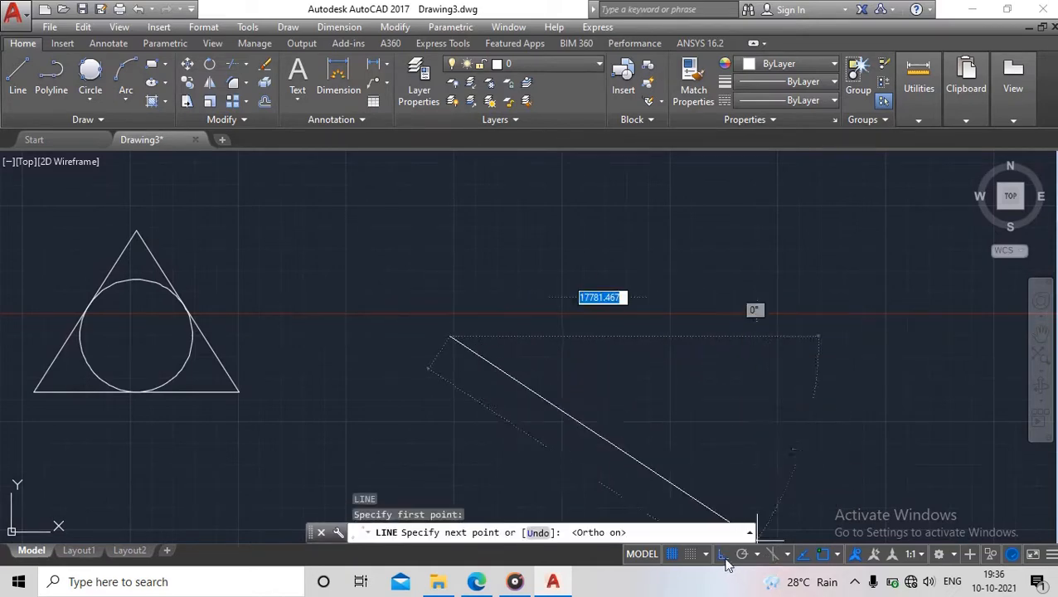
left_click(720, 348)
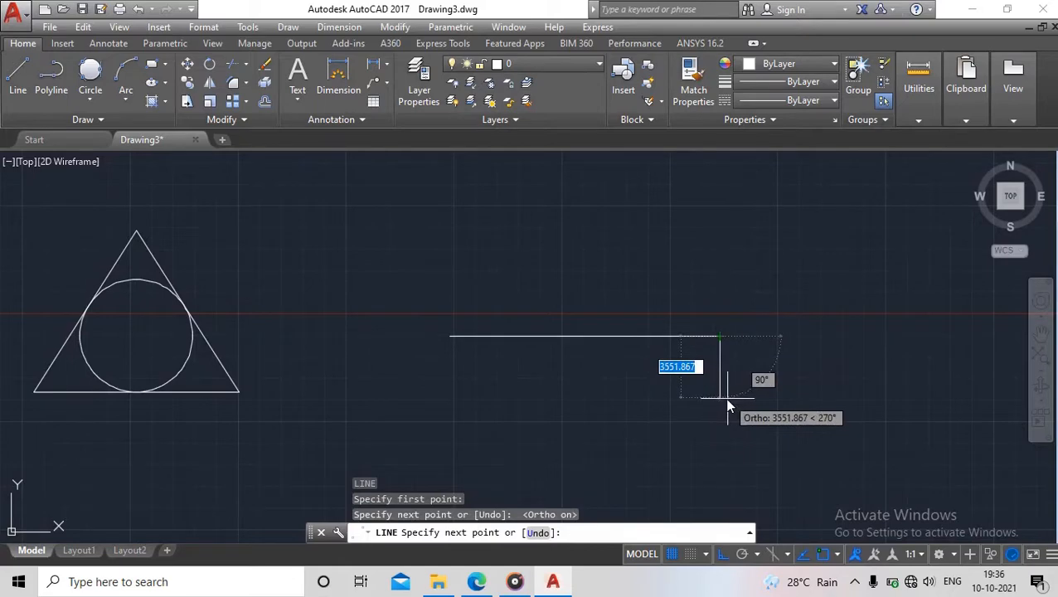
key("Escape")
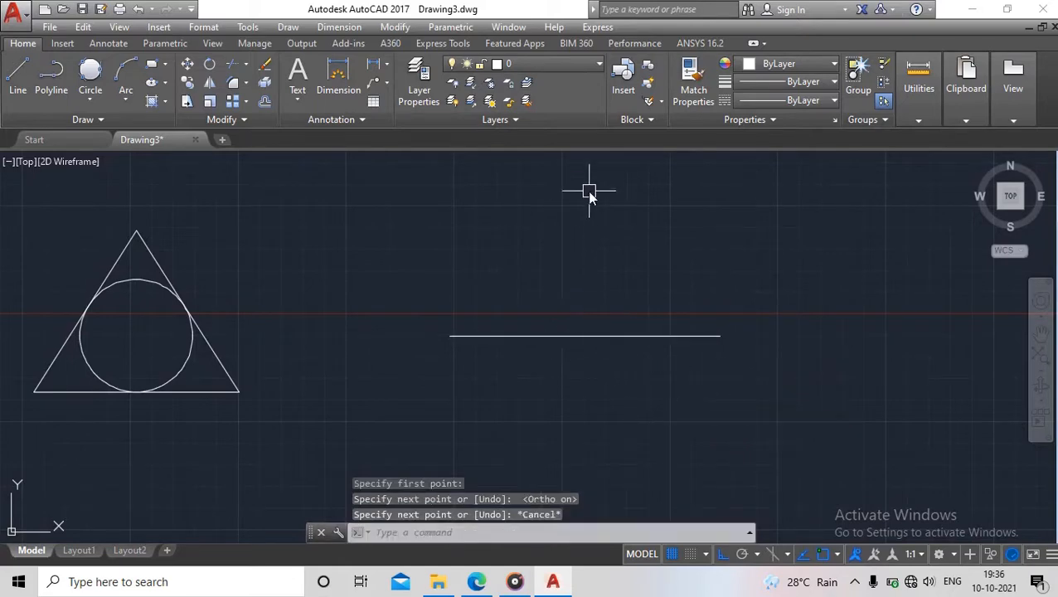
type("L")
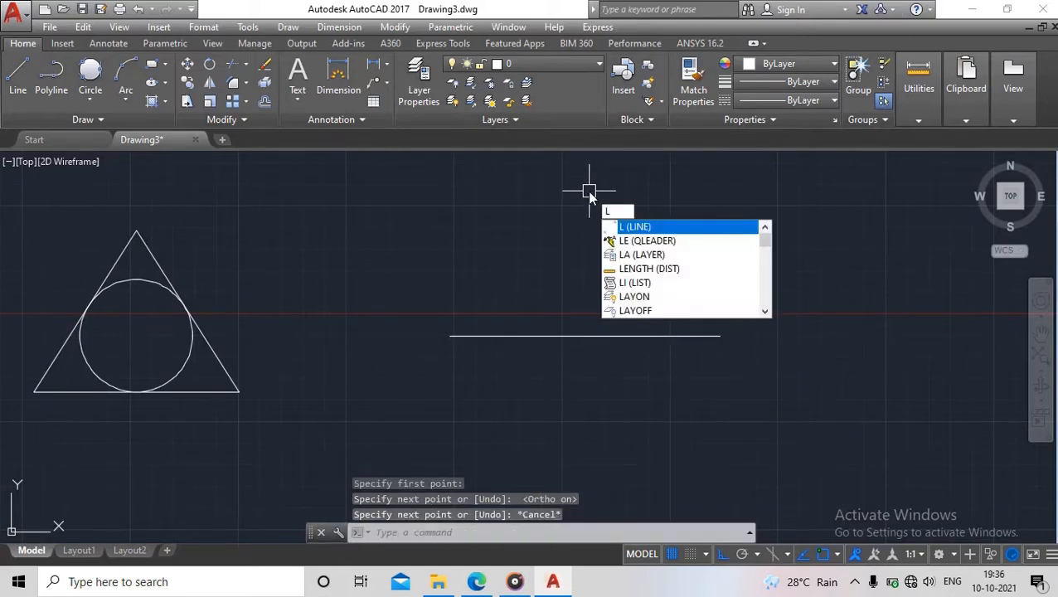
key("Escape")
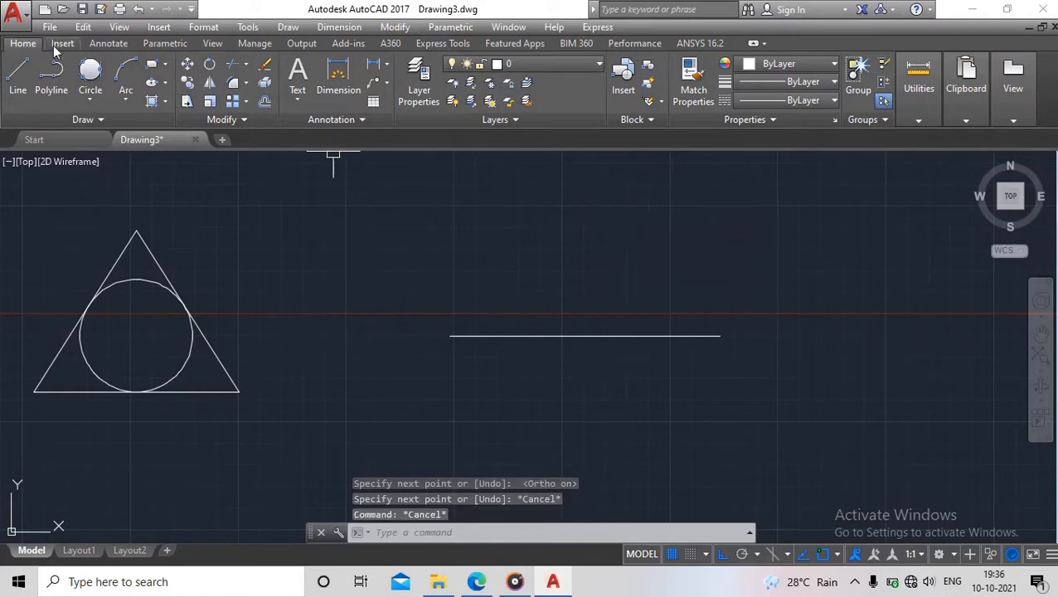
left_click(18, 73)
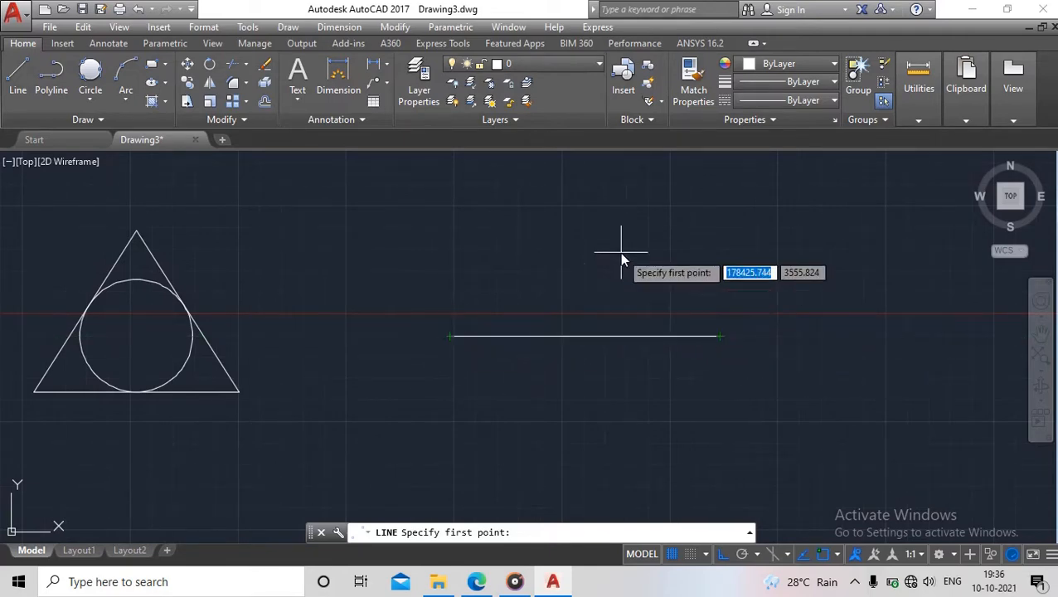
key("Escape")
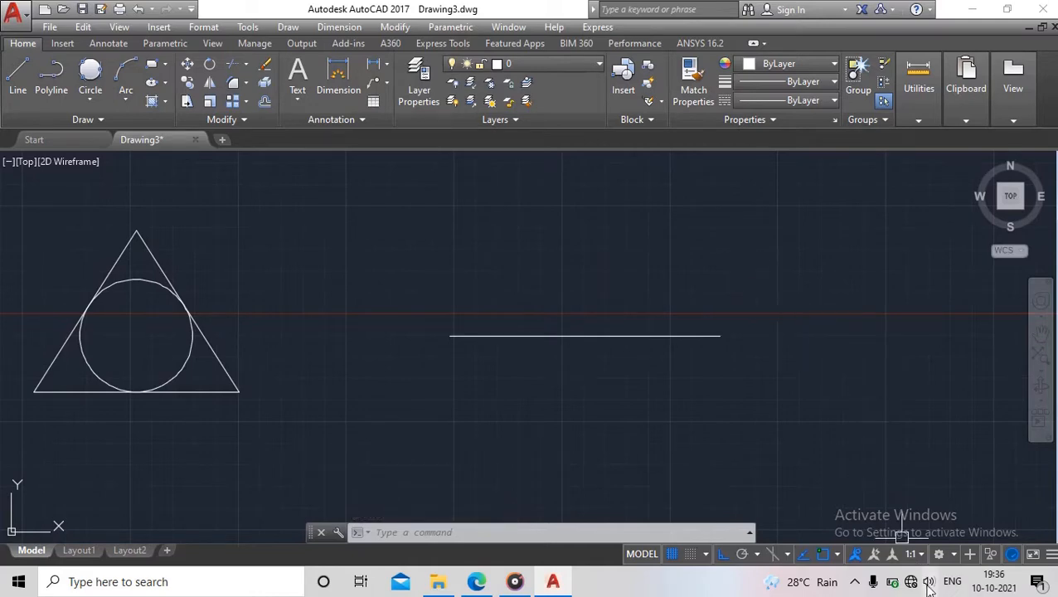
left_click(1050, 554)
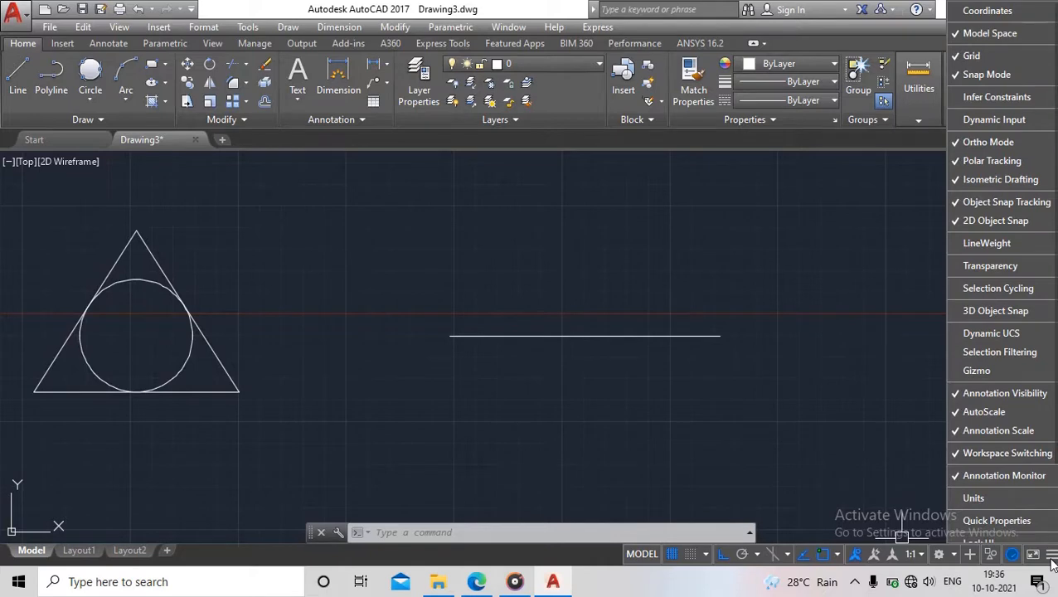
key("Escape")
key("Escape")
key("Escape")
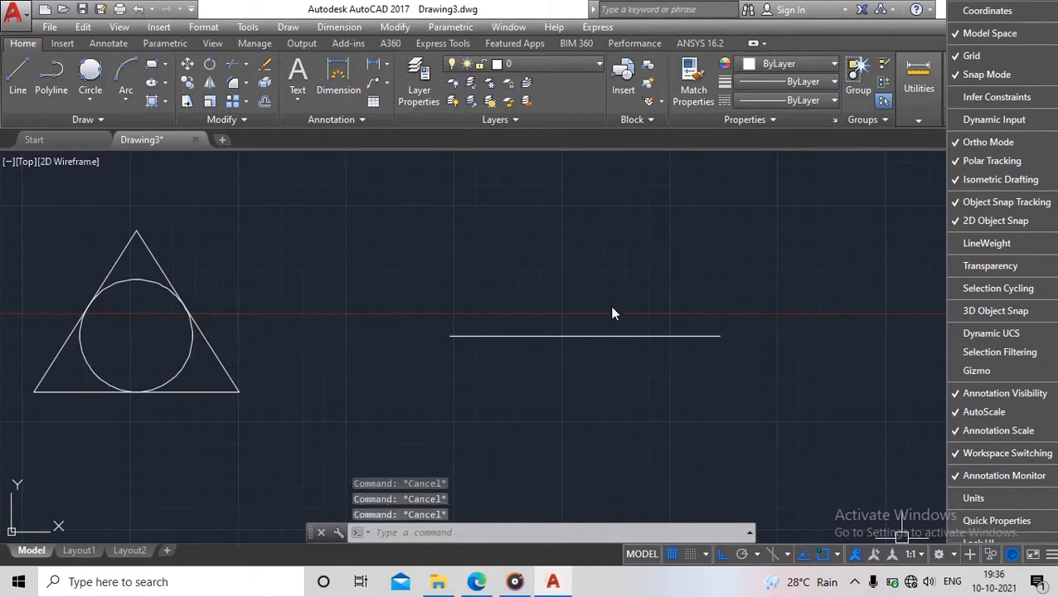
left_click(1050, 556)
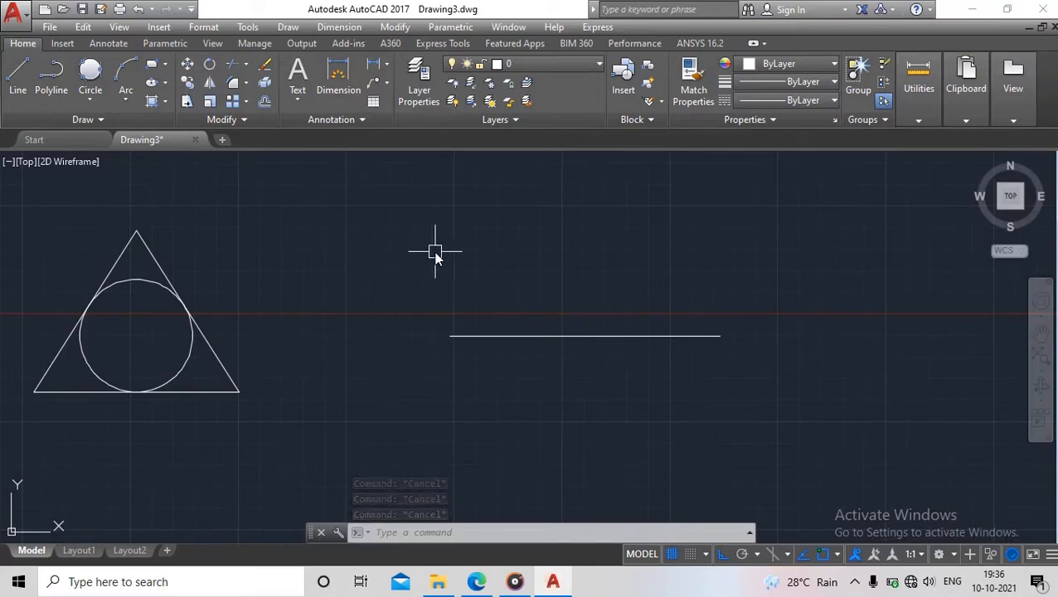
Open the object snap settings with the OSNAP command and clear all object snap modes
type("o")
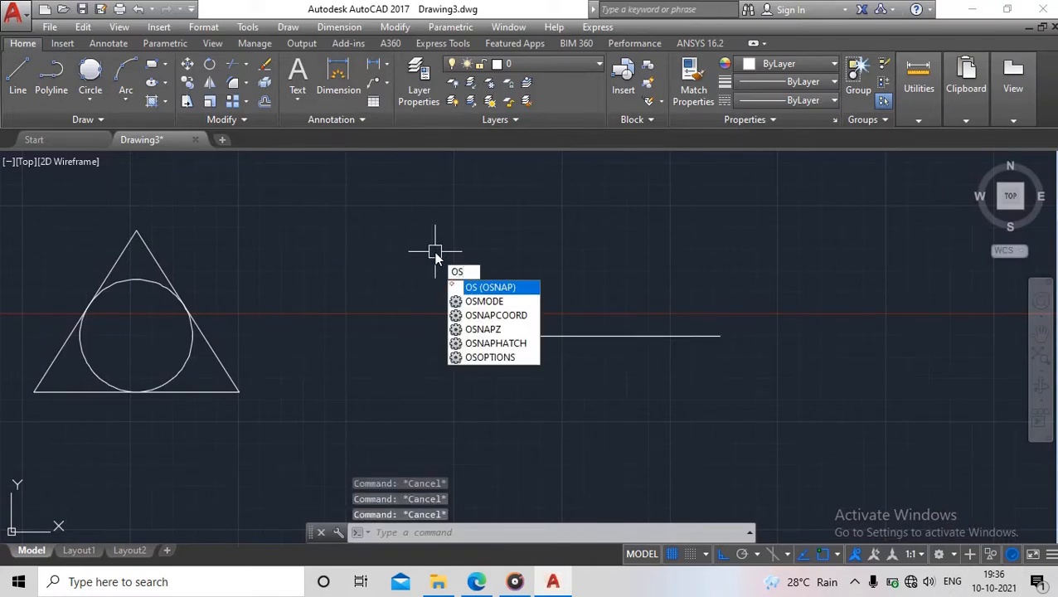
key("Return")
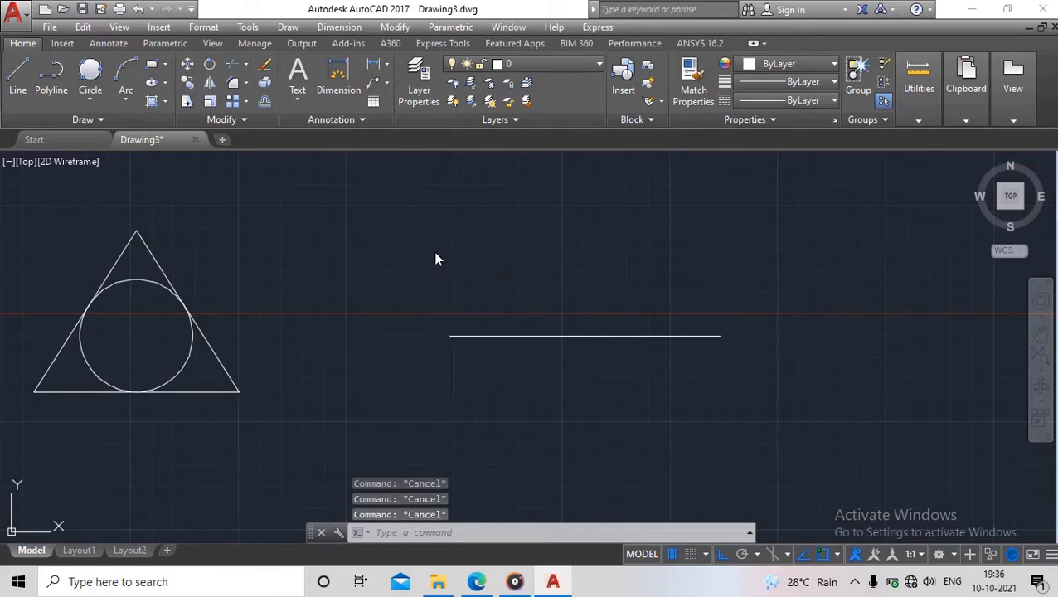
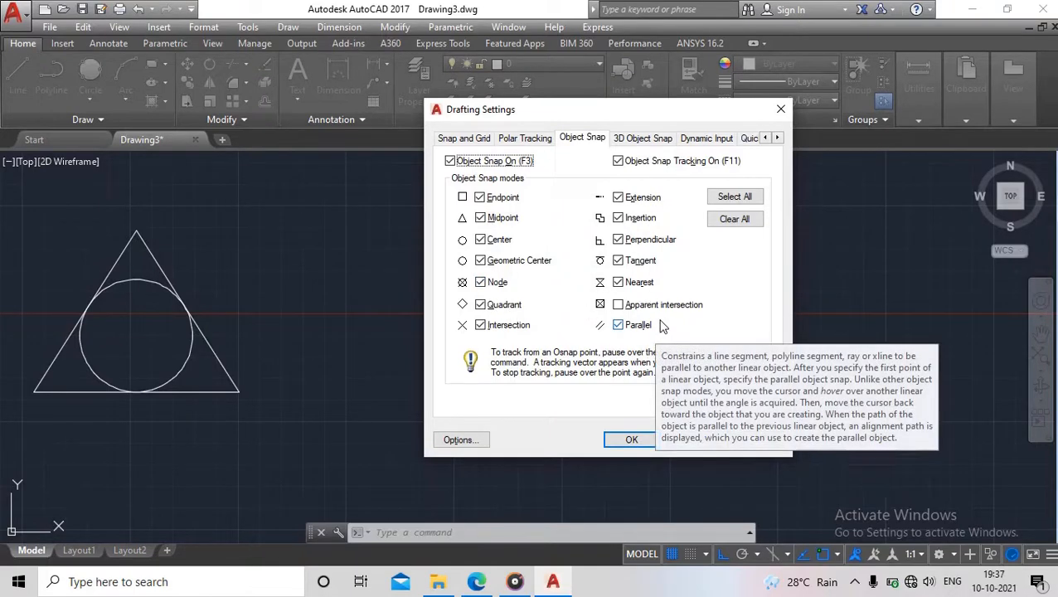
left_click(714, 218)
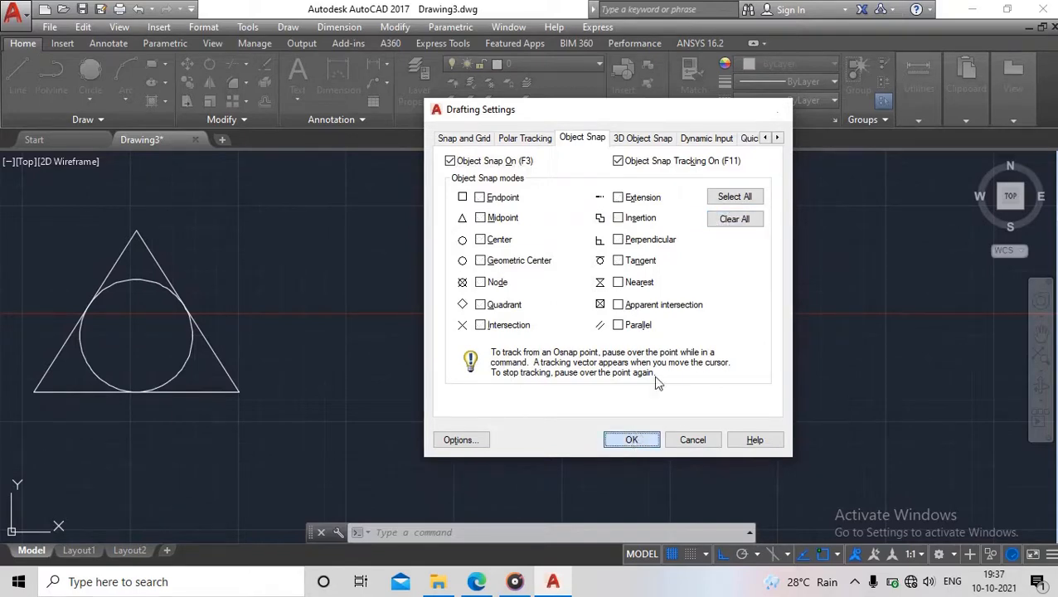
Apply the cleared object snap modes and test point picking along the horizontal line with the Line command, without drawing anything
left_click(631, 439)
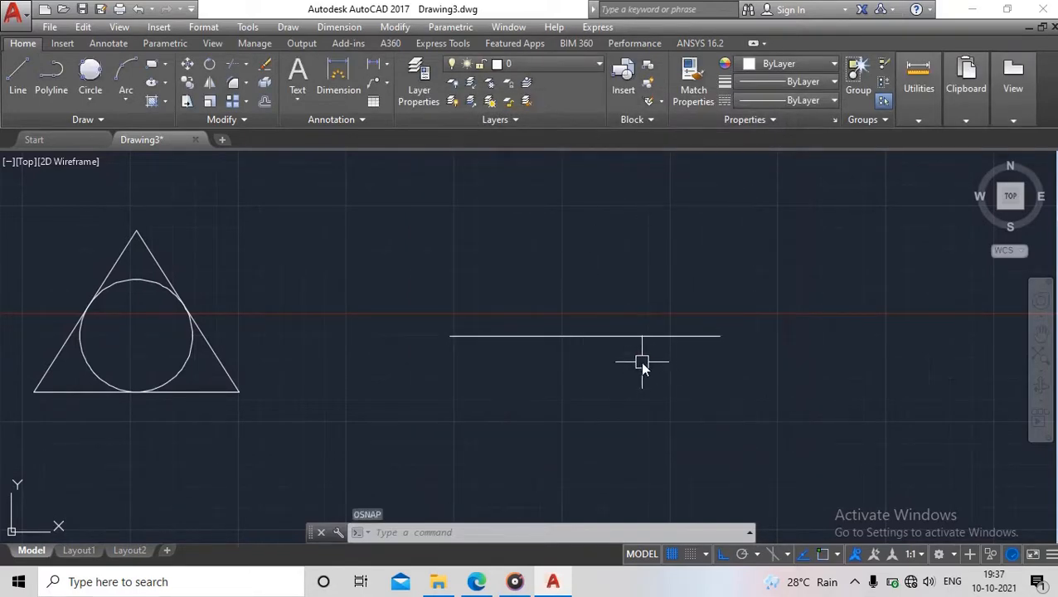
type("l")
key("Escape")
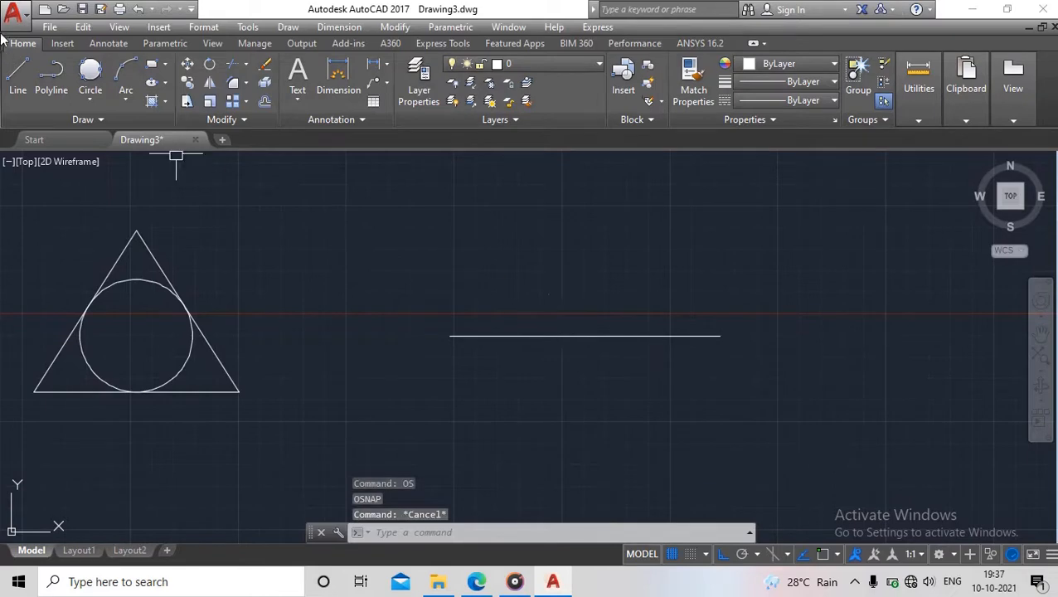
left_click(18, 73)
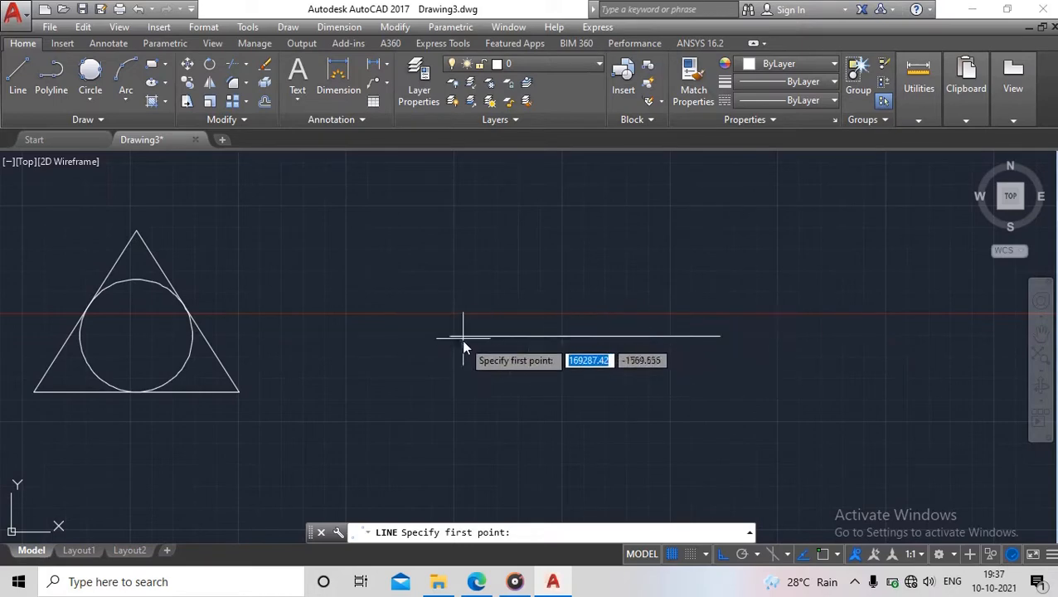
key("Escape")
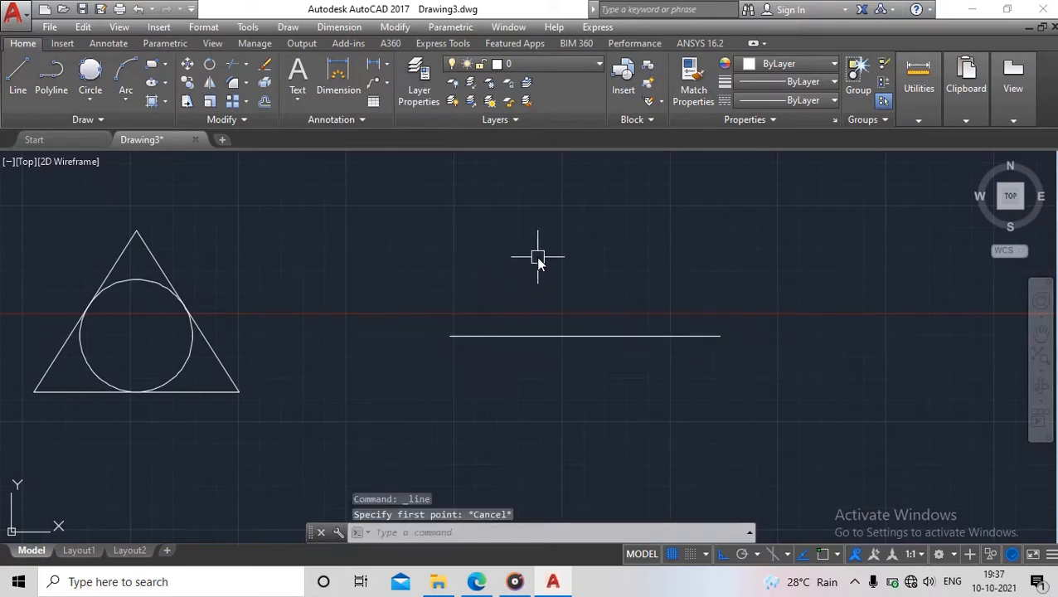
Enable all object snap modes with the OSNAP command and test snapping on the horizontal line with the Line command, without drawing
type("O")
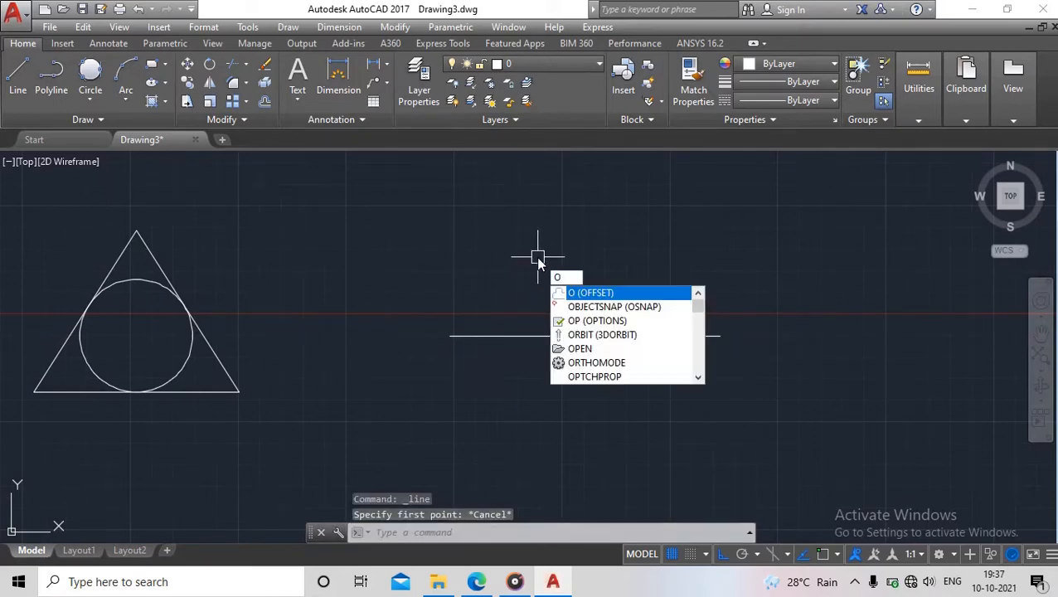
type("S")
key("Return")
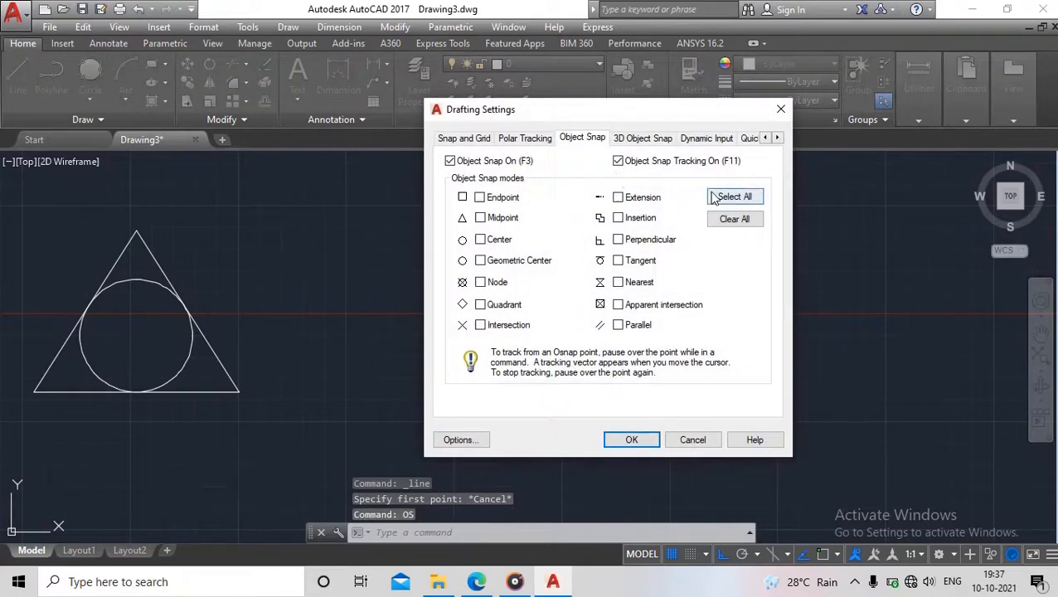
left_click(714, 198)
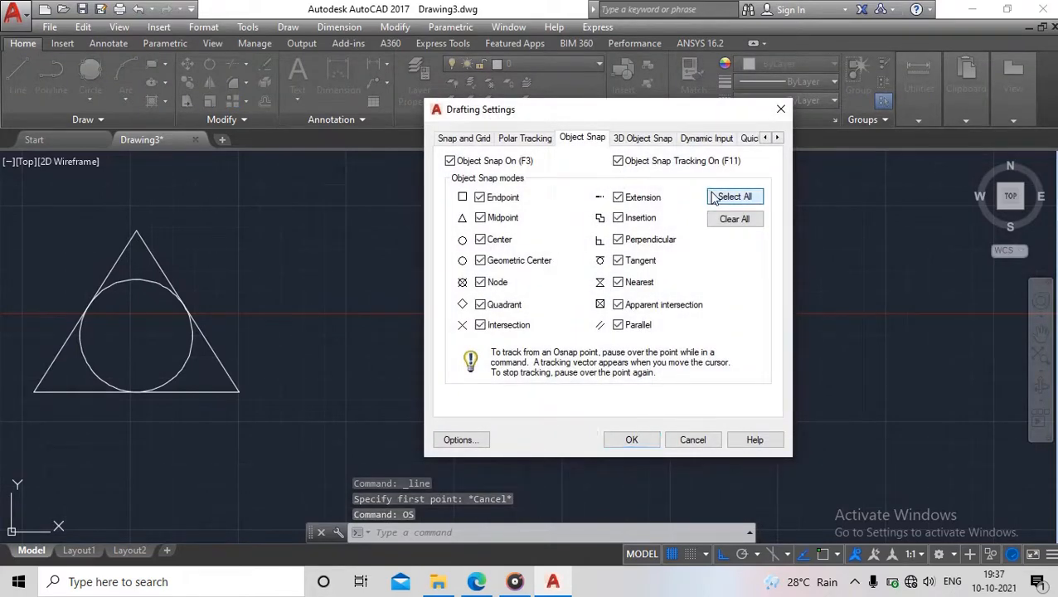
left_click(631, 439)
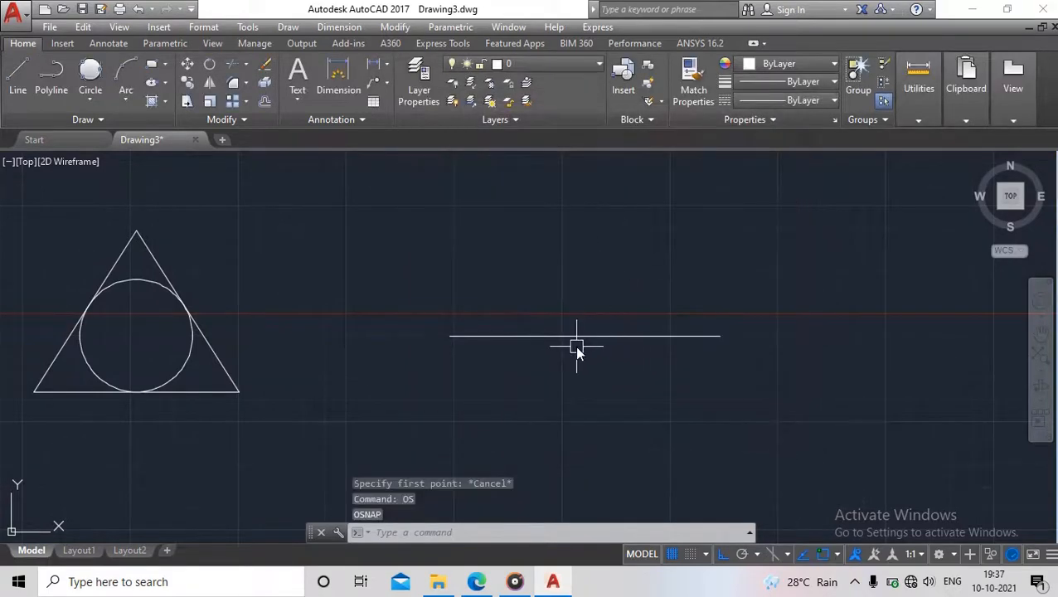
left_click(28, 71)
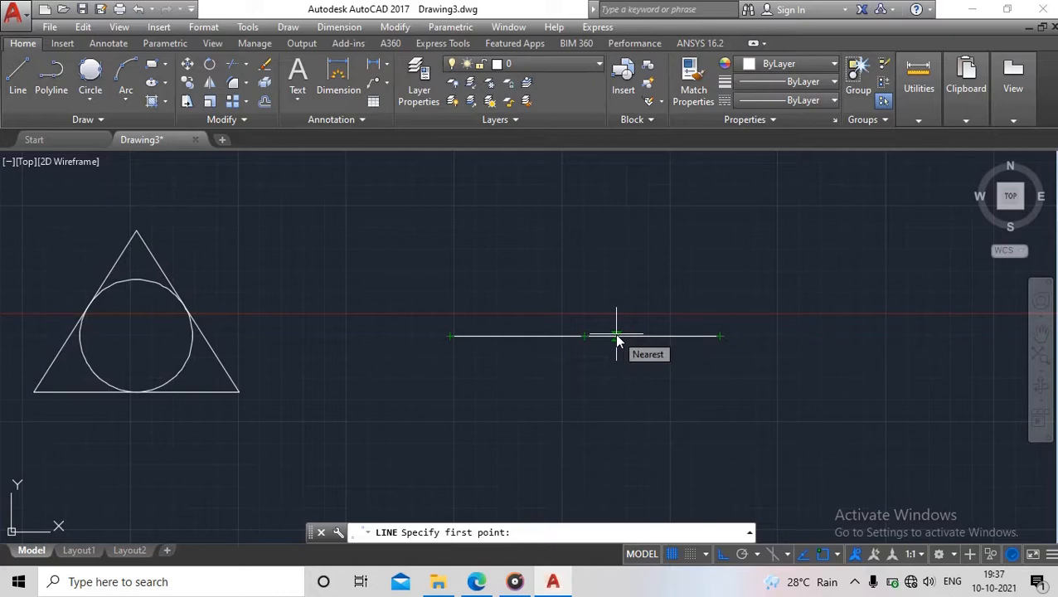
key("Escape")
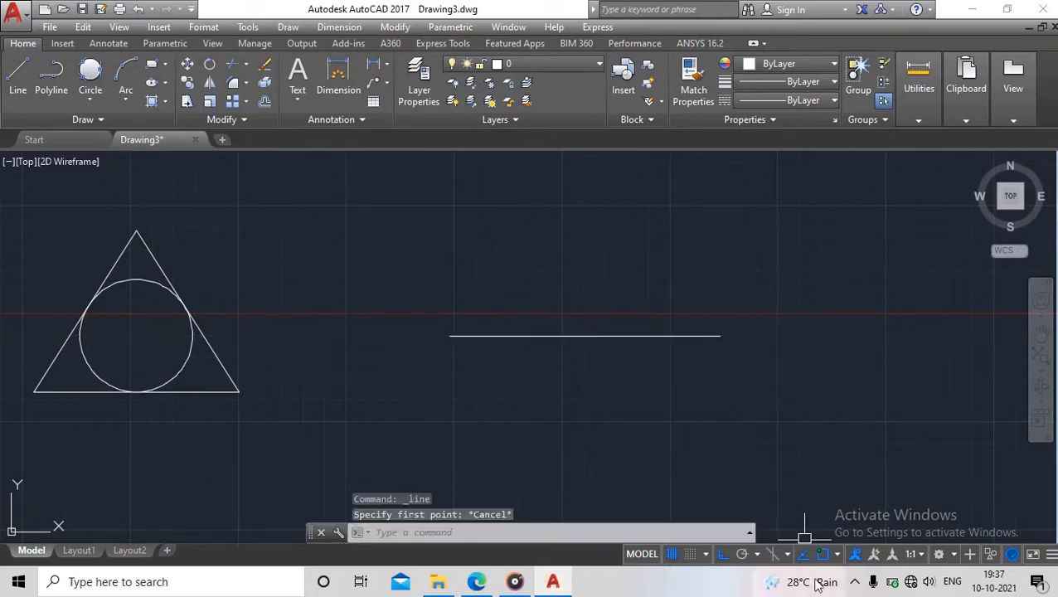
left_click(854, 581)
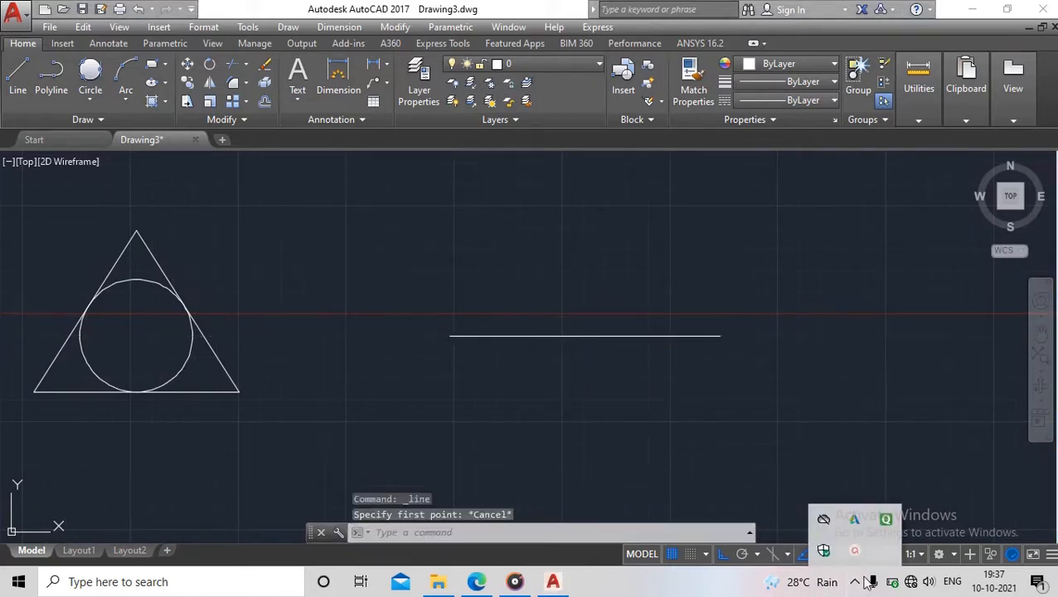
left_click(872, 586)
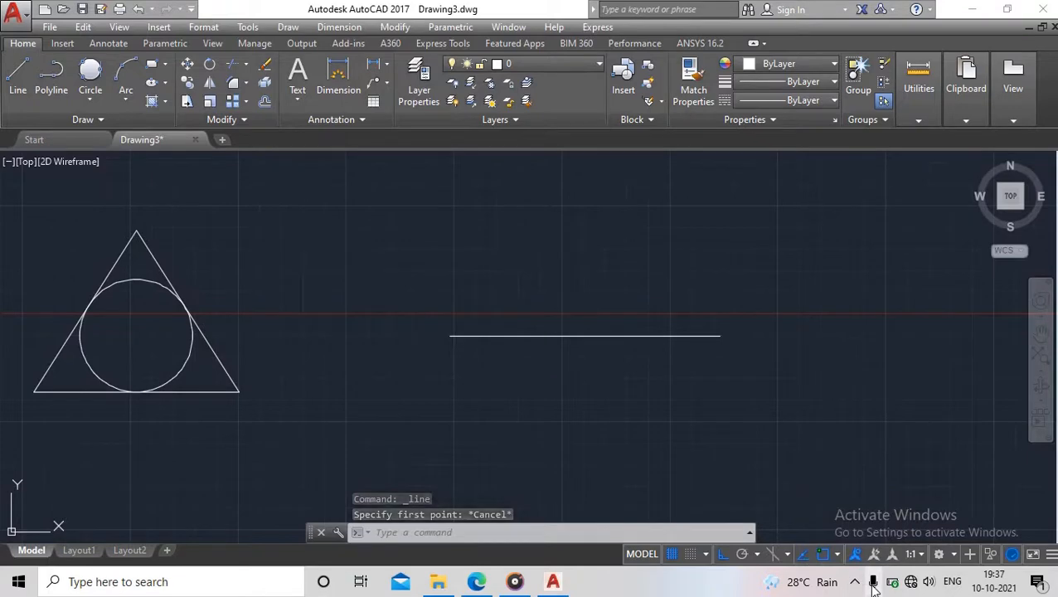